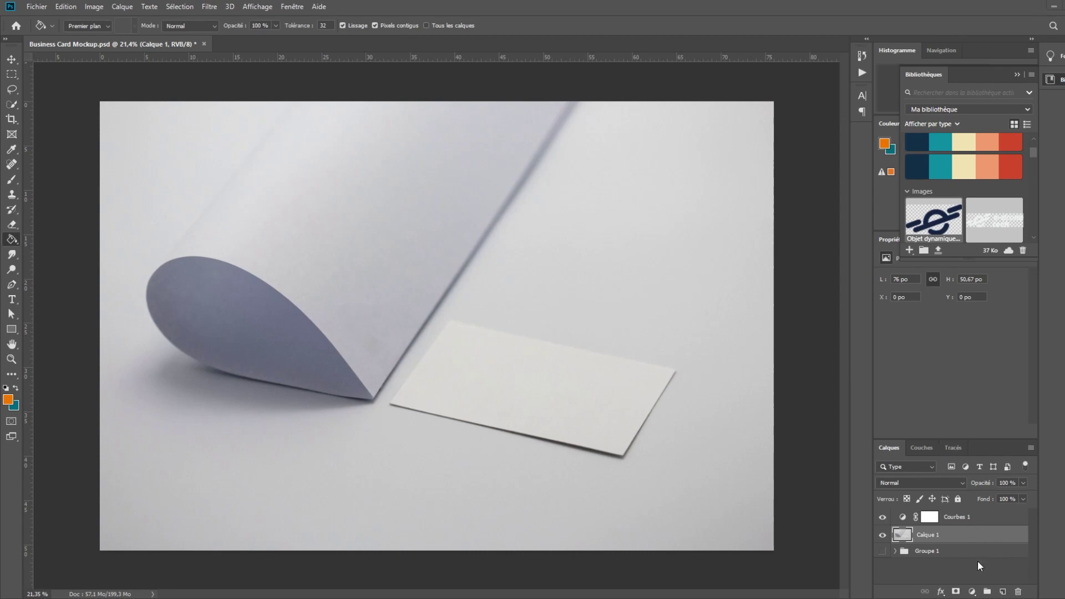
- Draw a white rectangle over the blank business card, from the paper fold to its corner
left_click(11, 329)
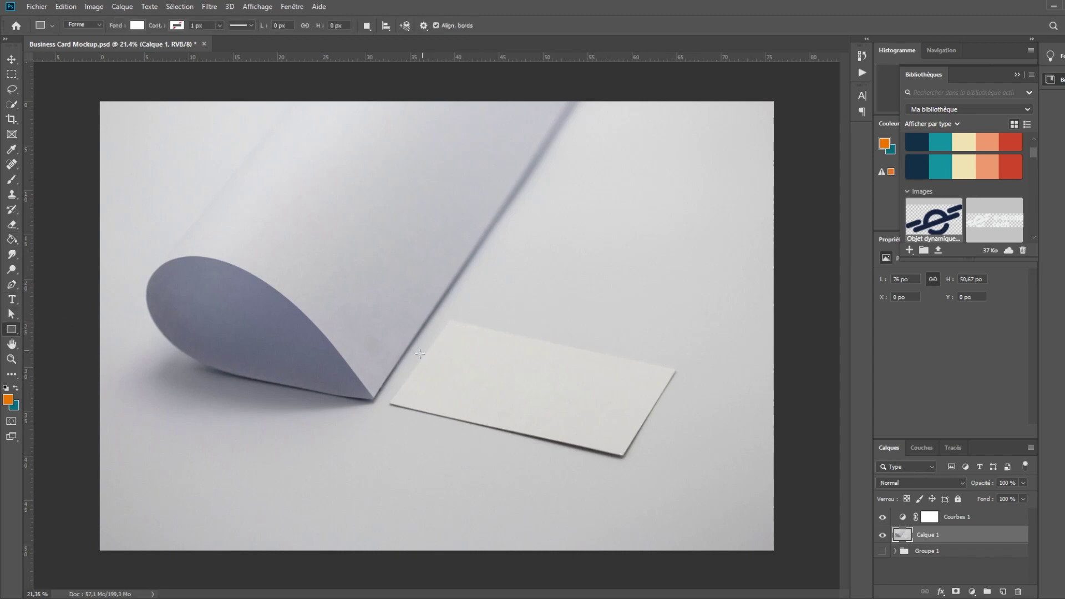
left_click_drag(623, 454, 348, 307)
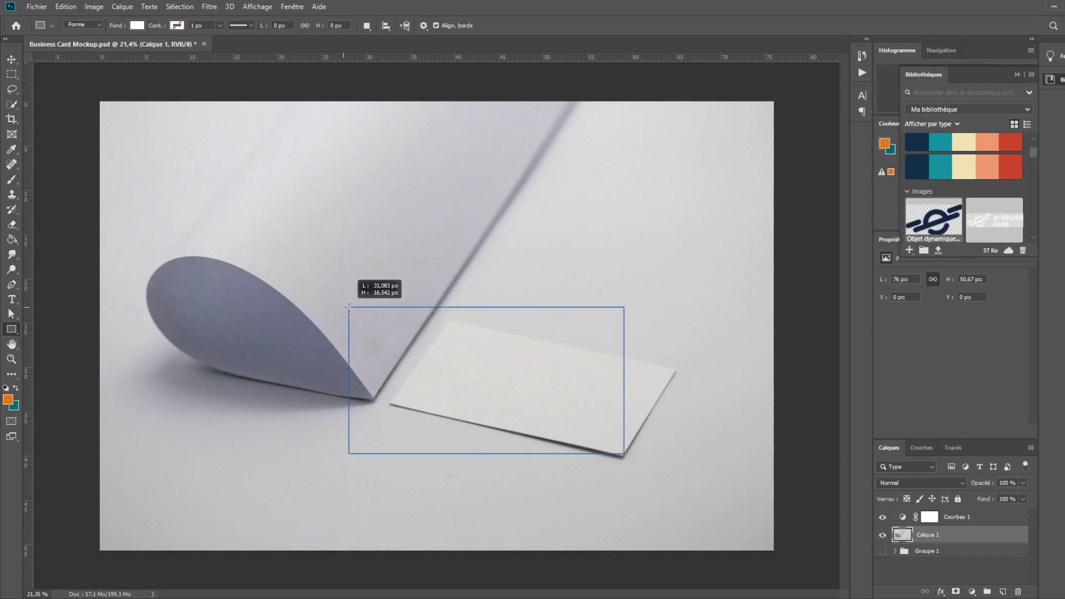
left_click_drag(348, 307, 373, 307)
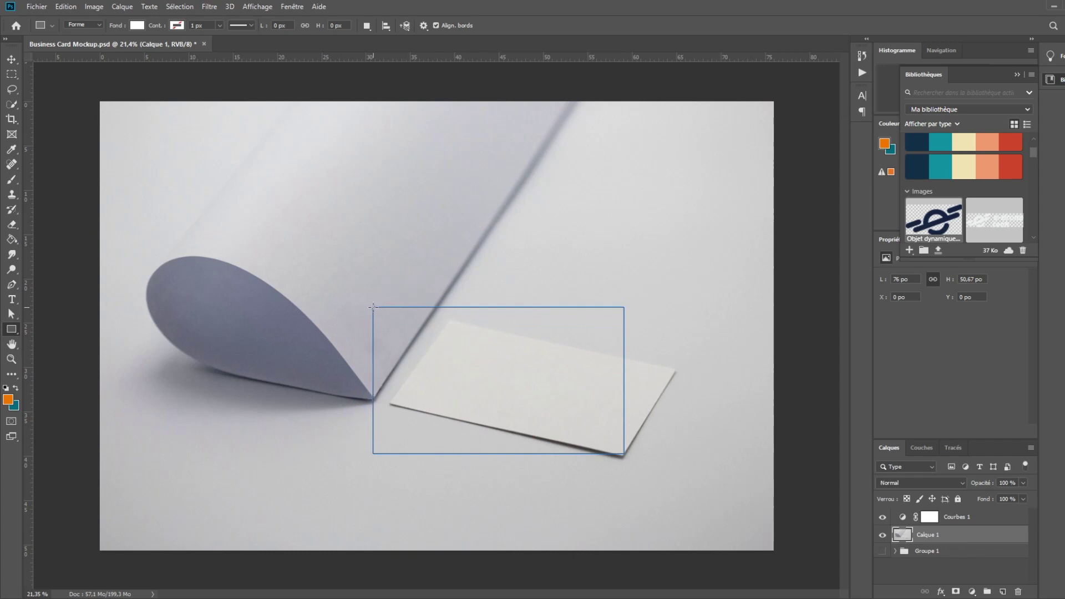
key("v")
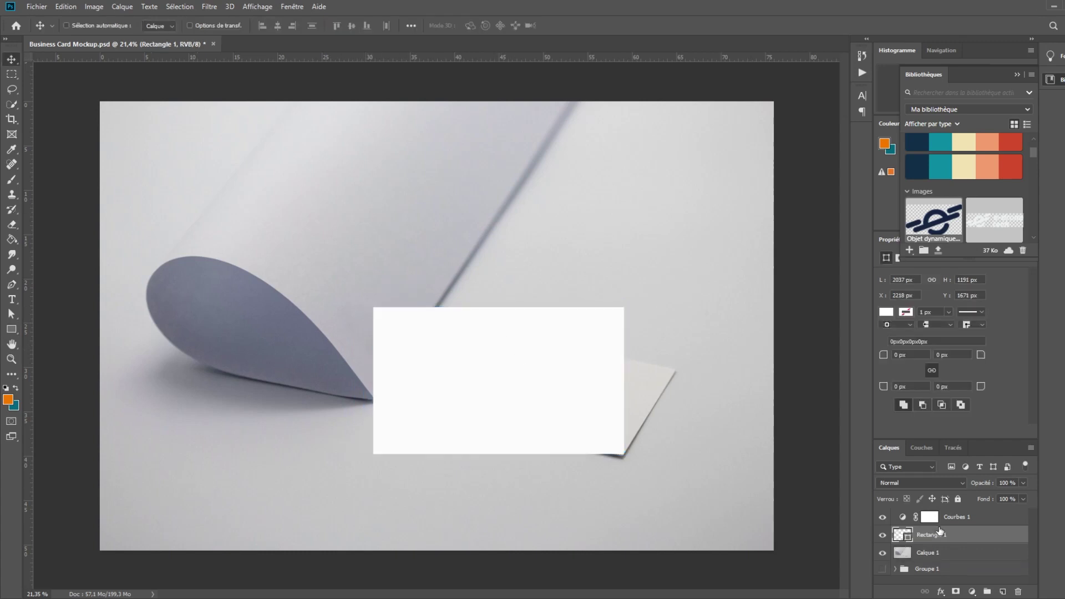
- Convert Rectangle 1 to a smart object and open its contents as Rectangle 11.psb
right_click(970, 539)
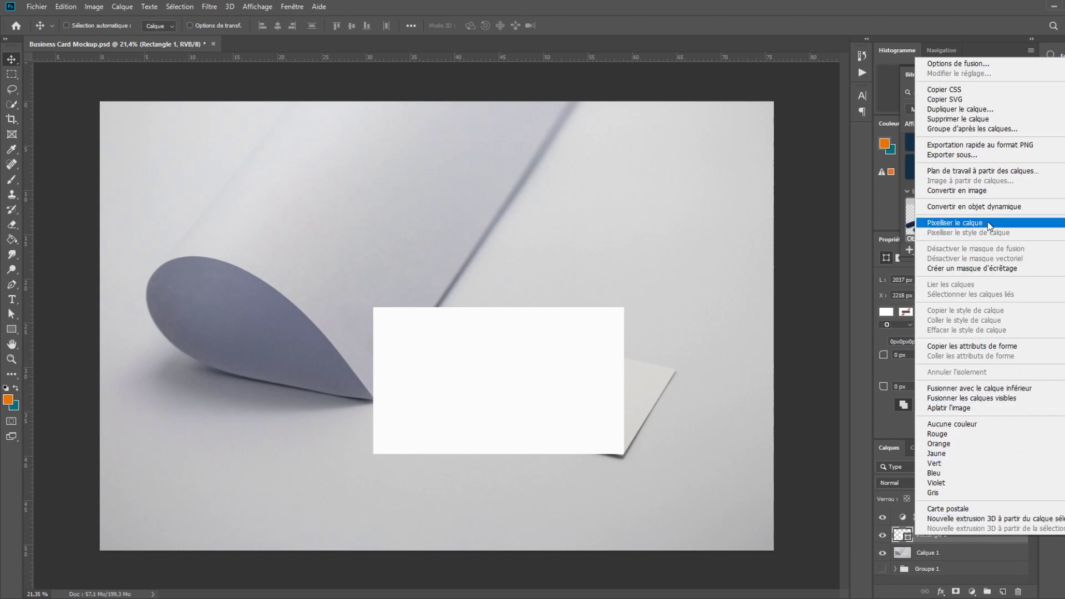
left_click(996, 207)
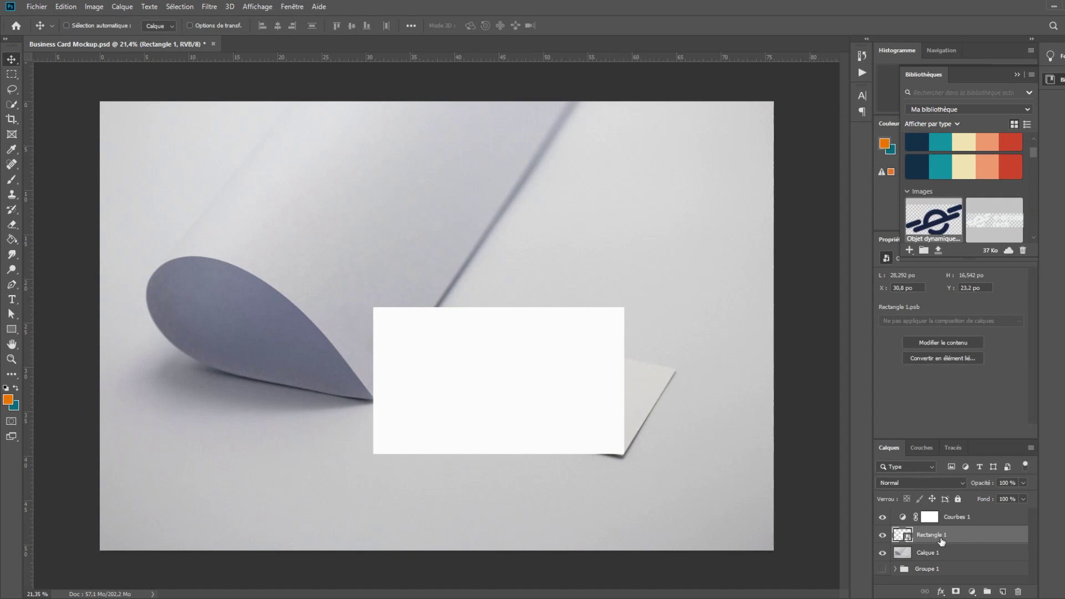
double_click(900, 535)
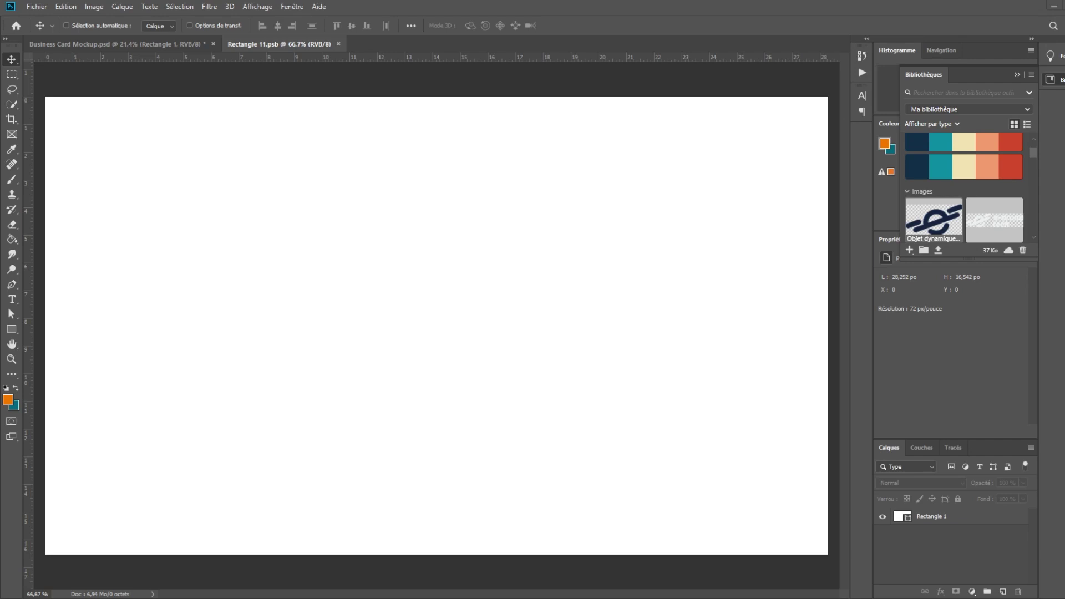
- Paste the logo as a smart object, enlarge it about 572%, then save and close Rectangle 11.psb
key("ctrl+v")
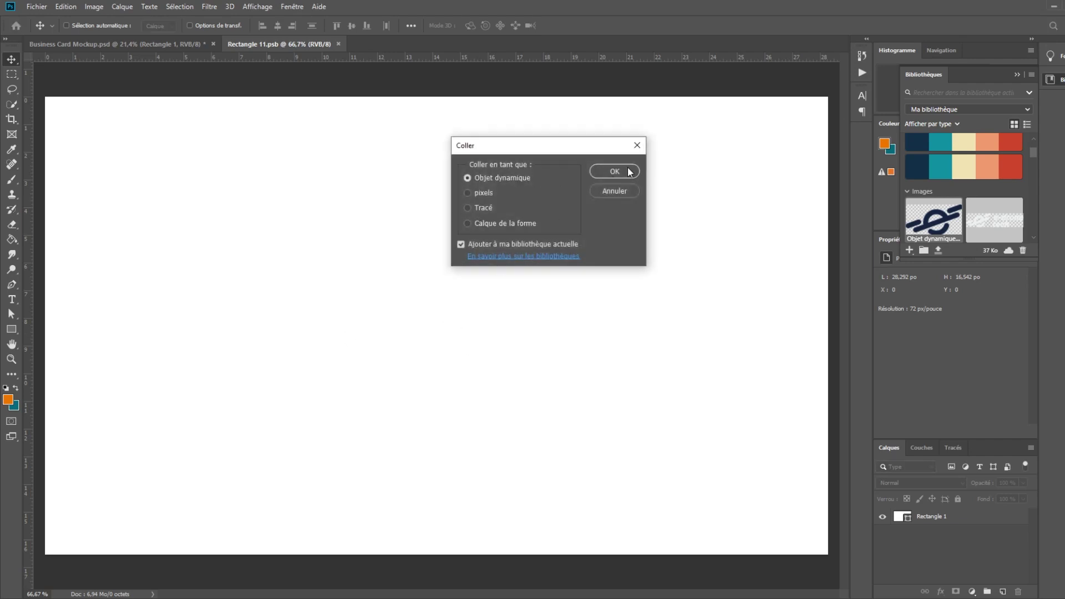
left_click(617, 171)
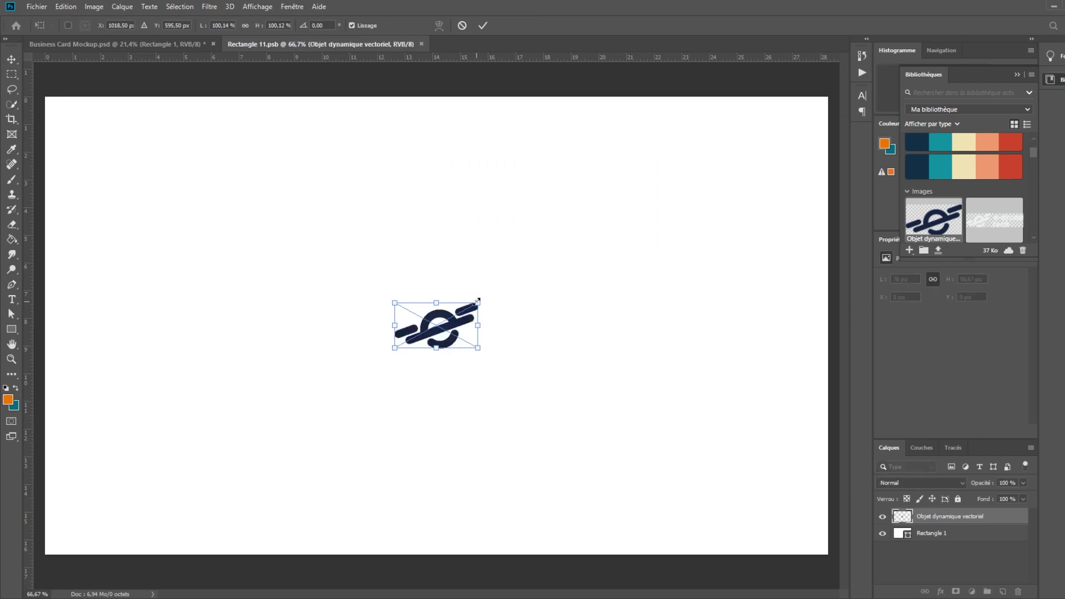
left_click_drag(481, 301, 677, 193)
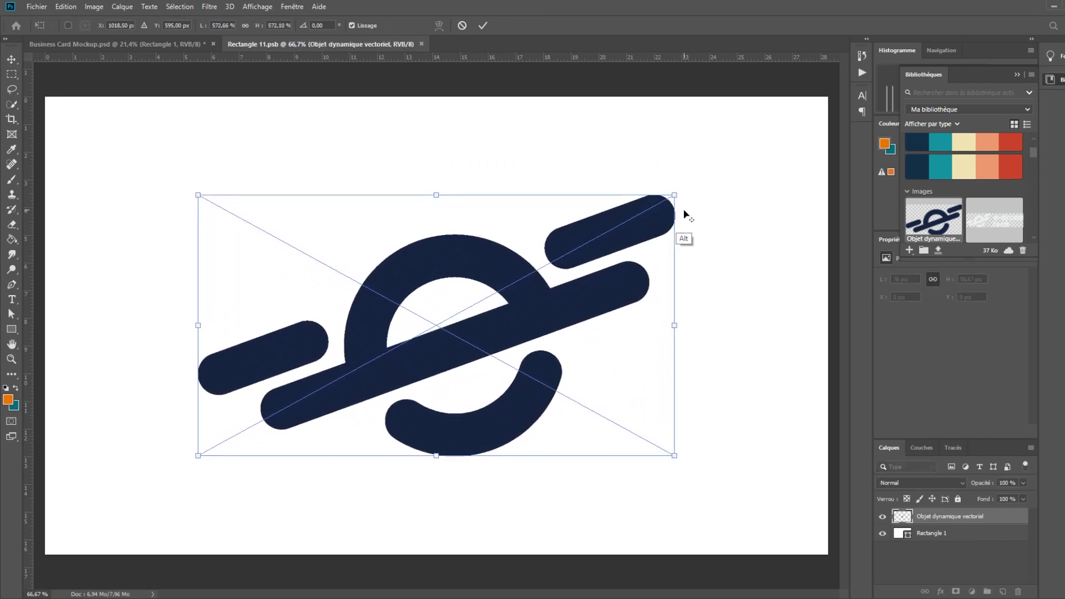
key("Return")
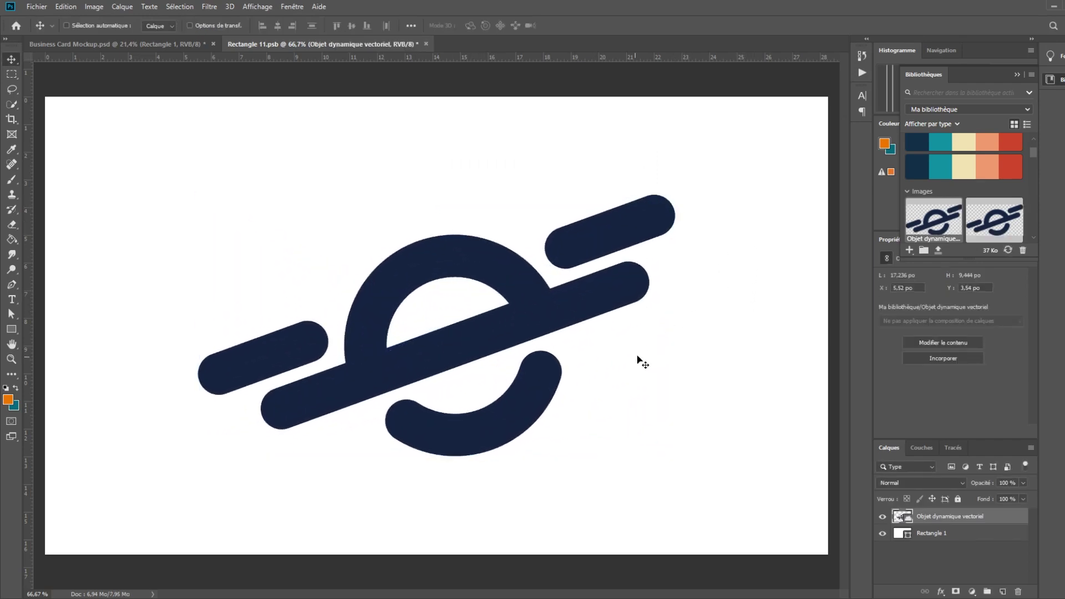
left_click_drag(536, 324, 520, 317)
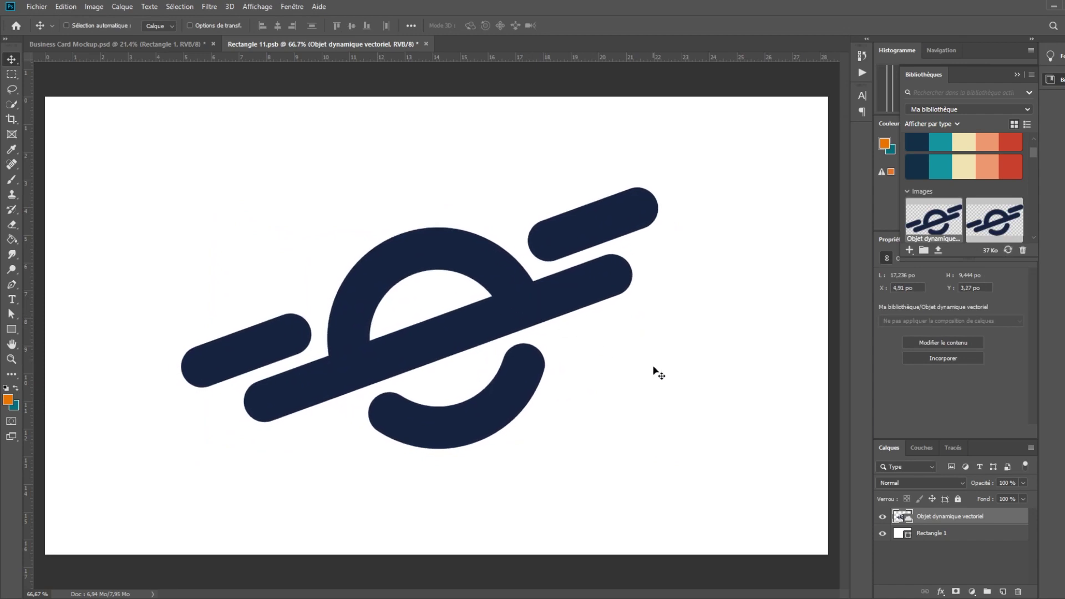
key("ctrl+s")
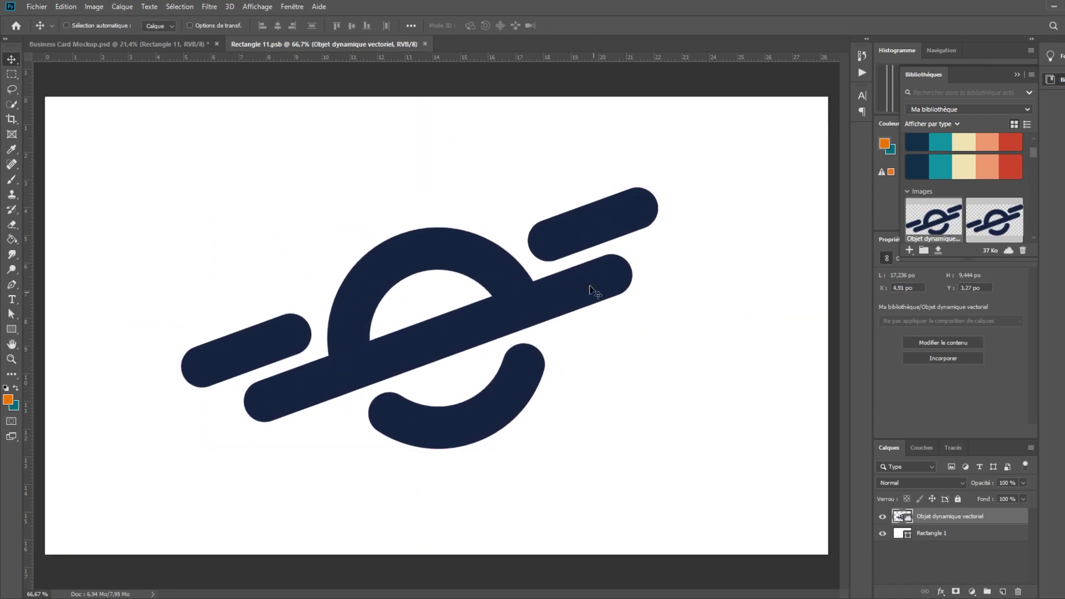
left_click(425, 44)
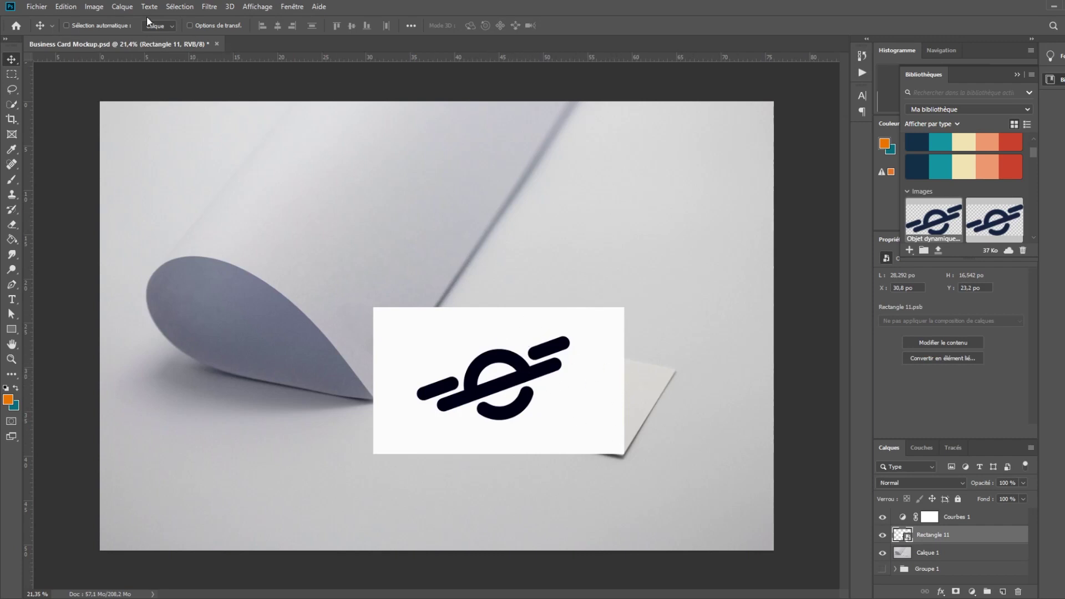
- Start a Distort transform and drag the card layer's corners roughly onto the paper card
left_click(67, 6)
mouse_move(86, 271)
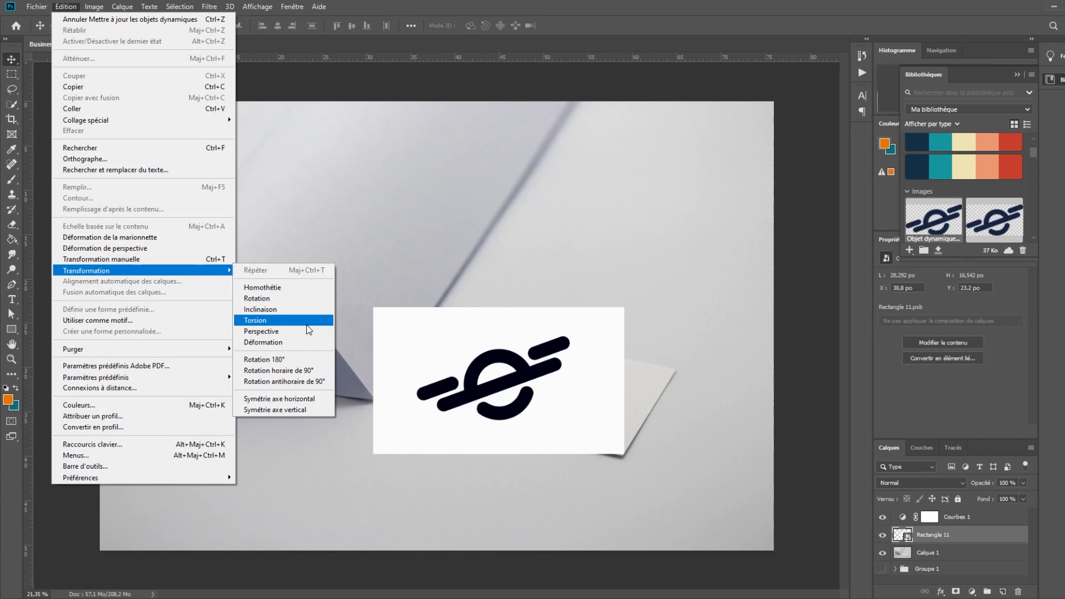
left_click(309, 327)
left_click_drag(623, 307, 673, 372)
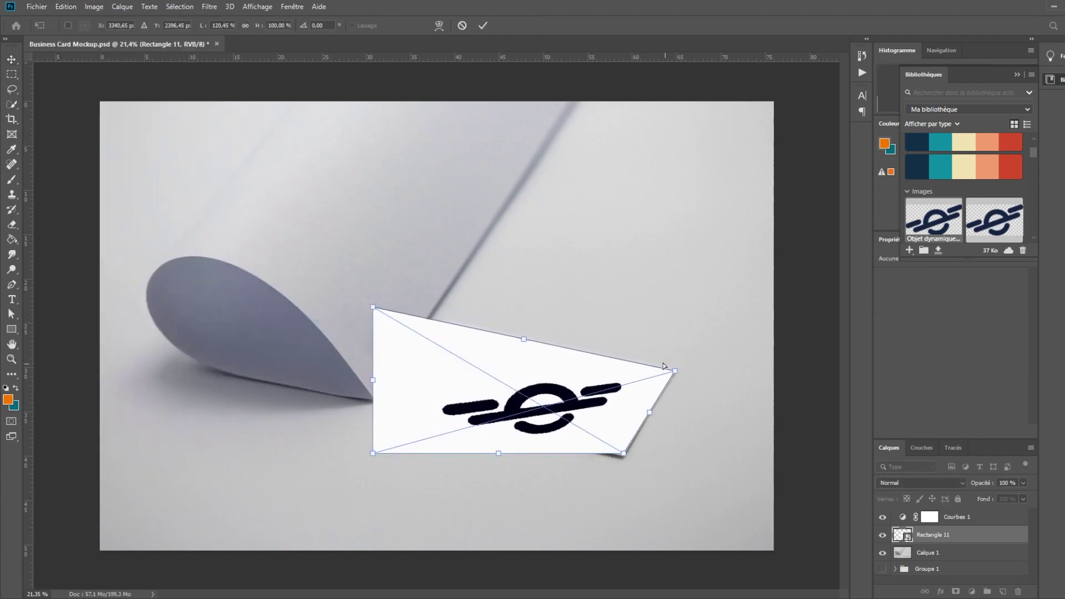
left_click_drag(373, 307, 450, 320)
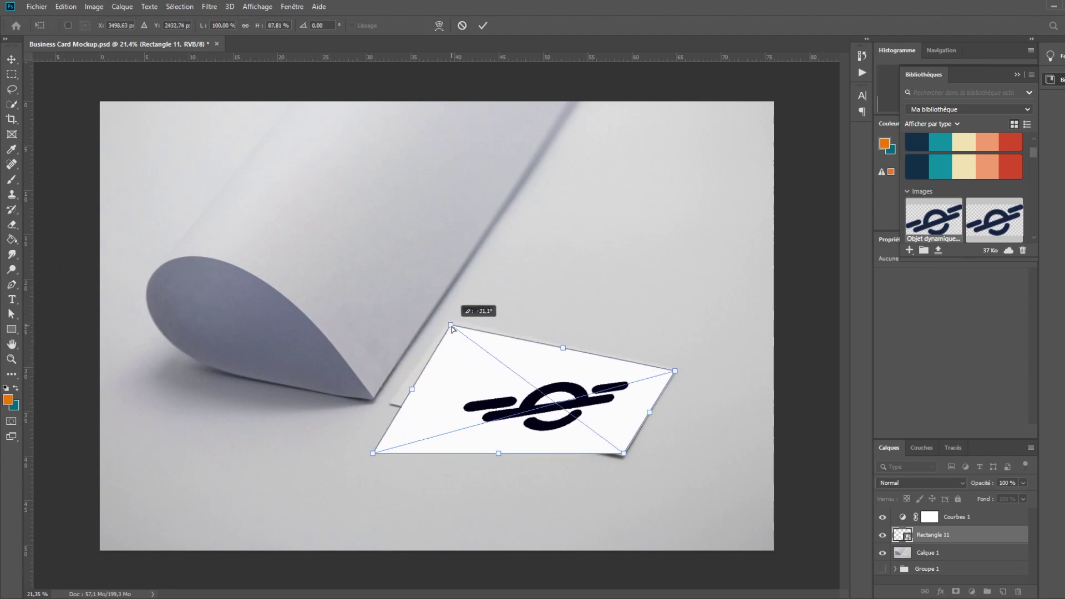
left_click_drag(373, 453, 390, 404)
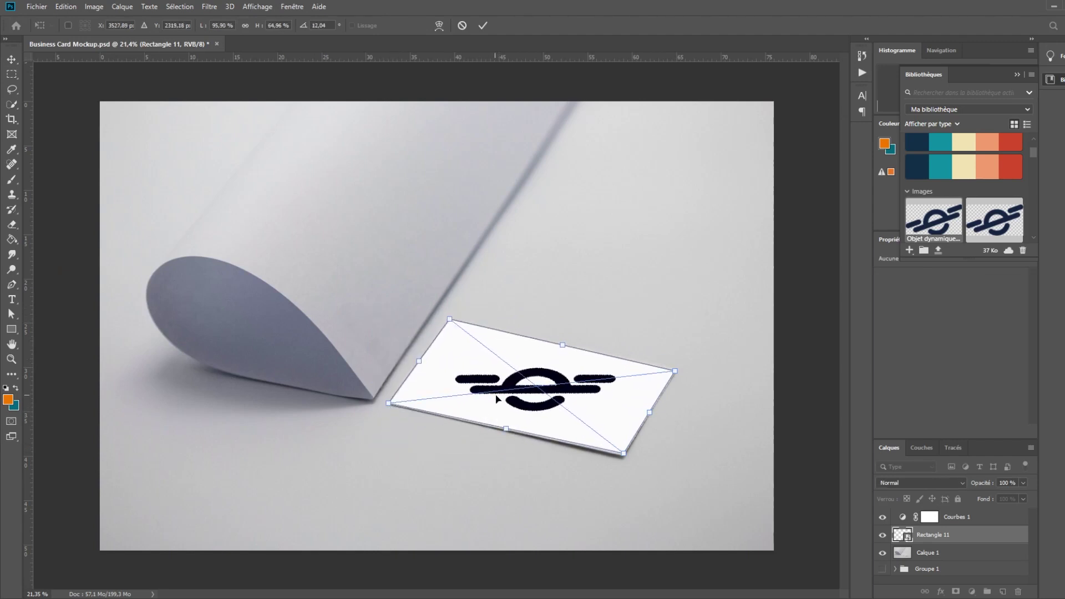
- Zoom in and refine the left and bottom corners against the paper card's edges
scroll(502, 426, "up", 2)
scroll(494, 413, "up", 2)
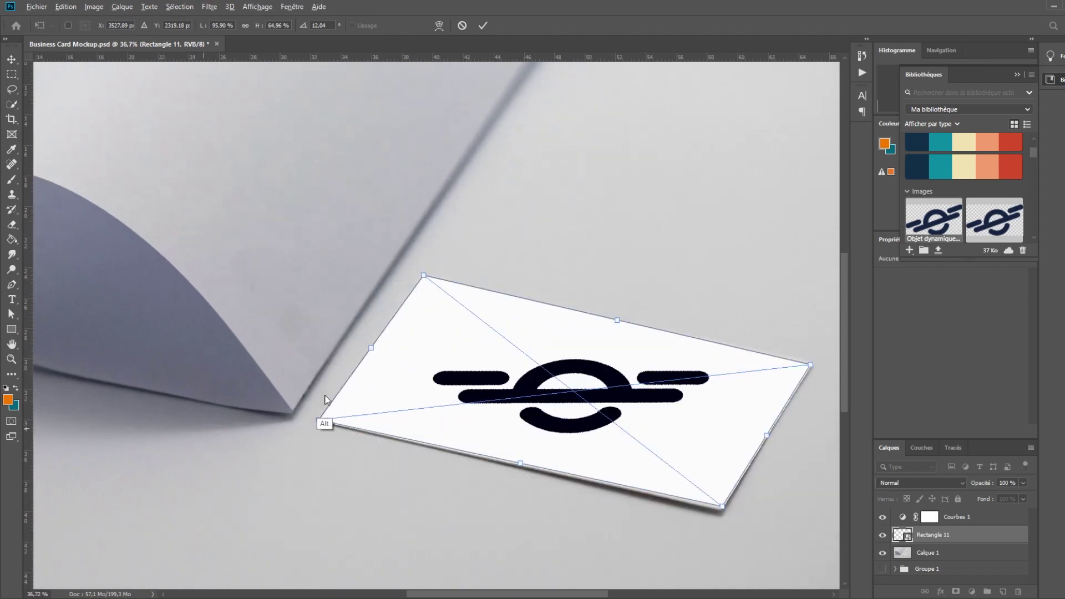
scroll(373, 399, "up", 2)
scroll(333, 422, "up", 3)
scroll(335, 420, "up", 3)
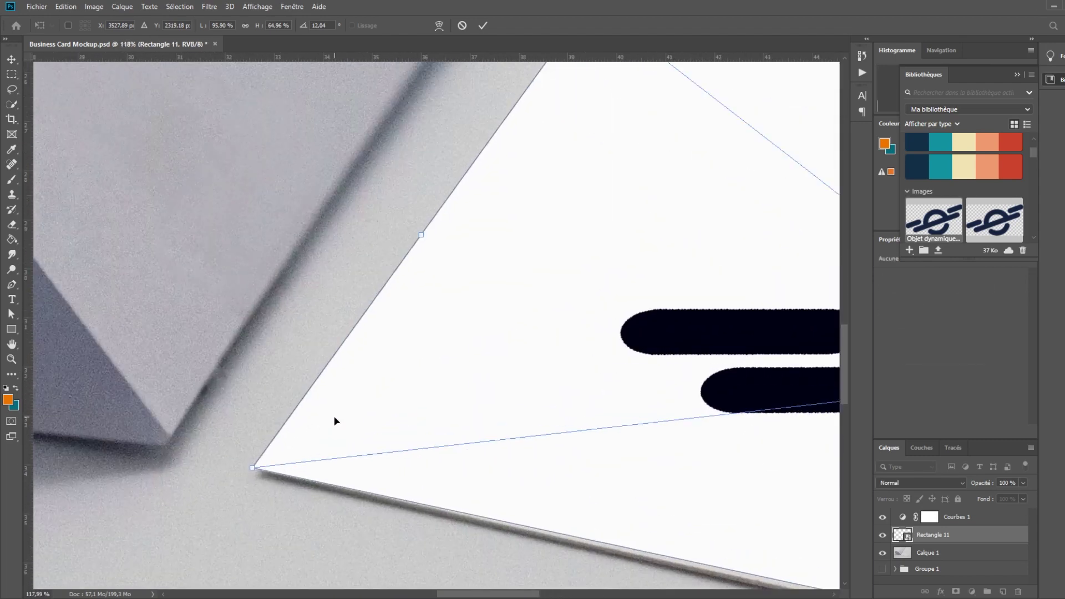
mouse_move(299, 443)
left_mouse_down()
mouse_move(296, 363)
mouse_move(304, 380)
left_mouse_up()
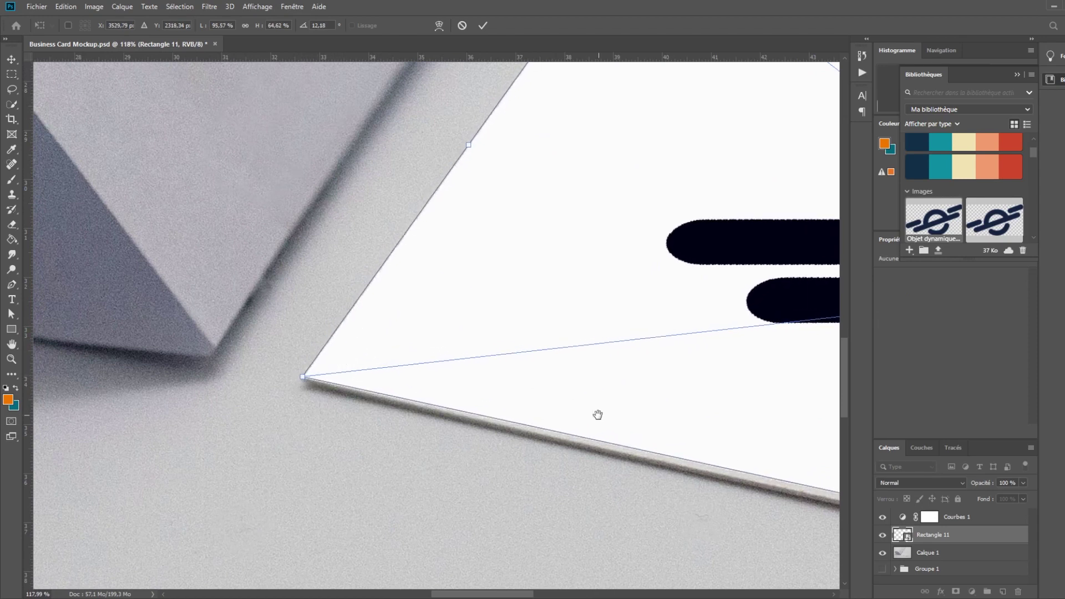
left_click_drag(597, 416, 387, 345)
left_click_drag(643, 378, 618, 381)
left_click_drag(630, 419, 628, 422)
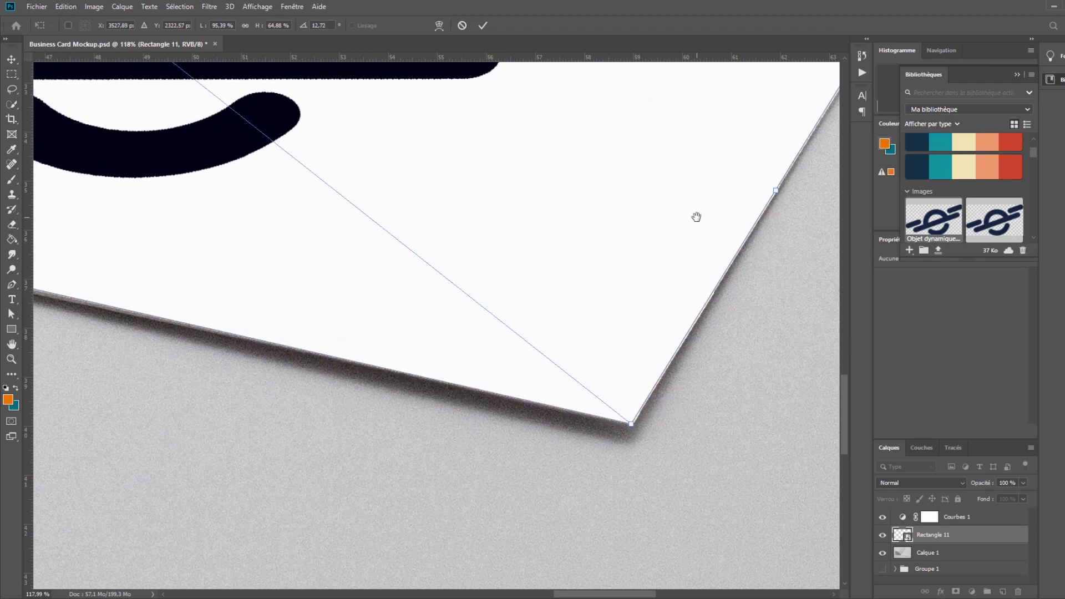
left_click_drag(695, 216, 352, 499)
right_click(590, 243)
left_click(610, 269)
left_click_drag(588, 242, 561, 252)
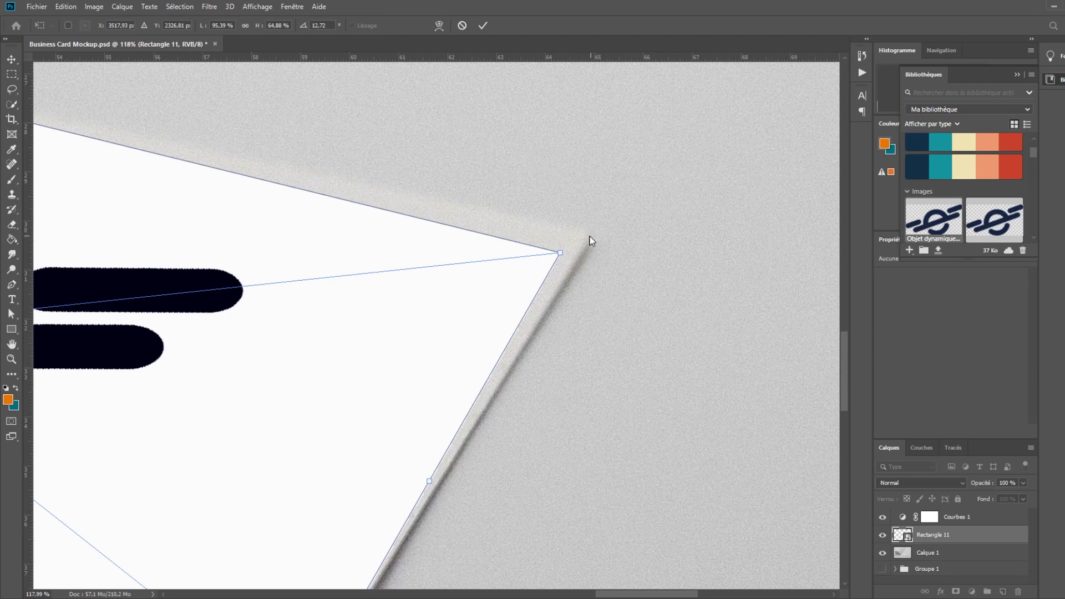
- Fit the right and top corners precisely and commit the perspective distortion
scroll(589, 272, "down", 2)
scroll(550, 290, "down", 5)
scroll(634, 143, "up", 7)
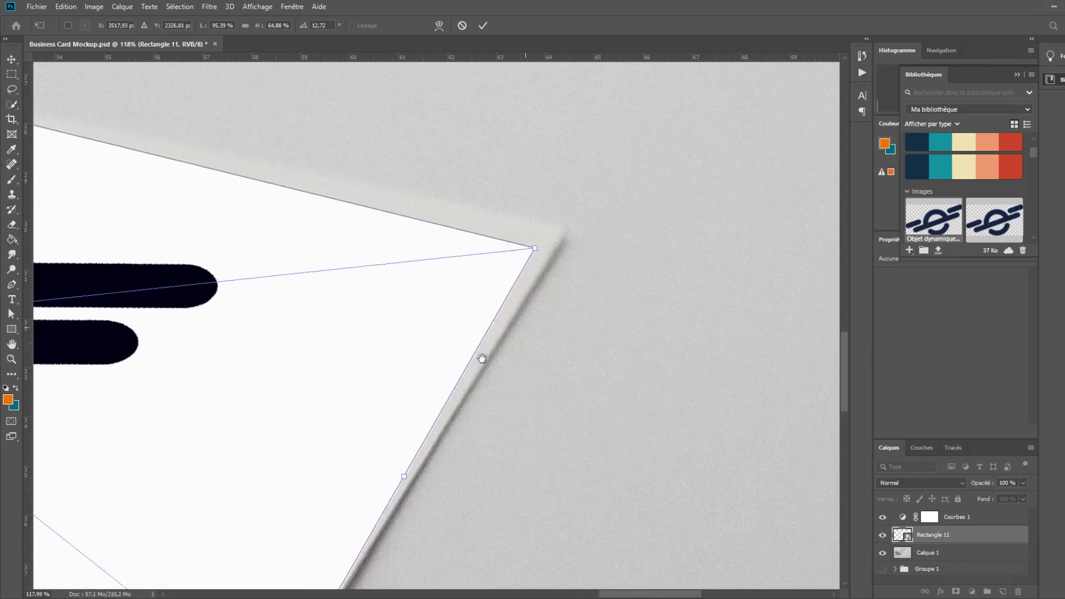
left_click_drag(540, 246, 569, 230)
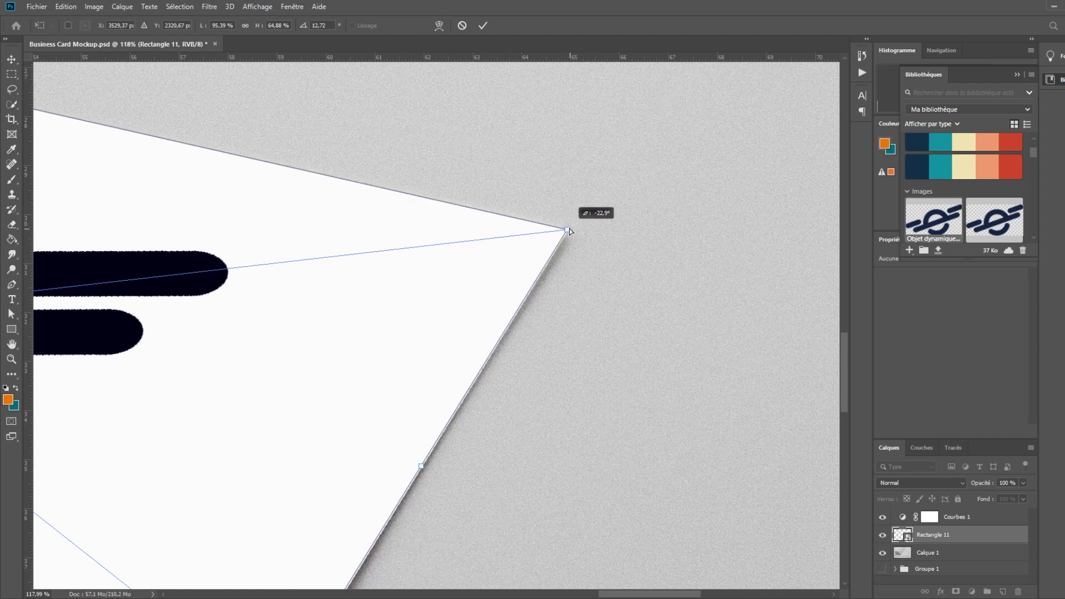
scroll(434, 276, "up", 3)
scroll(283, 218, "left", 5)
scroll(260, 242, "left", 3)
scroll(260, 242, "left", 2)
left_click_drag(290, 251, 290, 251)
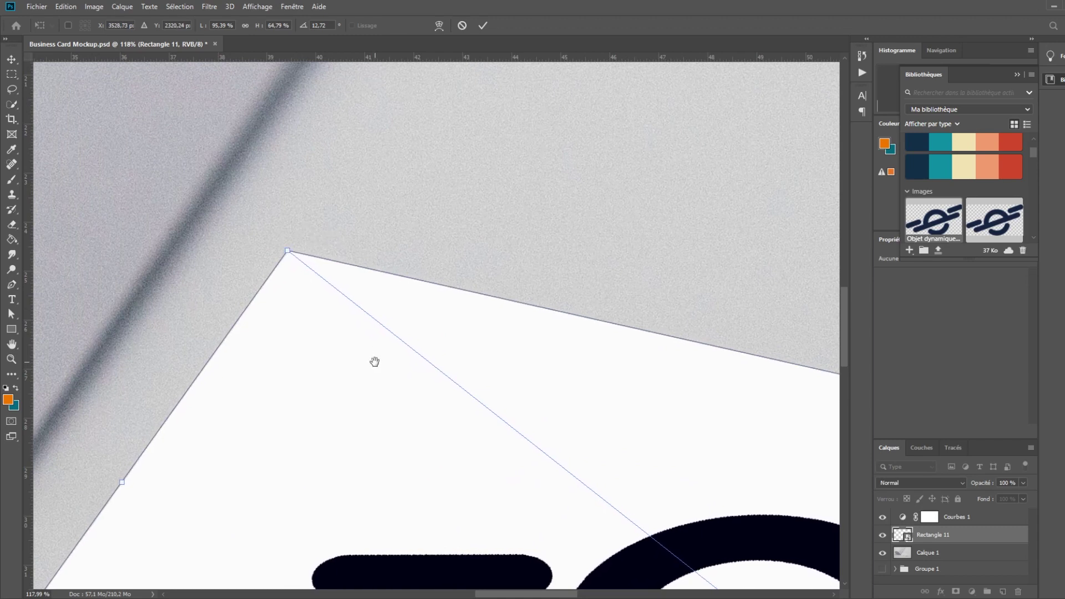
scroll(388, 288, "down", 5)
scroll(438, 255, "down", 2, "alt")
scroll(444, 247, "down", 2, "alt")
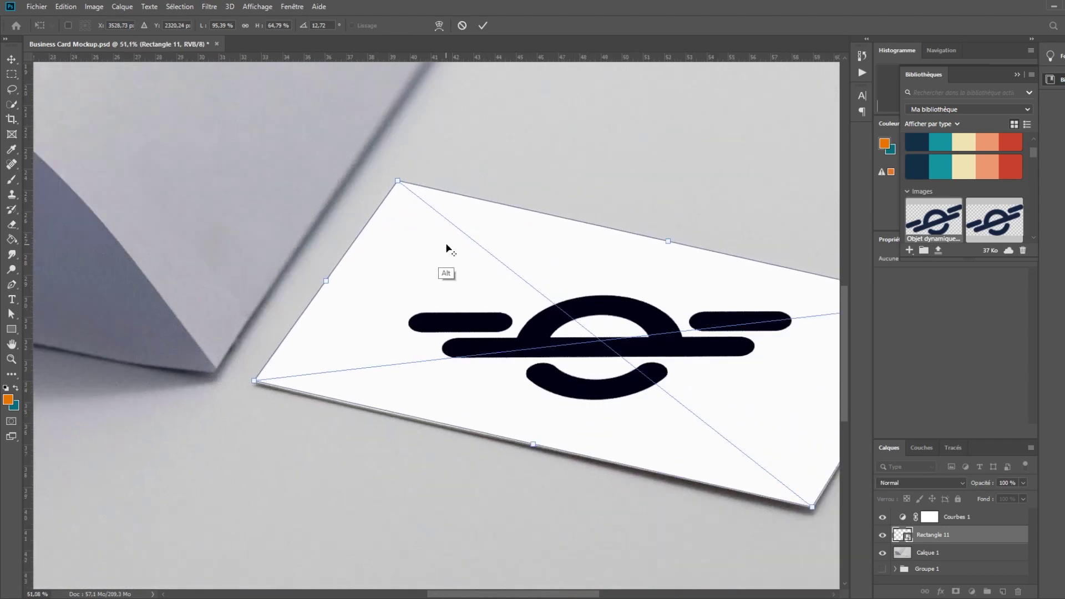
scroll(447, 233, "down", 2, "alt")
scroll(459, 243, "down", 1, "alt")
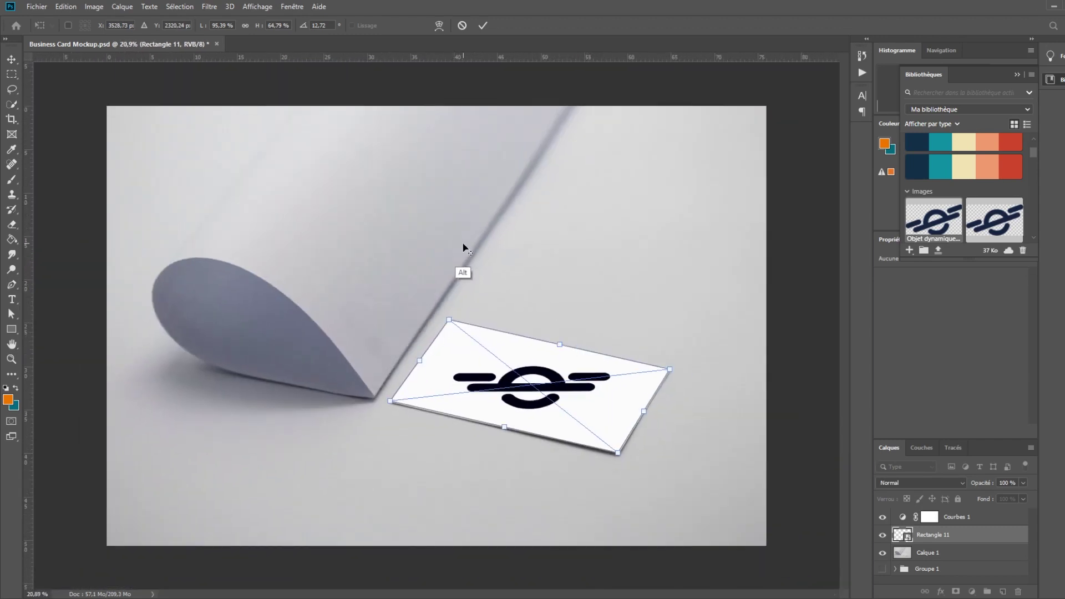
scroll(466, 247, "up", 1, "alt")
scroll(476, 250, "up", 1, "alt")
key("alt+space")
key("Escape")
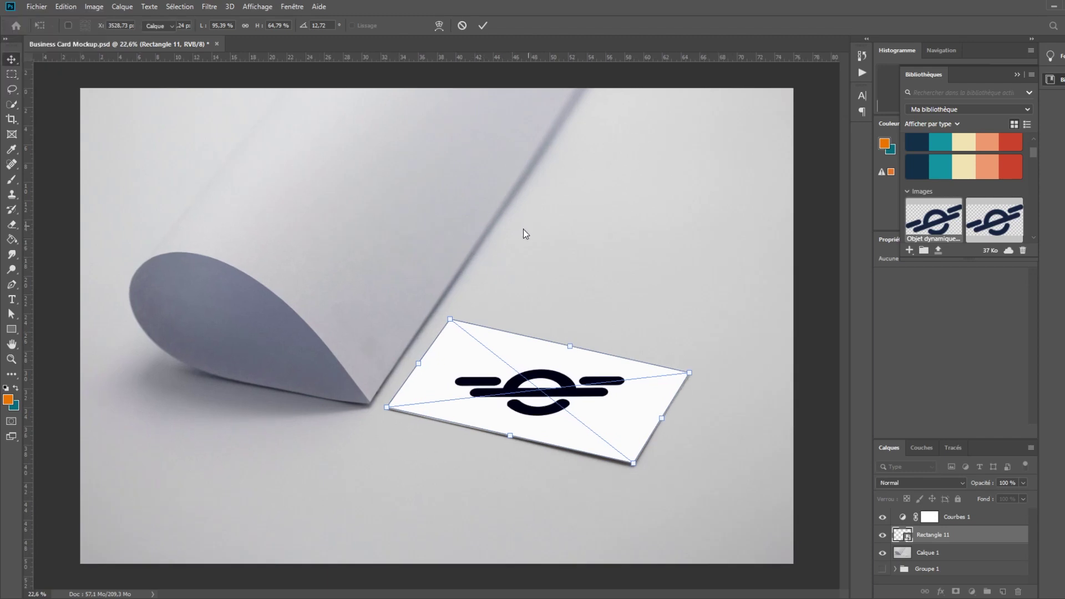
key("Return")
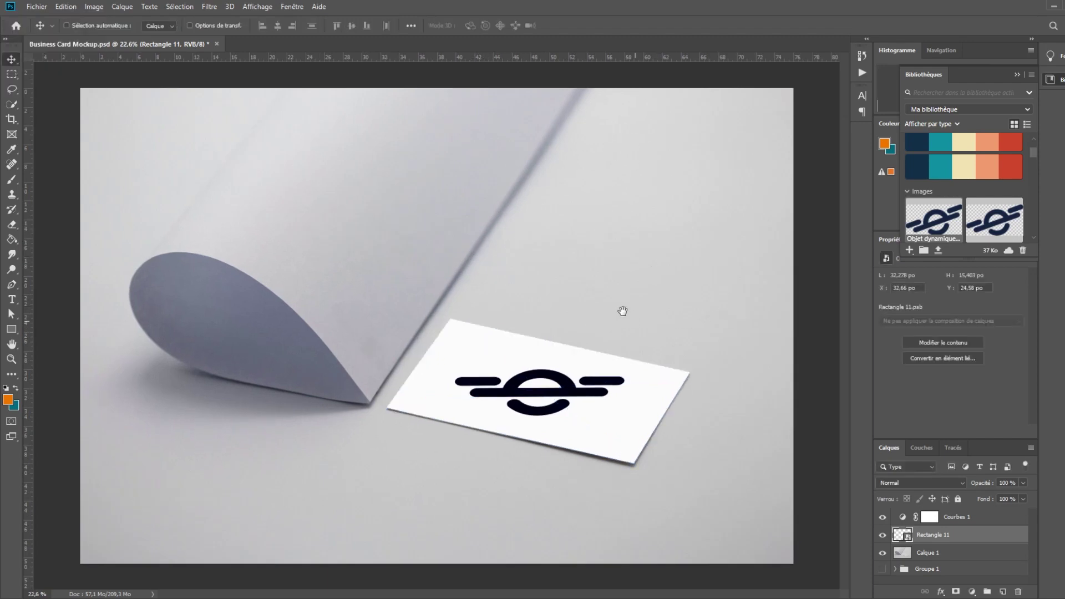
- Hide the white Rectangle 1 backing inside Rectangle 11.psb, then save and close it
double_click(900, 536)
left_click(882, 534)
key("ctrl+s")
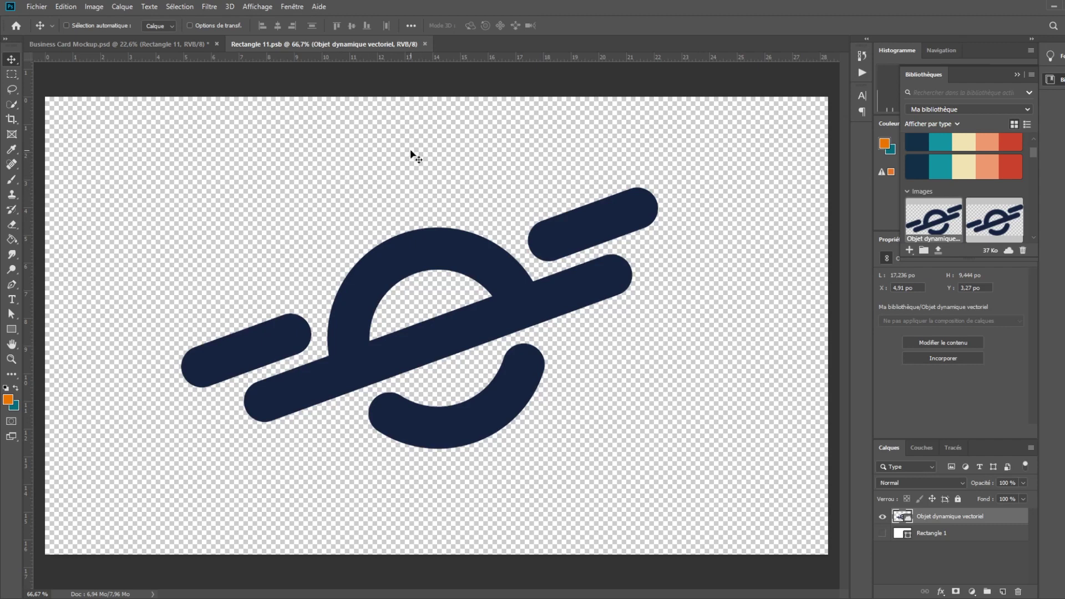
left_click(425, 45)
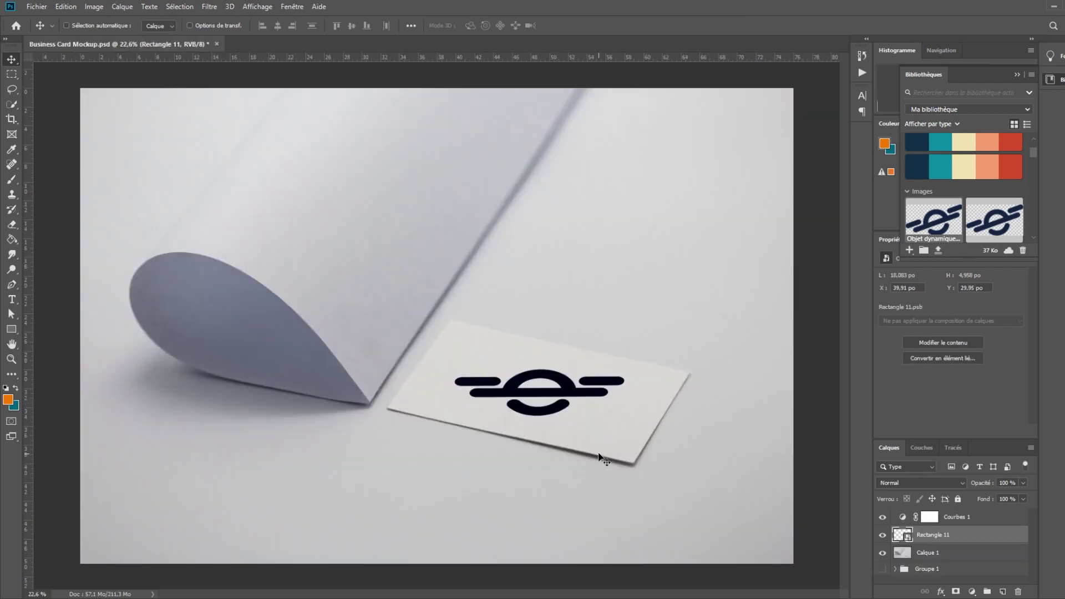
- Zoom to inspect the logo on the card and open Rectangle 11's blending options
scroll(599, 444, "up", 3, "alt")
scroll(596, 434, "up", 2, "alt")
scroll(592, 433, "up", 3, "alt")
scroll(589, 435, "up", 3, "alt")
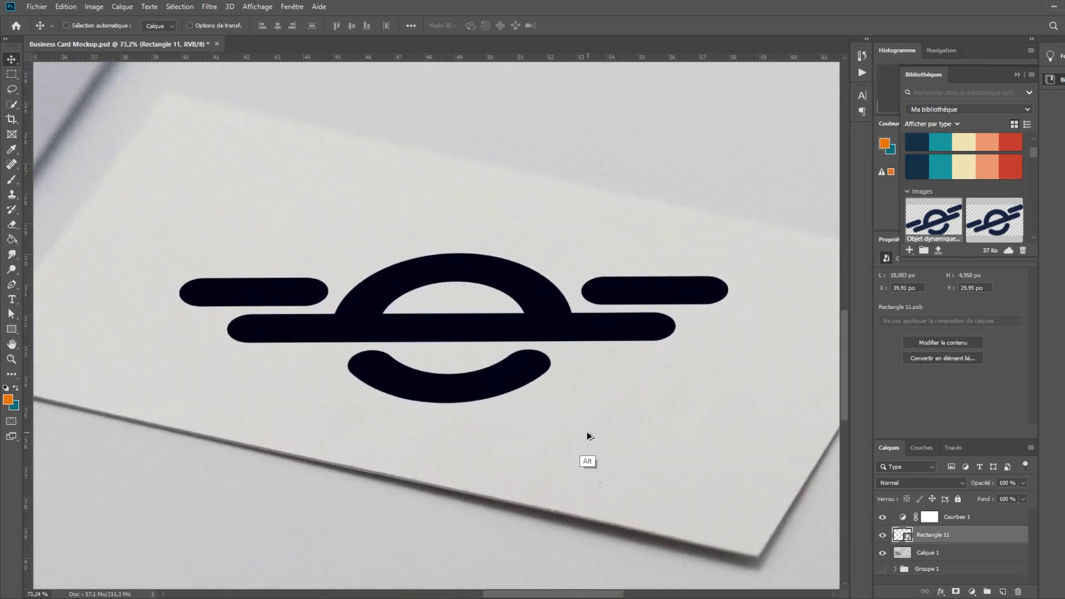
scroll(588, 435, "up", 1, "alt")
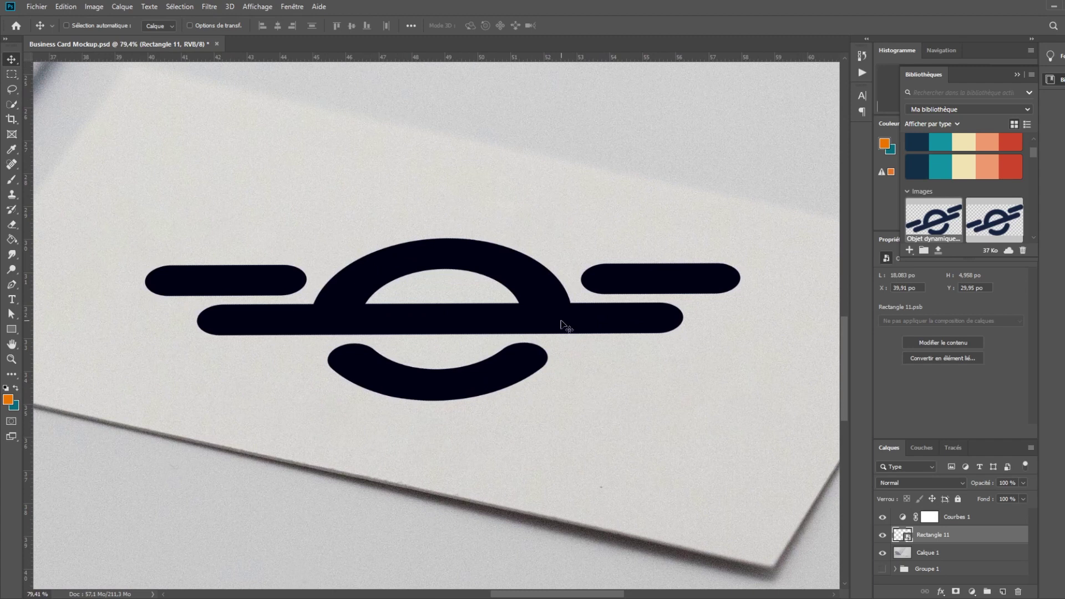
scroll(609, 361, "down", 3, "alt")
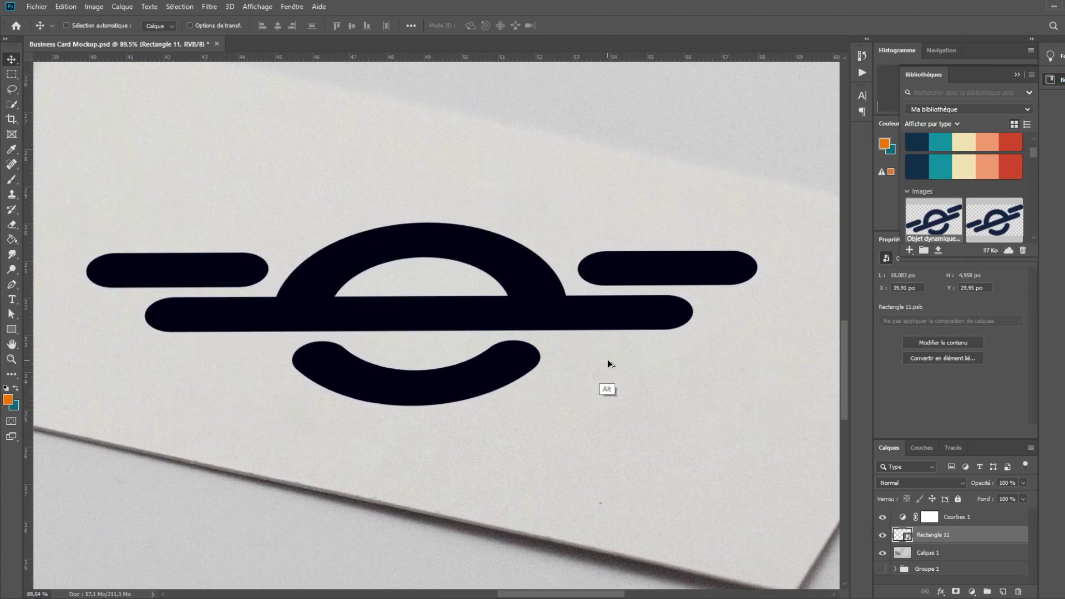
scroll(609, 363, "down", 3, "alt")
scroll(608, 361, "down", 2, "alt")
scroll(610, 360, "down", 2, "alt")
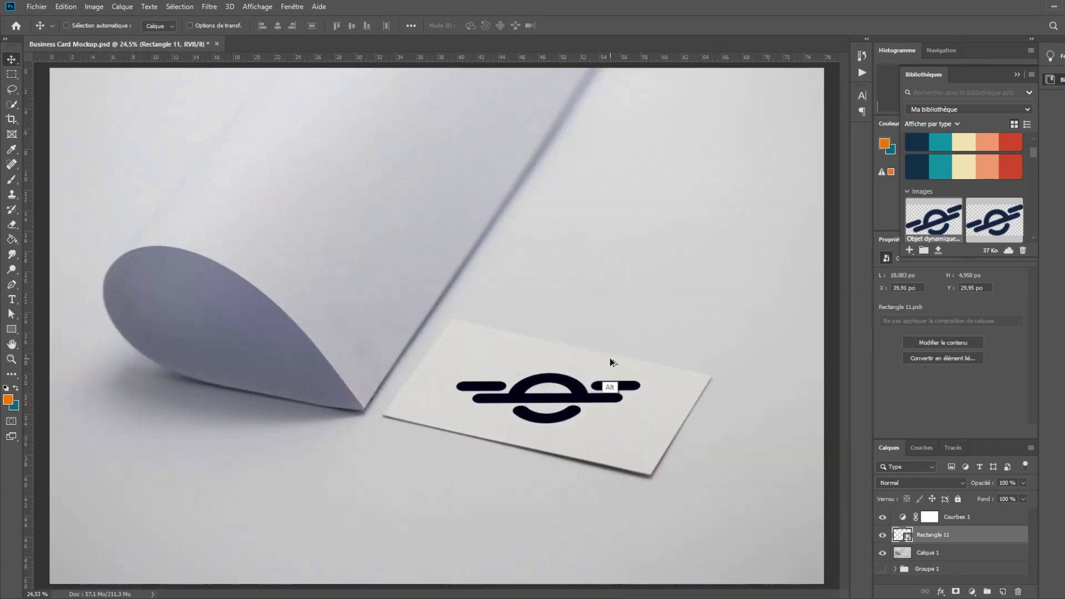
scroll(627, 376, "up", 3, "alt")
scroll(610, 394, "up", 2, "alt")
scroll(560, 396, "up", 1, "alt")
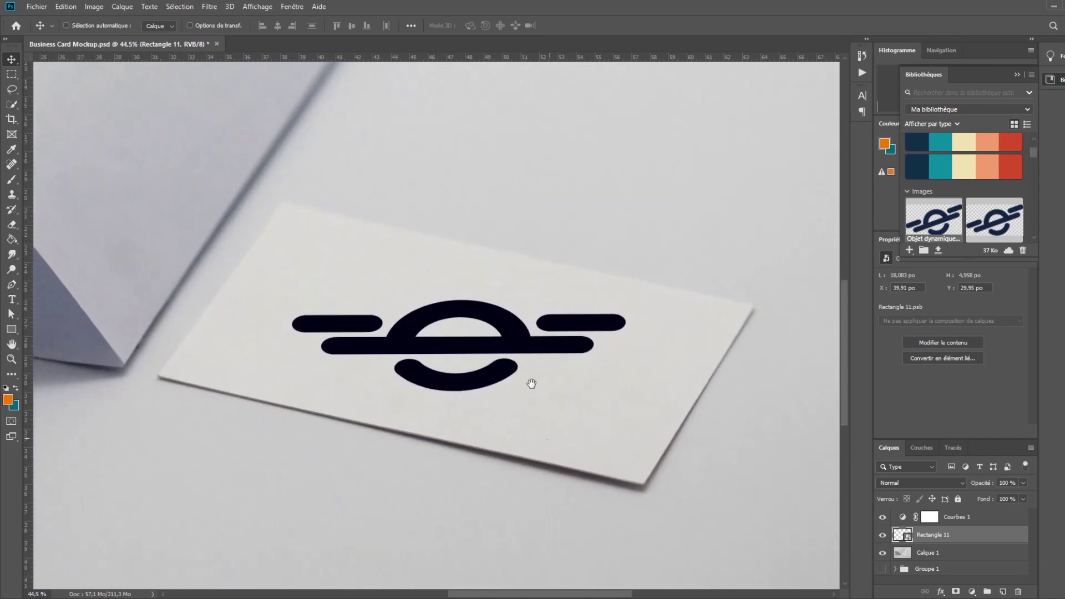
double_click(989, 536)
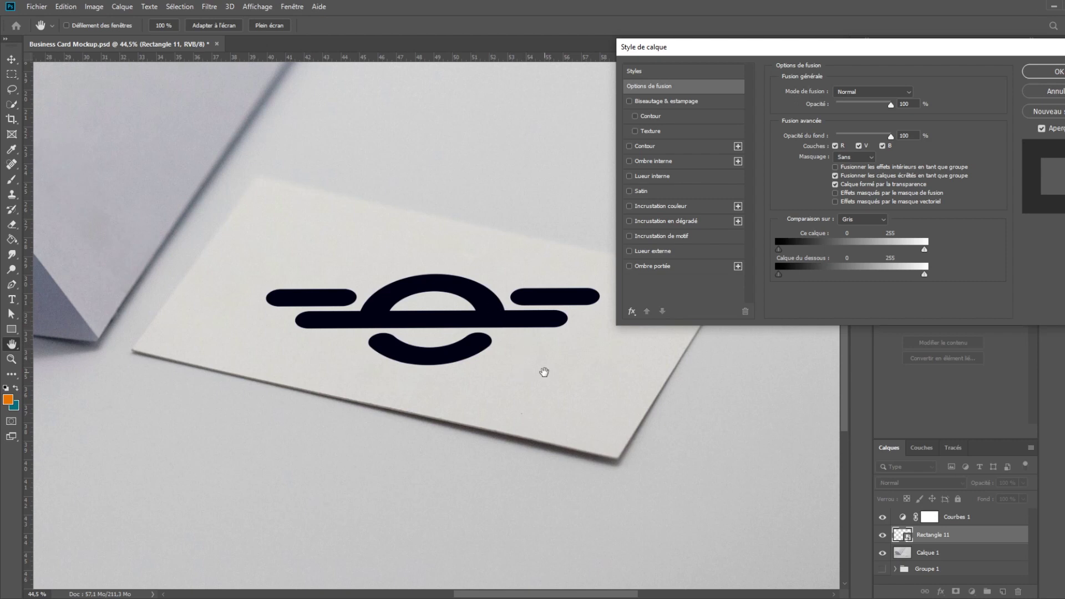
- Split the Underlying Layer white slider to 204/225 so the paper shows through the logo
left_click(923, 275)
left_click(925, 273)
left_click_drag(906, 278, 893, 274)
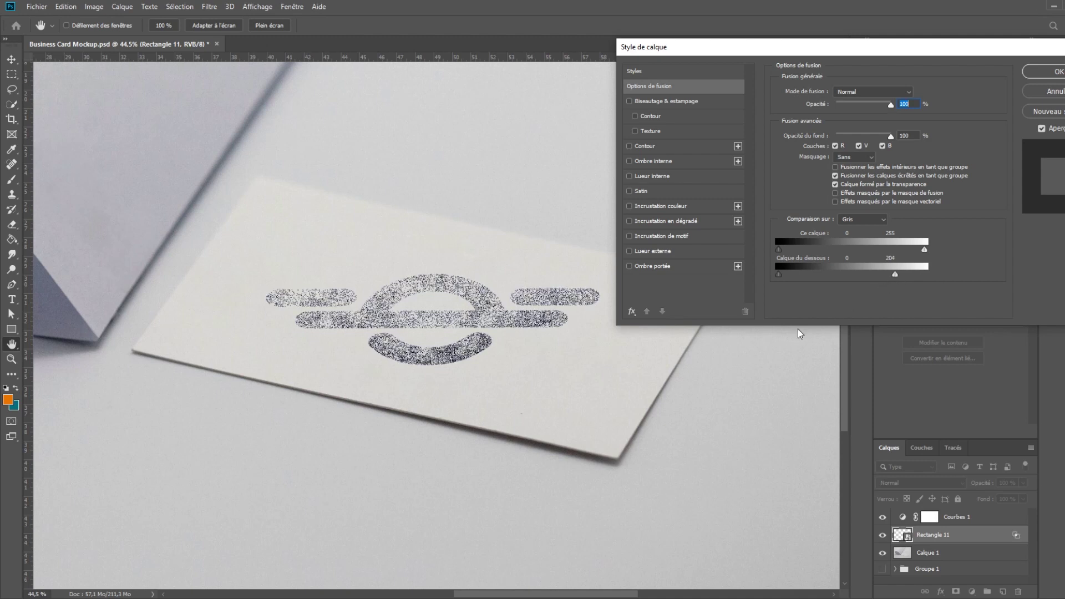
left_click(895, 275, "alt")
left_click_drag(895, 275, 914, 276)
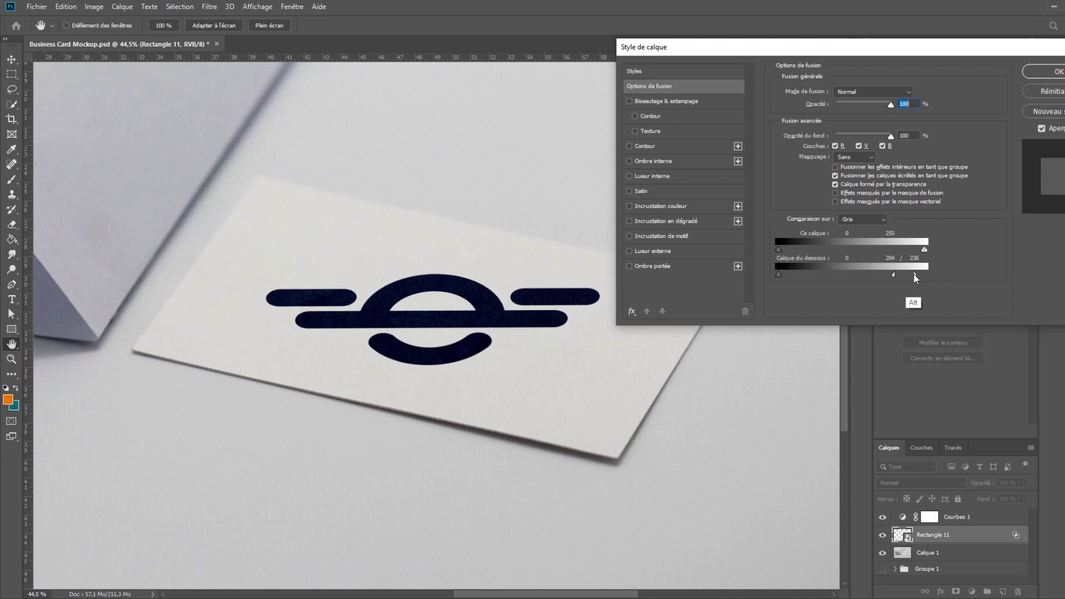
left_click_drag(908, 274, 901, 277)
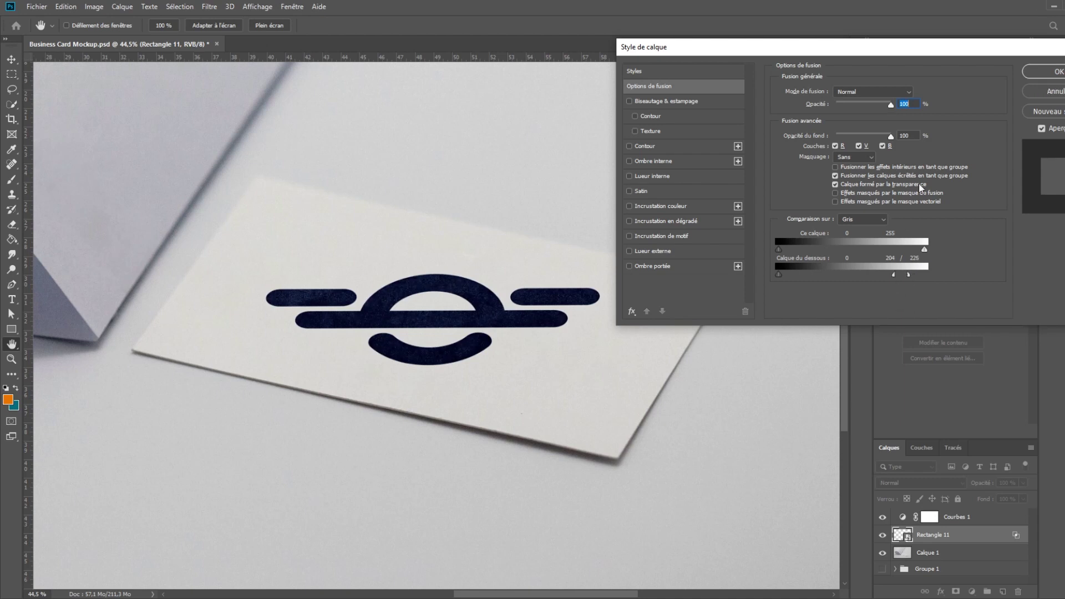
left_click(1053, 72)
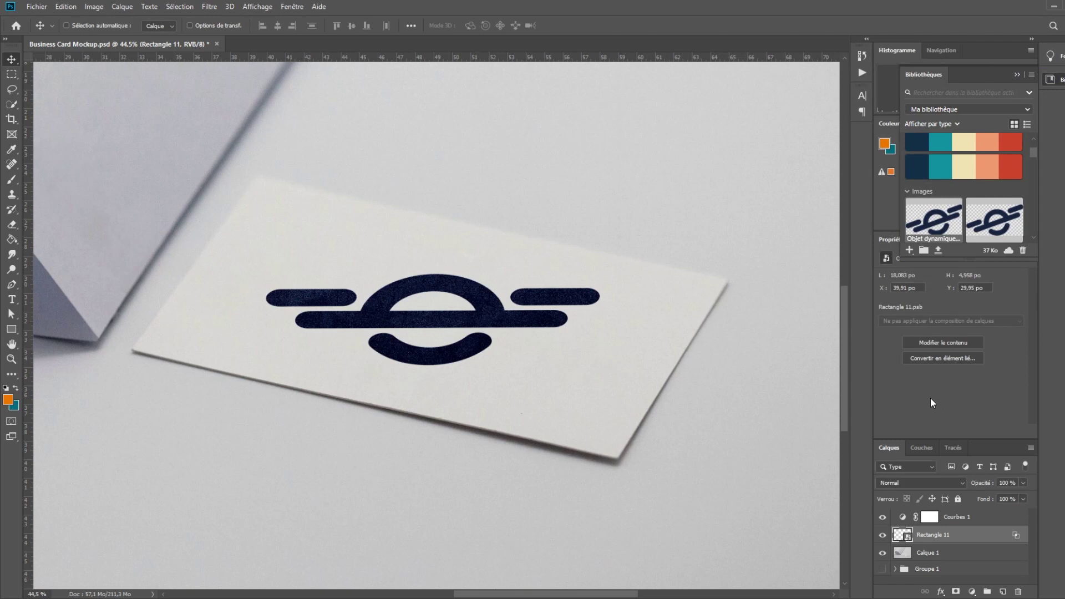
- Set the Rectangle 11 layer opacity to 90% and zoom to review the card
left_click(998, 481)
type("90")
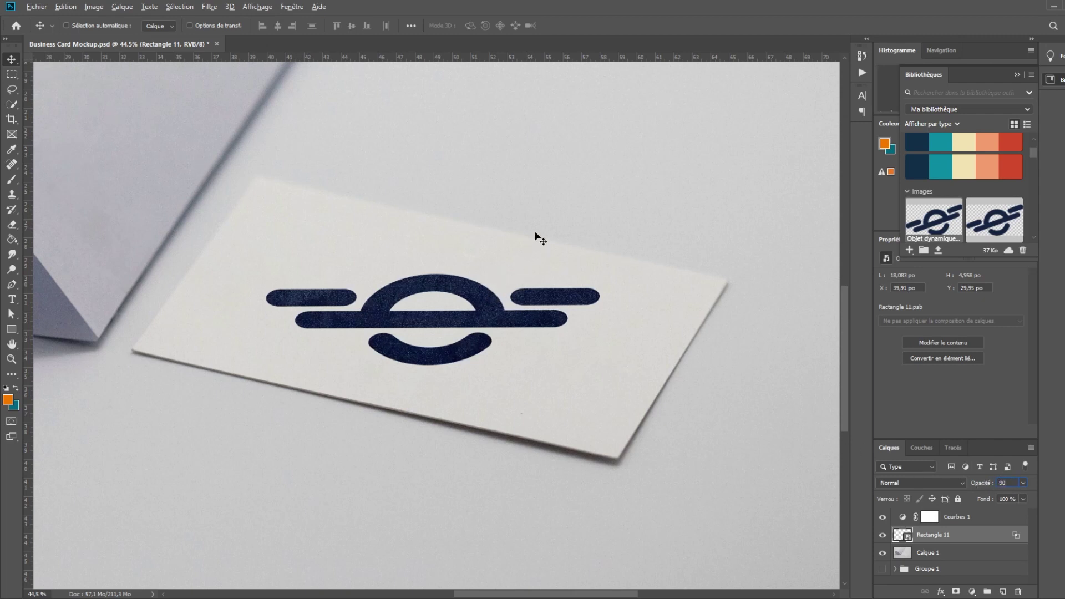
scroll(541, 246, "down", 5)
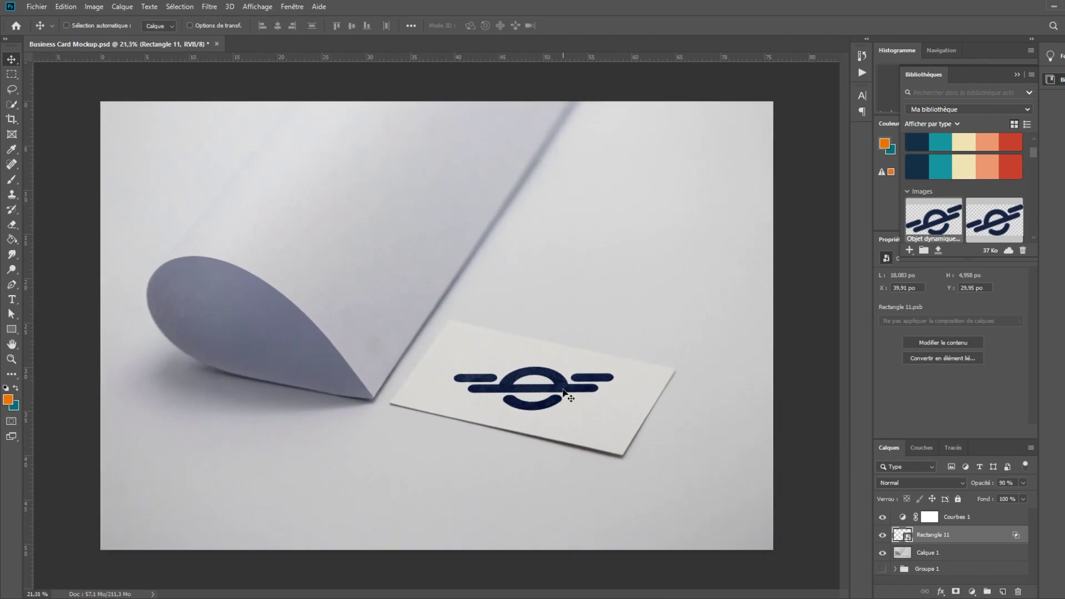
scroll(562, 359, "up", 2)
scroll(561, 360, "up", 2)
scroll(560, 360, "up", 2)
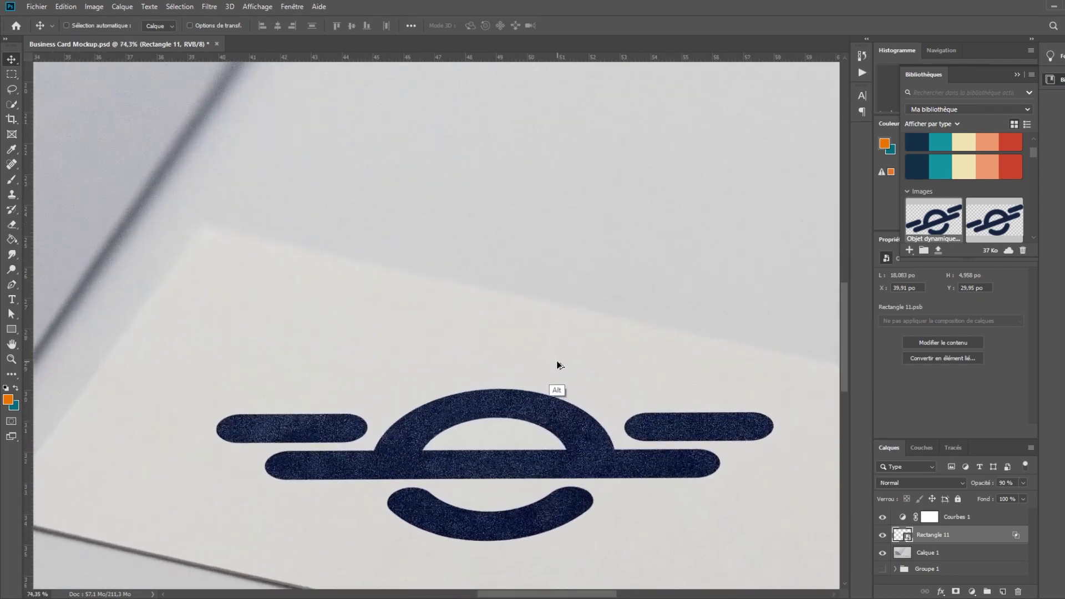
scroll(557, 365, "up", 2)
scroll(533, 404, "up", 2)
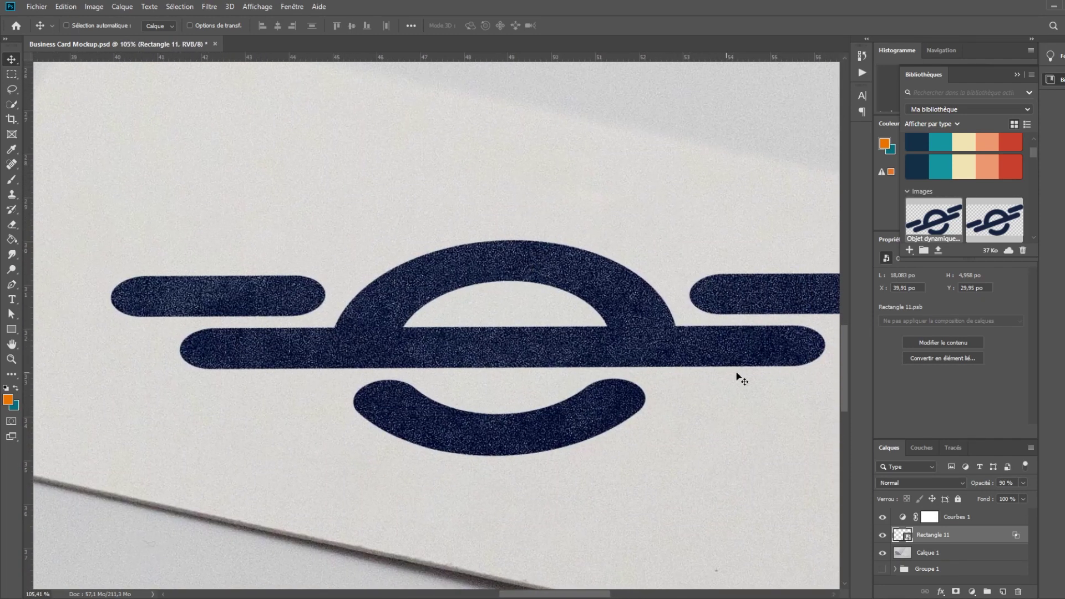
left_click(921, 481)
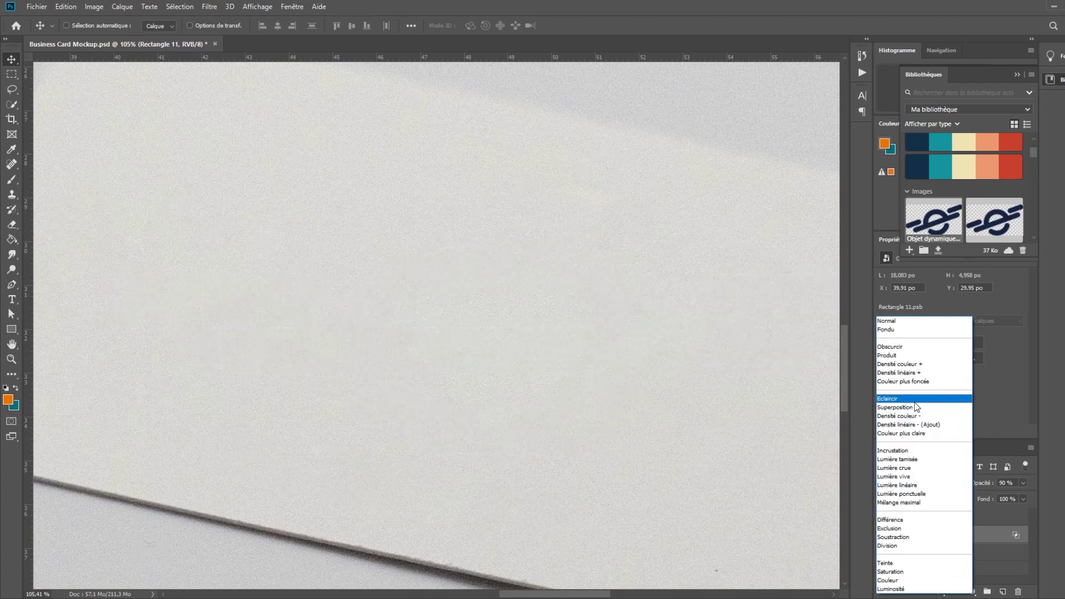
left_click(914, 485)
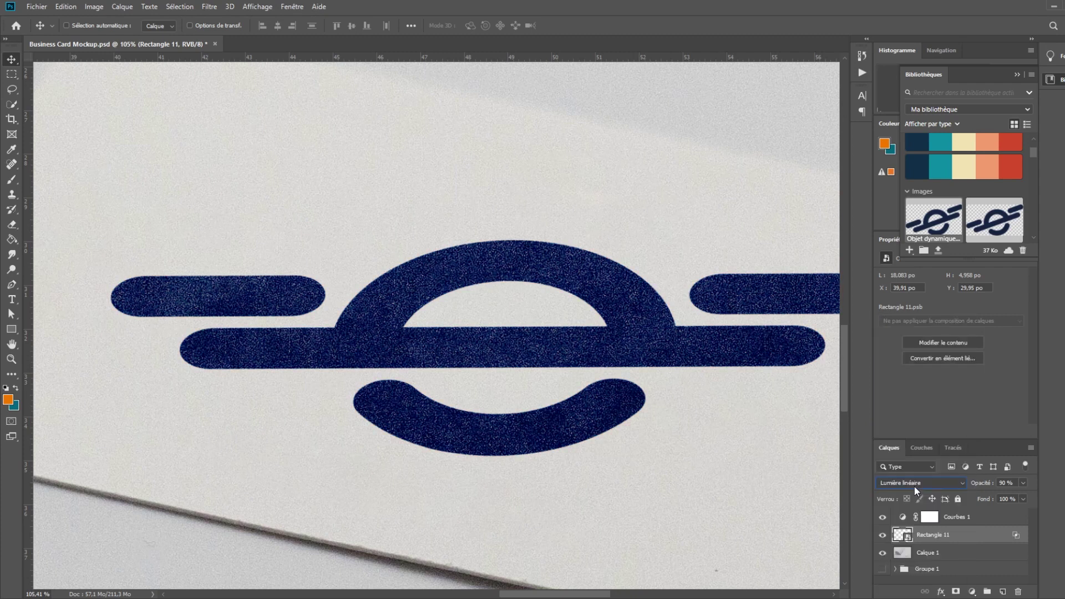
key("alt")
left_click(916, 483)
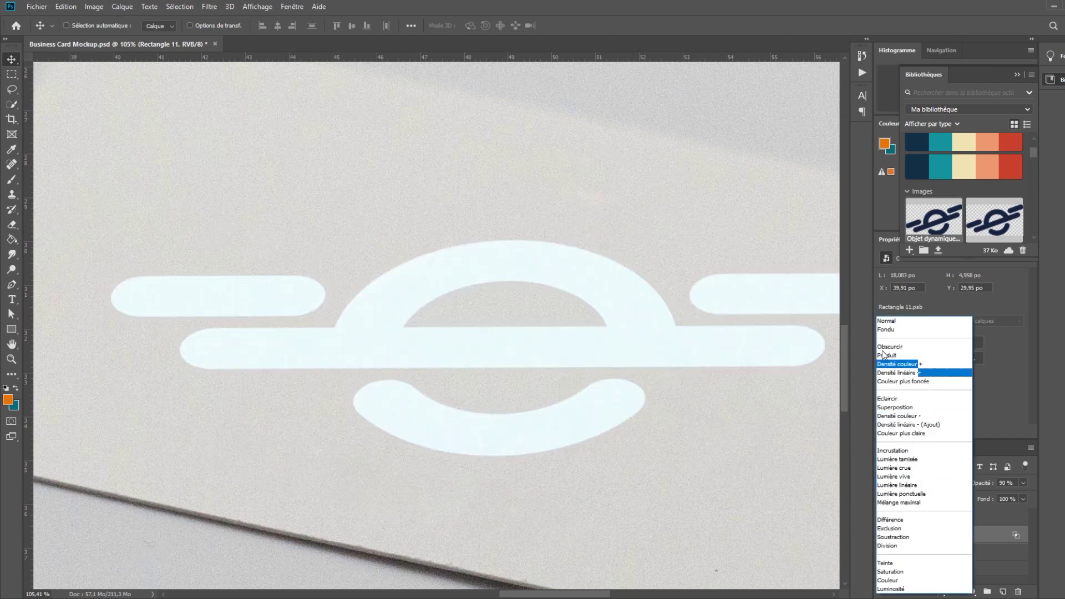
left_click(893, 324)
key("alt")
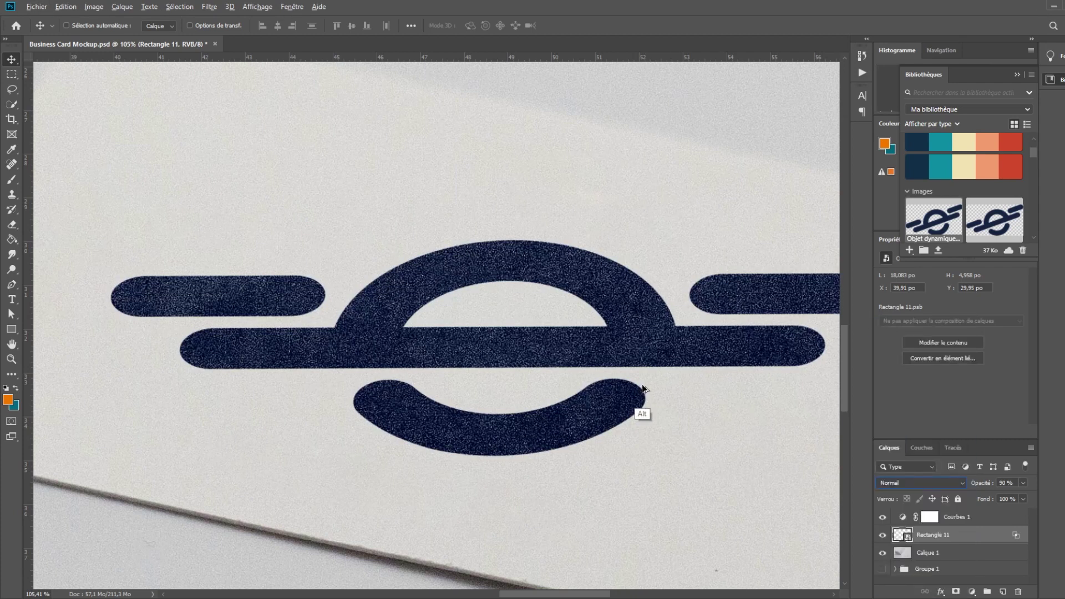
scroll(661, 391, "down", 3)
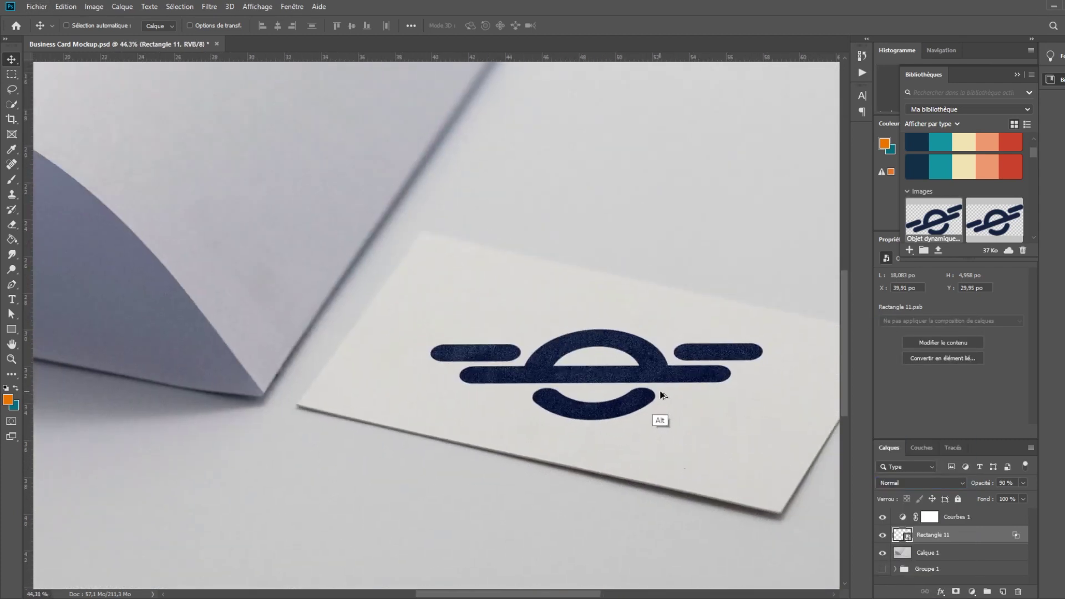
- Zoom out to check the whole mockup, zoom back onto the card, and open the Filtre menu
scroll(662, 396, "down", 3)
scroll(616, 368, "down", 2)
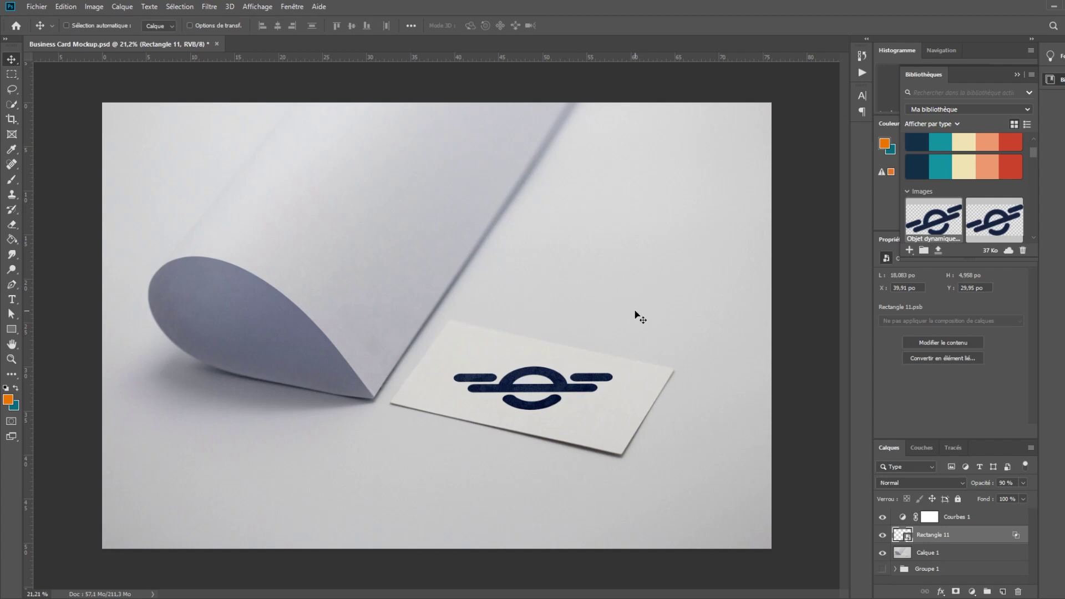
scroll(641, 372, "up", 1)
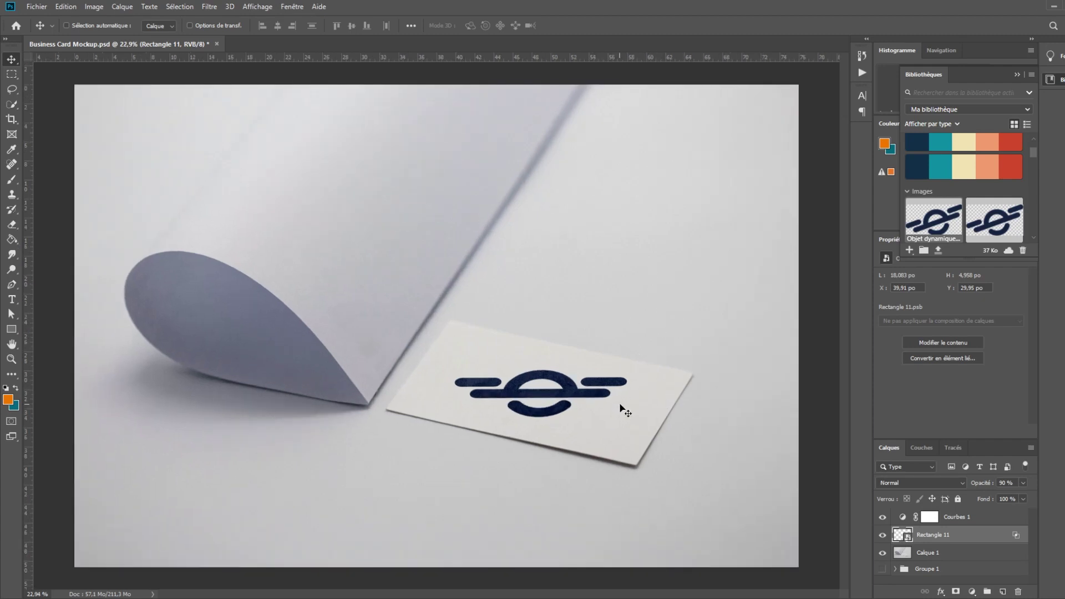
scroll(620, 409, "up", 2, "alt")
scroll(610, 408, "up", 2, "alt")
scroll(603, 405, "up", 2, "alt")
scroll(594, 405, "up", 2, "alt")
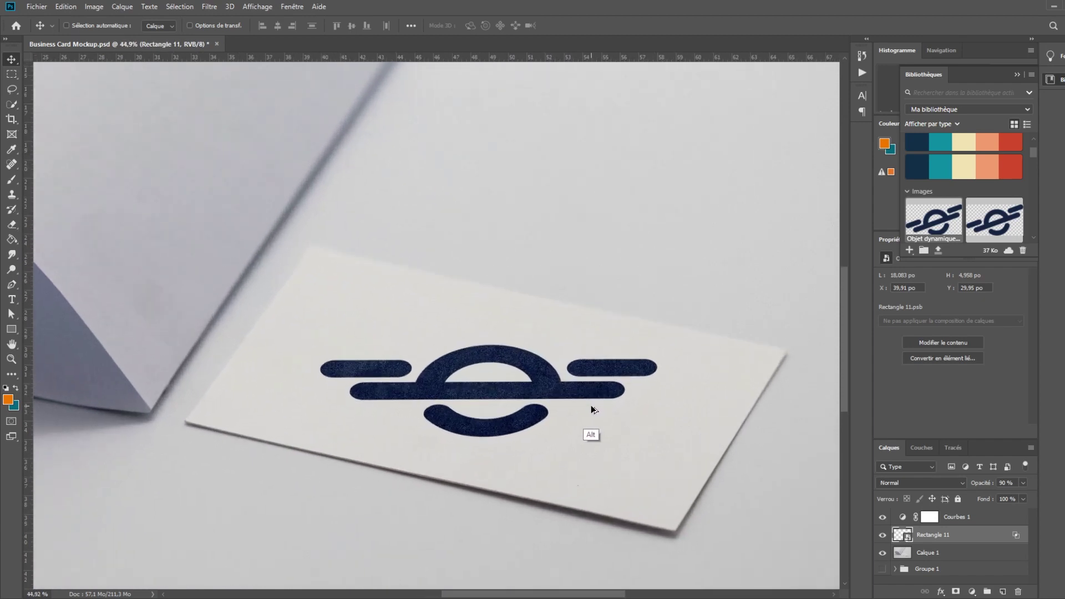
scroll(591, 406, "up", 1, "alt")
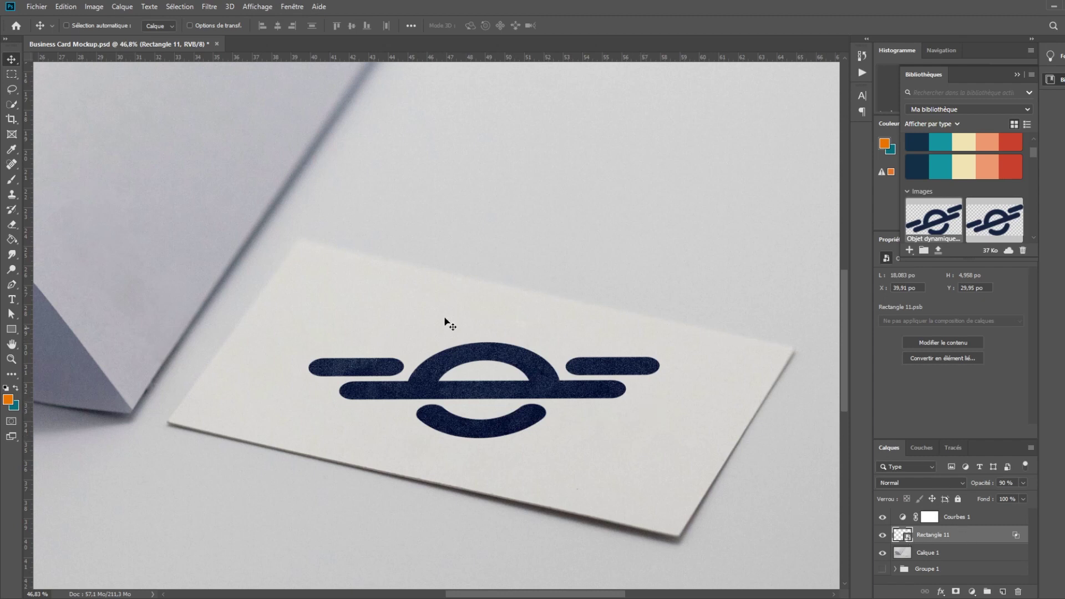
left_click(209, 6)
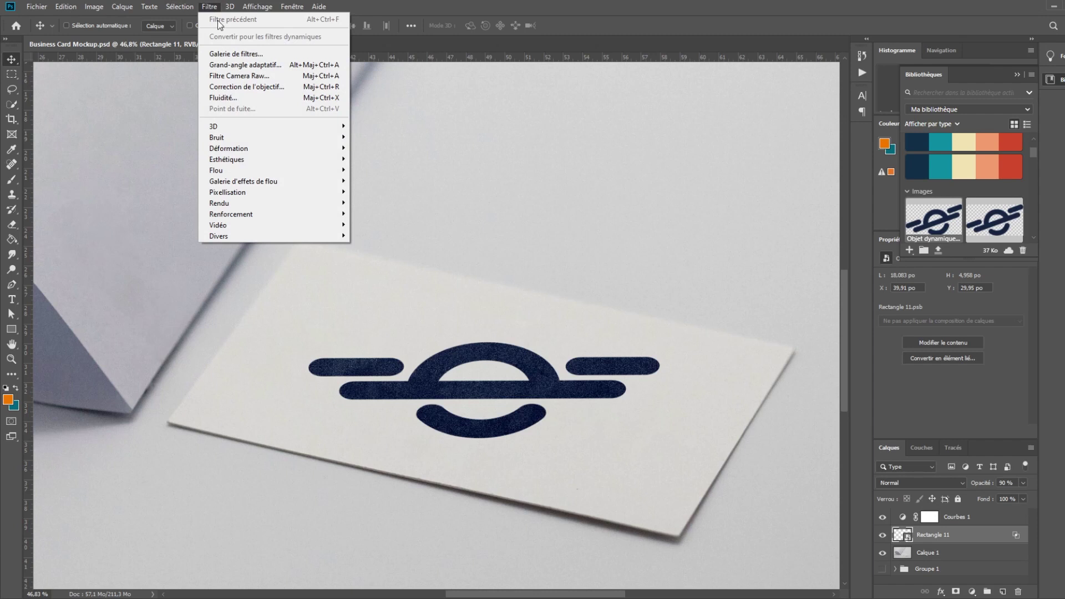
mouse_move(243, 180)
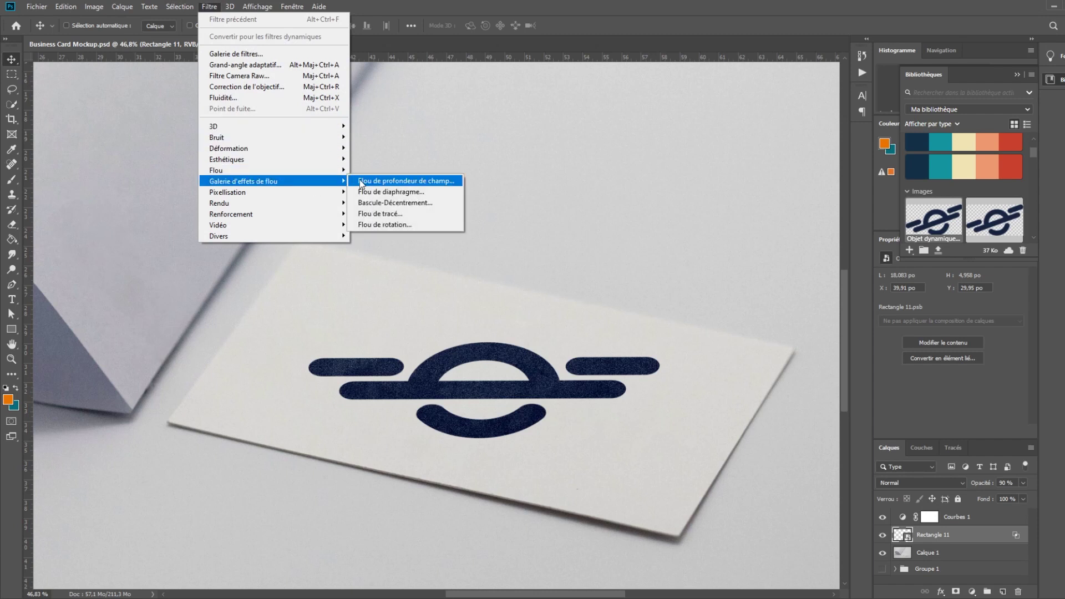
- Apply a Field Blur: 15 px pin in the background, 0 px pin on the card's lower edge
left_click(401, 182)
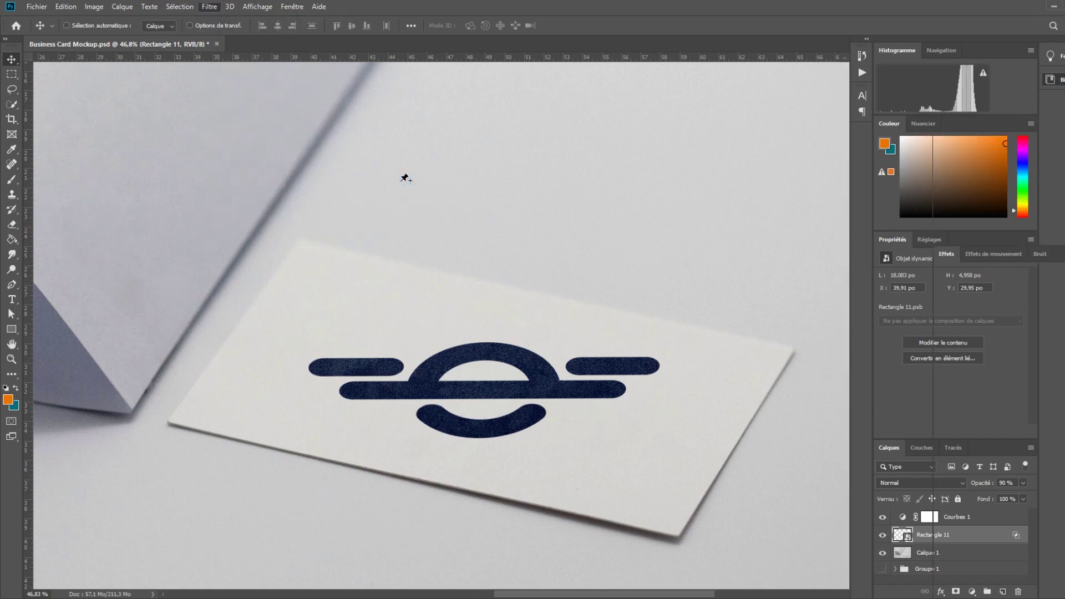
left_click_drag(248, 253, 424, 208)
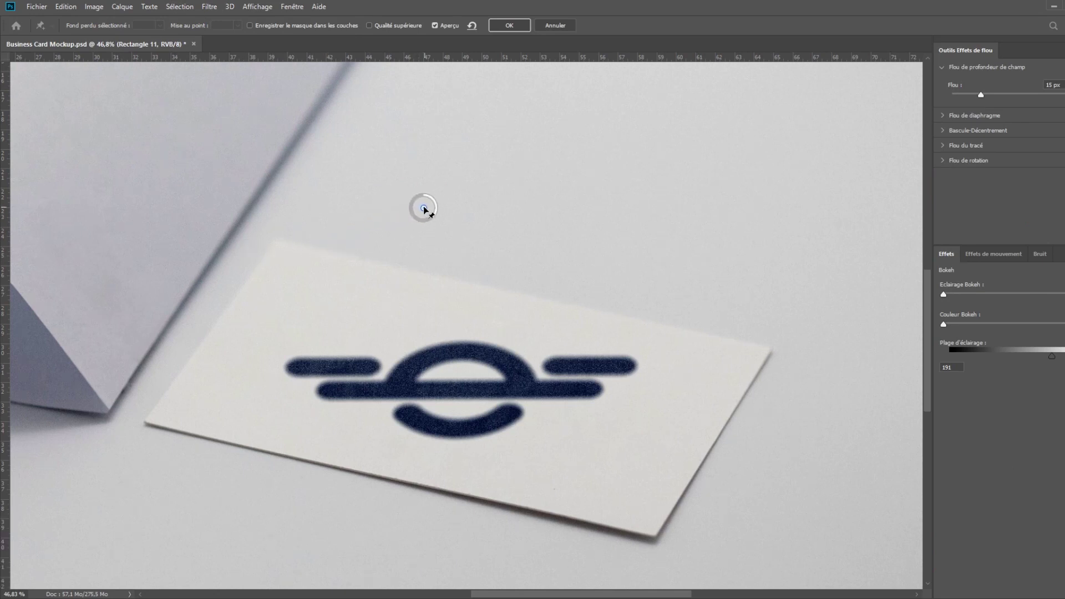
left_click(403, 467)
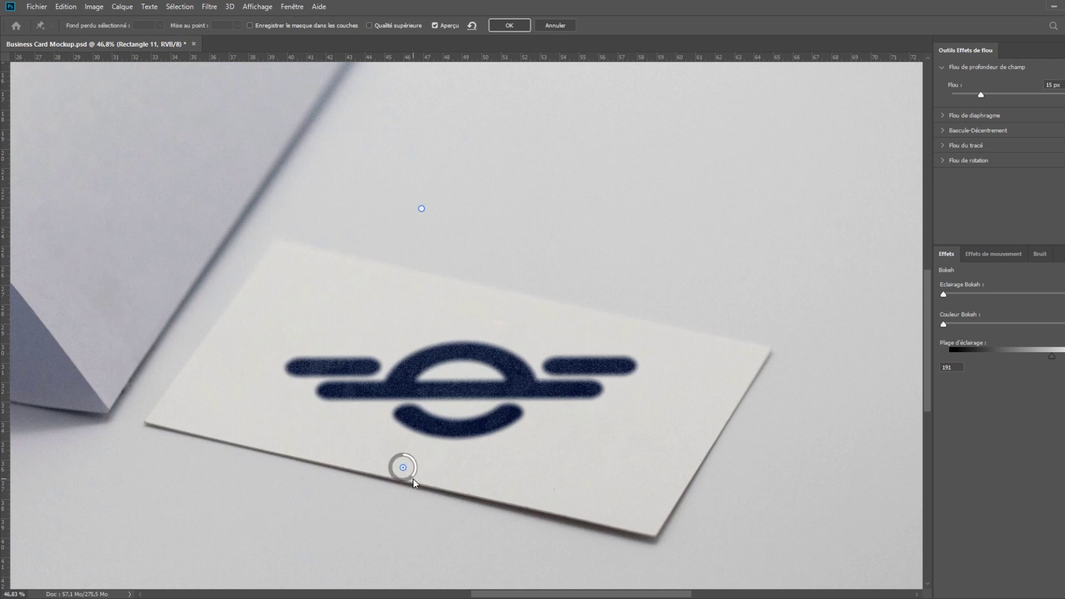
left_click_drag(420, 468, 409, 461)
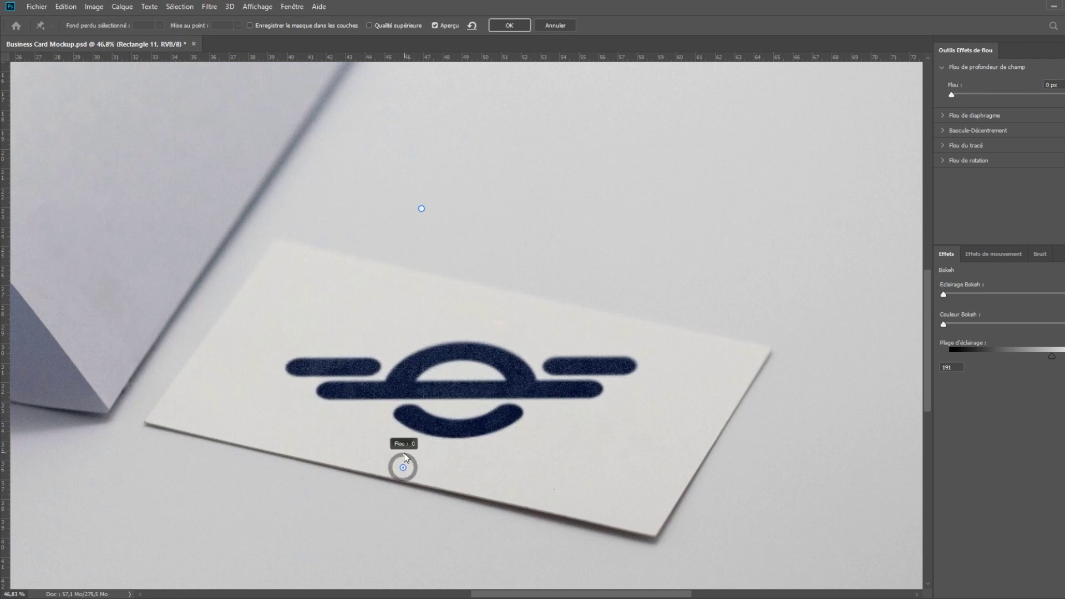
left_click_drag(403, 468, 413, 458)
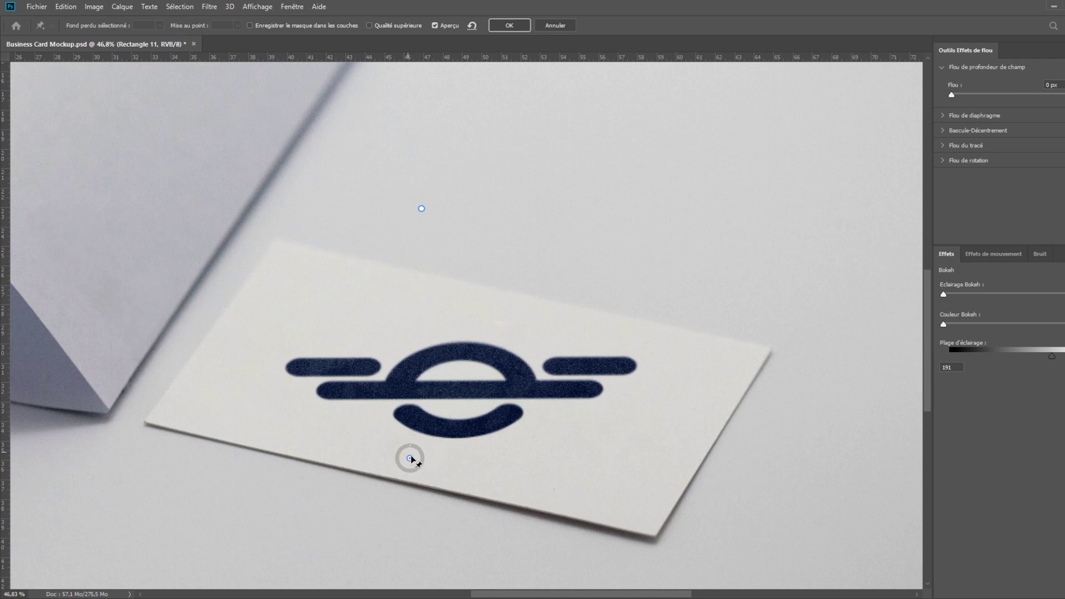
mouse_move(422, 208)
left_mouse_down()
mouse_move(422, 154)
mouse_move(409, 198)
mouse_move(430, 221)
mouse_move(443, 190)
left_mouse_up()
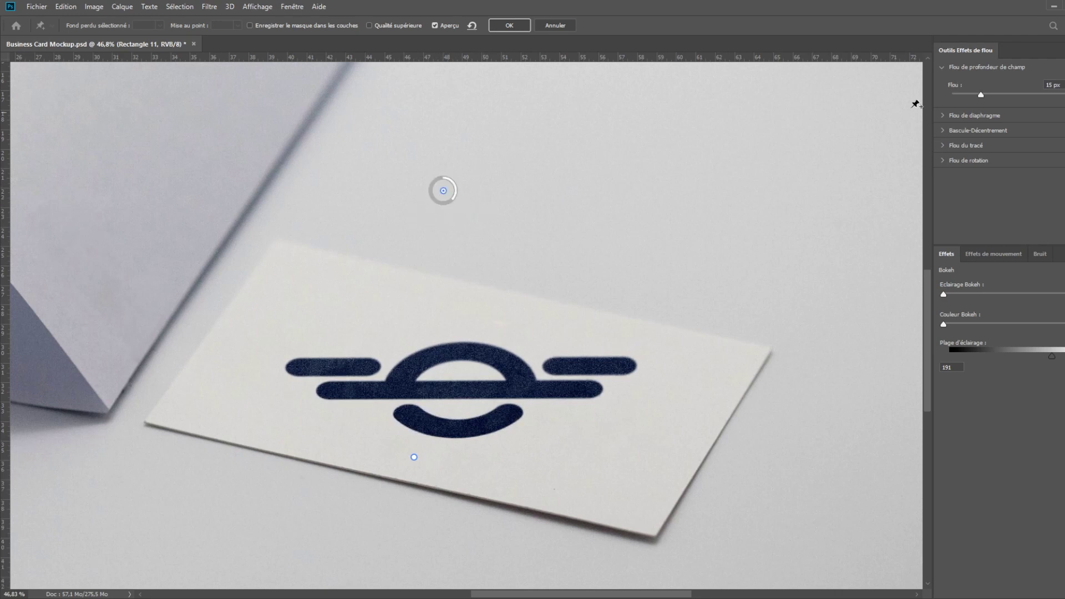
left_click(520, 31)
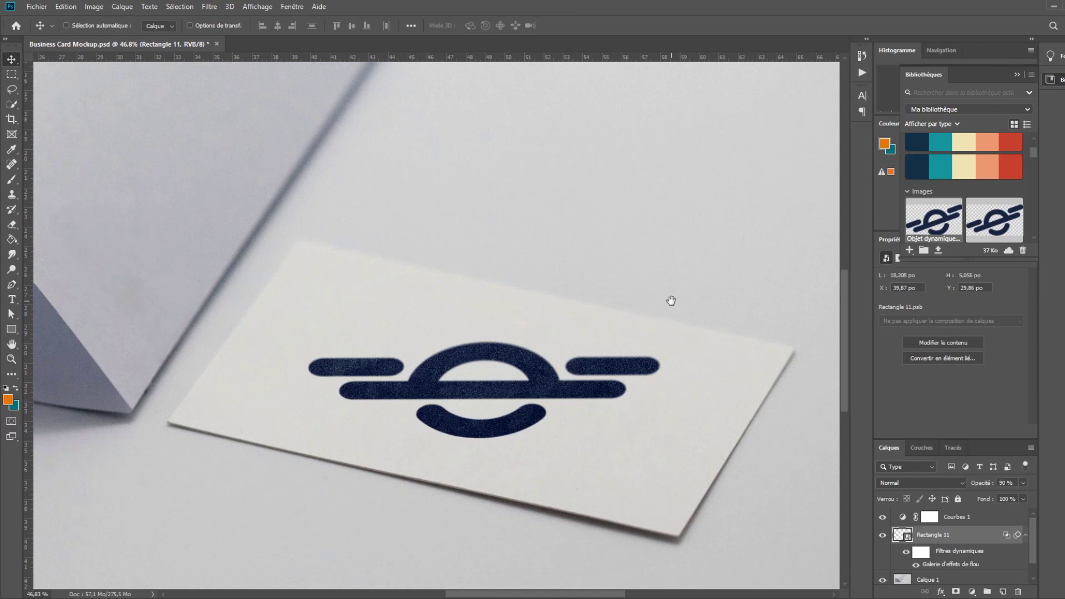
- Pan and zoom around the card and logo to review the blurred result
scroll(674, 300, "down", 1)
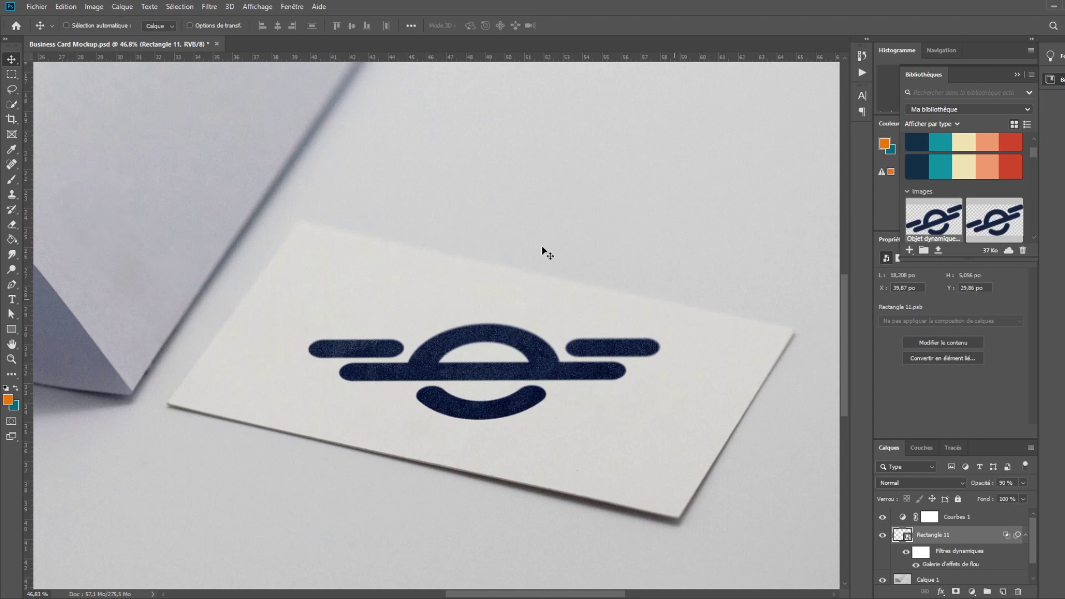
key("alt")
key("alt")
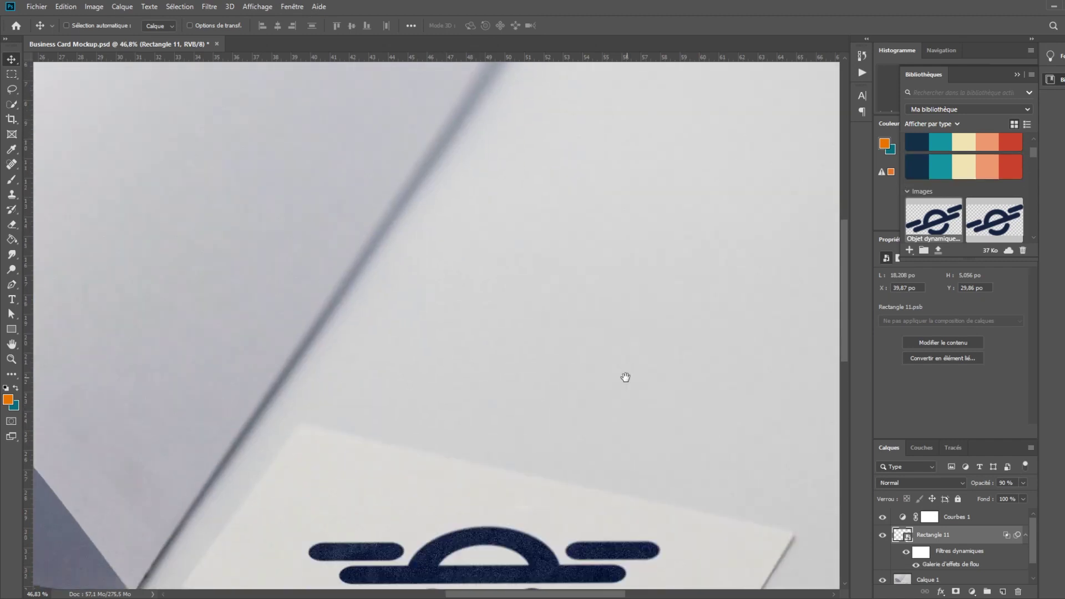
scroll(579, 300, "up", 3)
left_click_drag(579, 300, 546, 195)
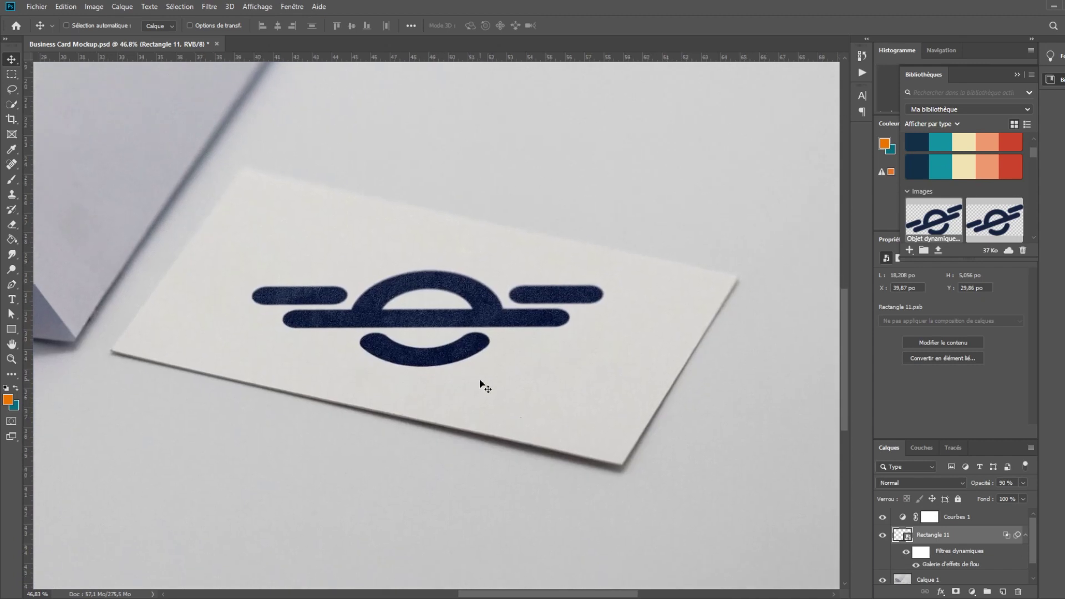
scroll(478, 379, "up", 2)
scroll(478, 379, "down", 2)
scroll(481, 379, "down", 3)
scroll(488, 380, "down", 2)
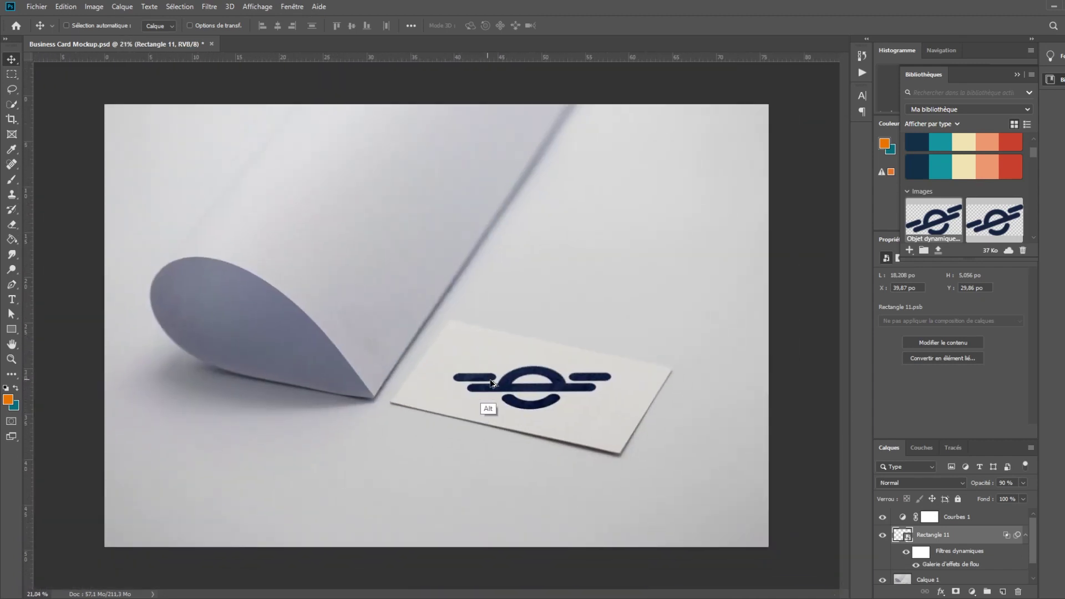
scroll(781, 198, "down", 1)
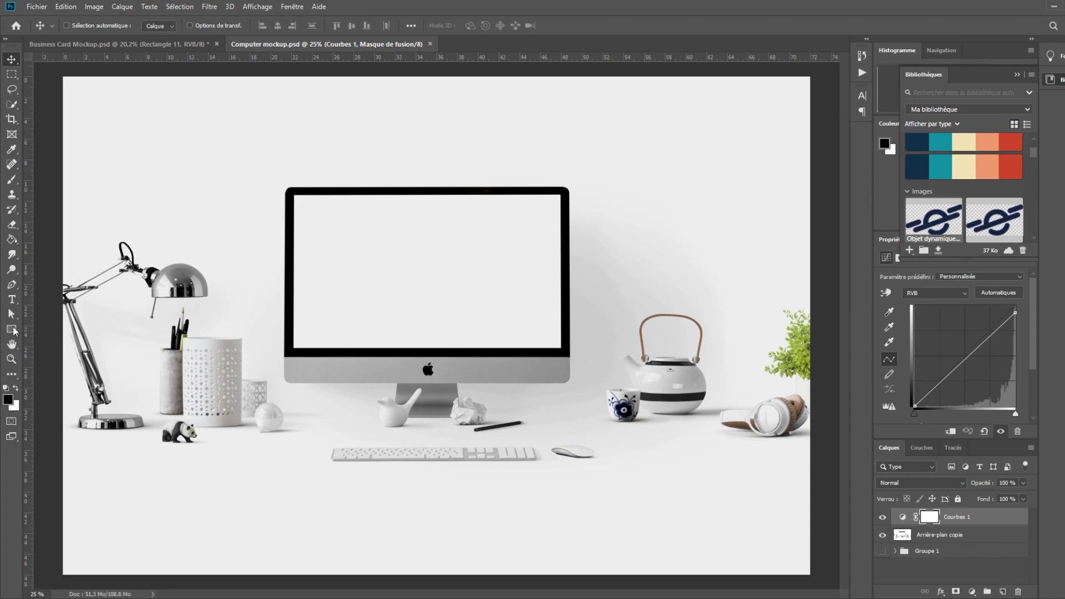
- Draw a rectangle over the iMac's screen and set its fill colour to cyan
left_click(12, 330)
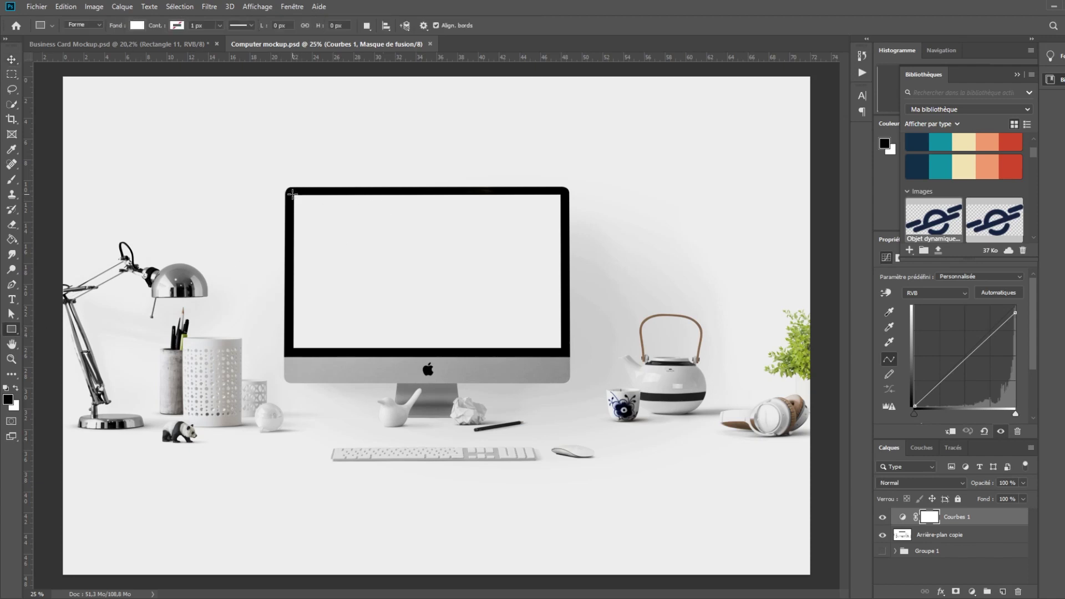
left_click_drag(294, 193, 561, 346)
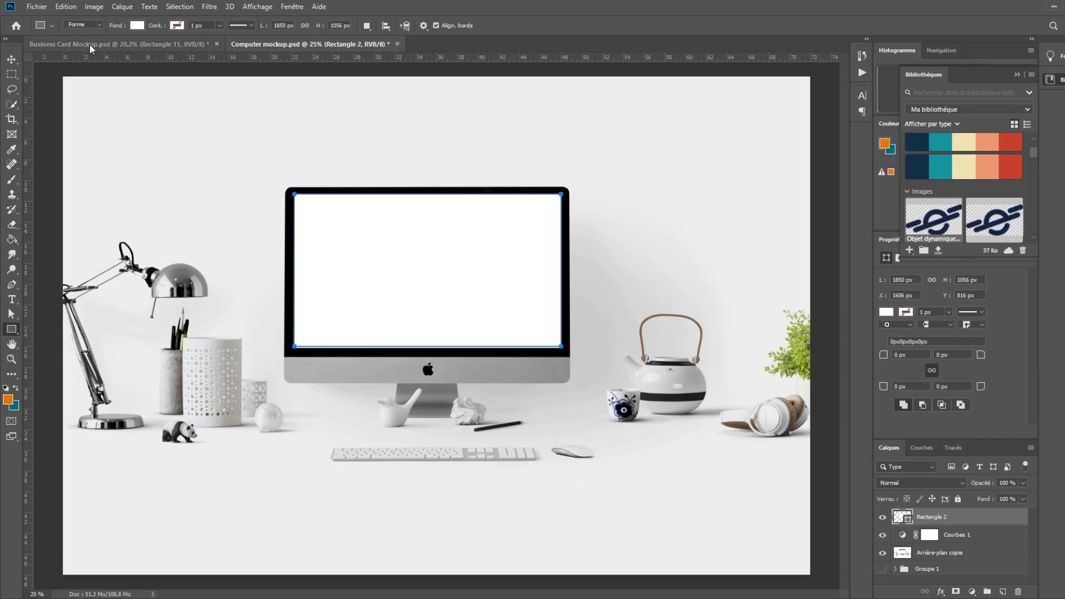
left_click(138, 26)
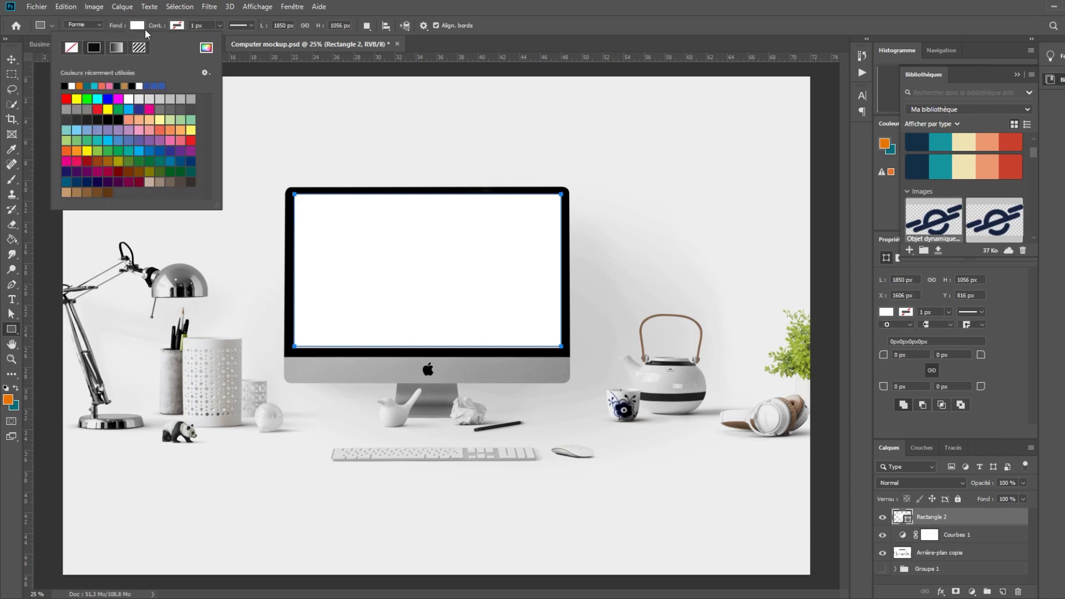
left_click(95, 86)
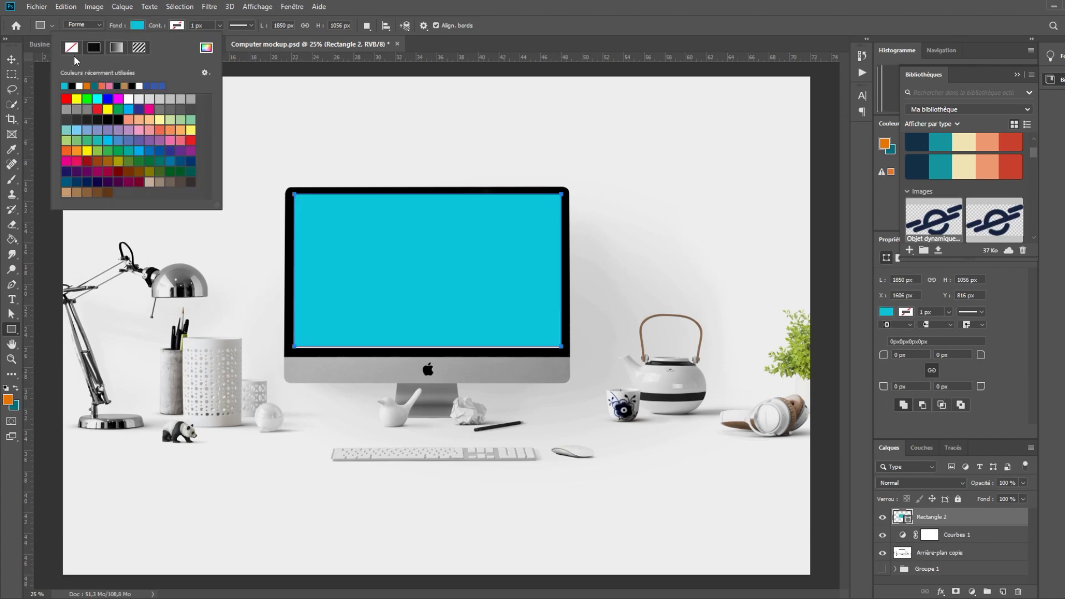
left_click(11, 58)
- Convert Rectangle 2 into a smart object after corner-point edits require path conversion
scroll(333, 189, "down", 2, "alt")
scroll(333, 185, "up", 3, "alt")
scroll(307, 201, "up", 3, "alt")
scroll(256, 196, "up", 3, "alt")
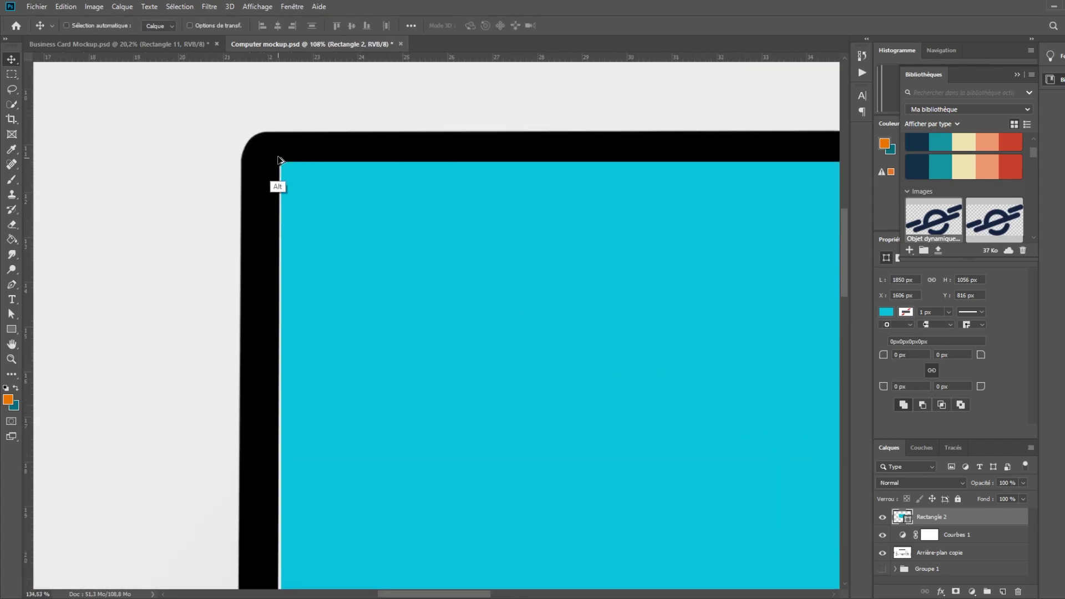
scroll(276, 173, "up", 2, "alt")
key("a")
left_click_drag(280, 168, 289, 183)
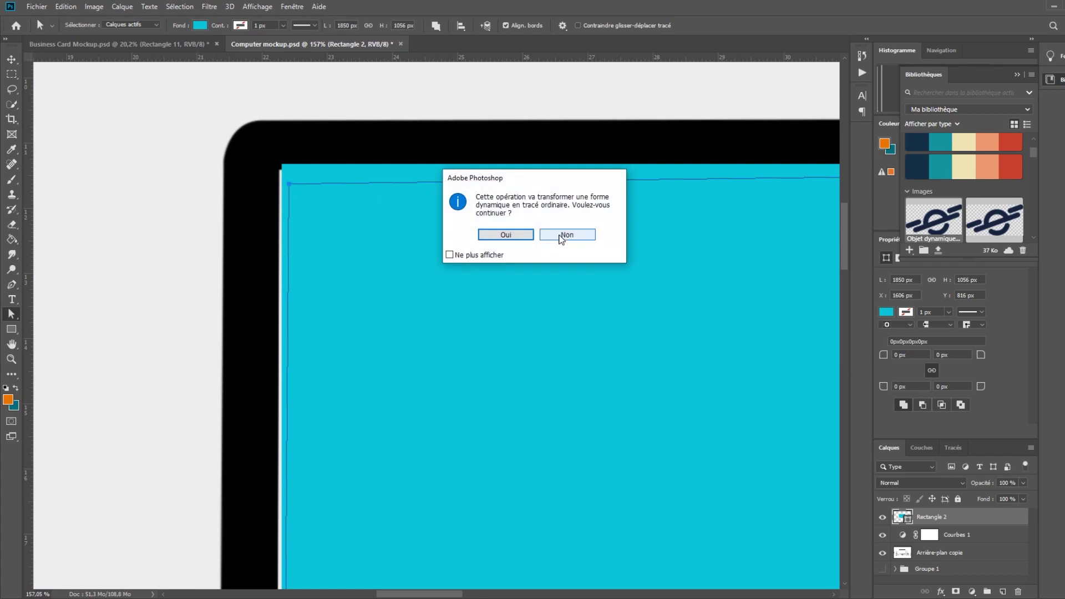
left_click(562, 239)
left_click_drag(281, 168, 289, 177)
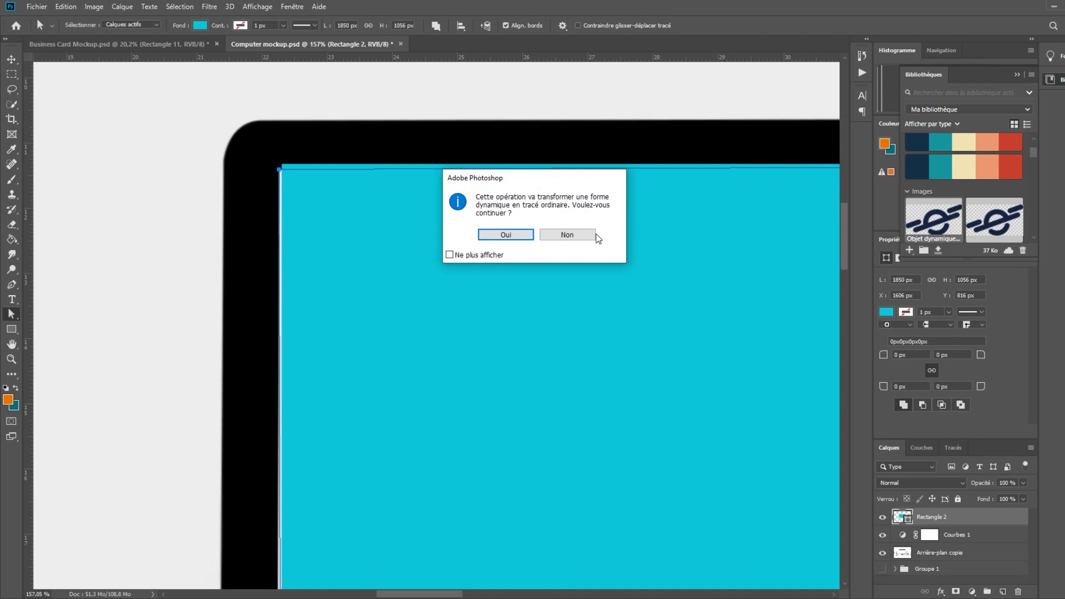
left_click(567, 236)
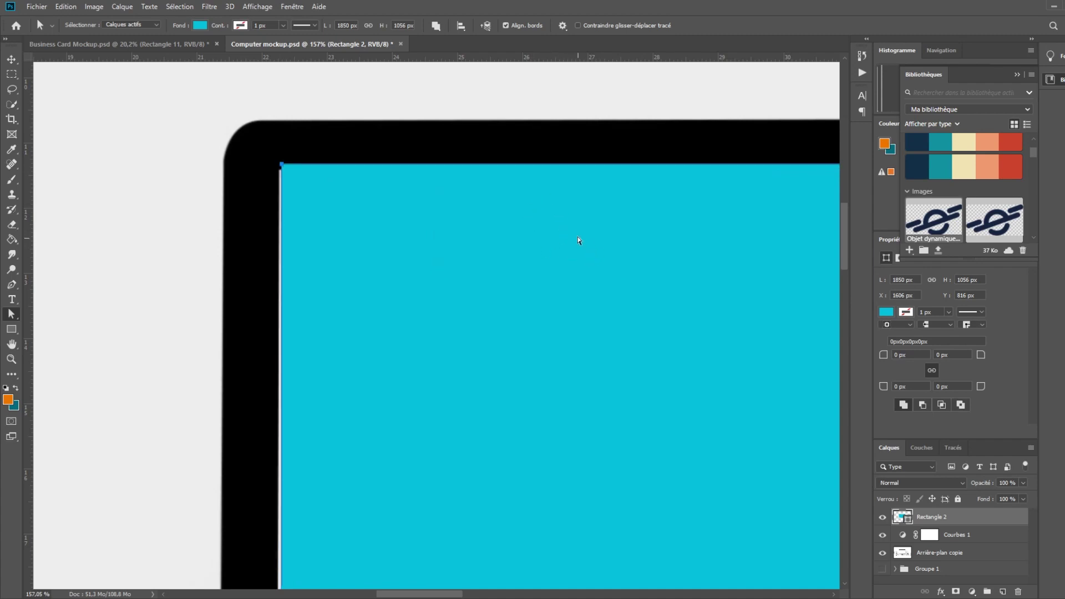
right_click(965, 520)
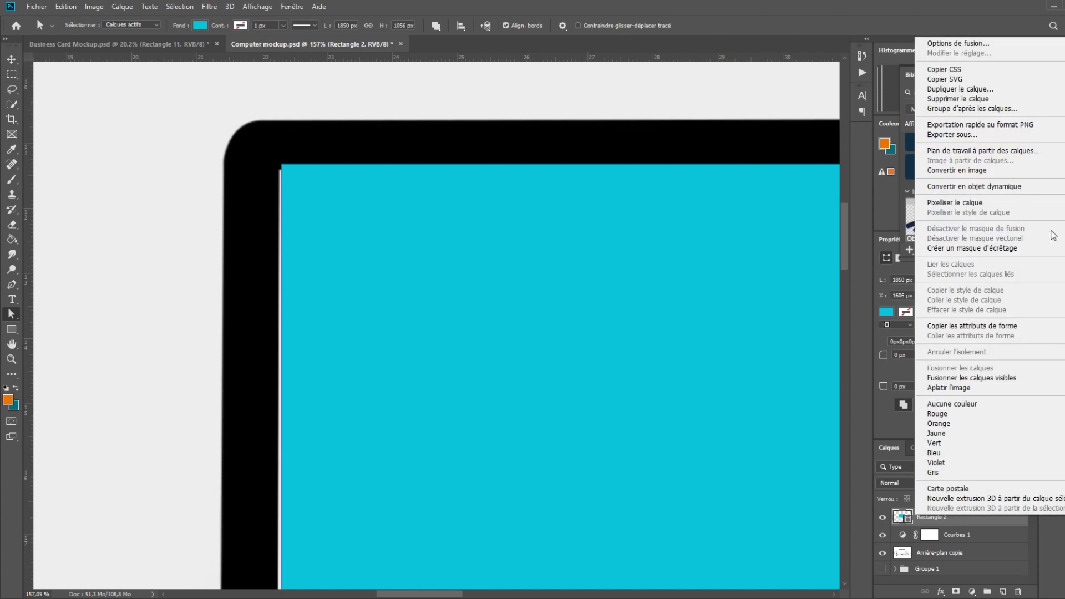
left_click(1005, 189)
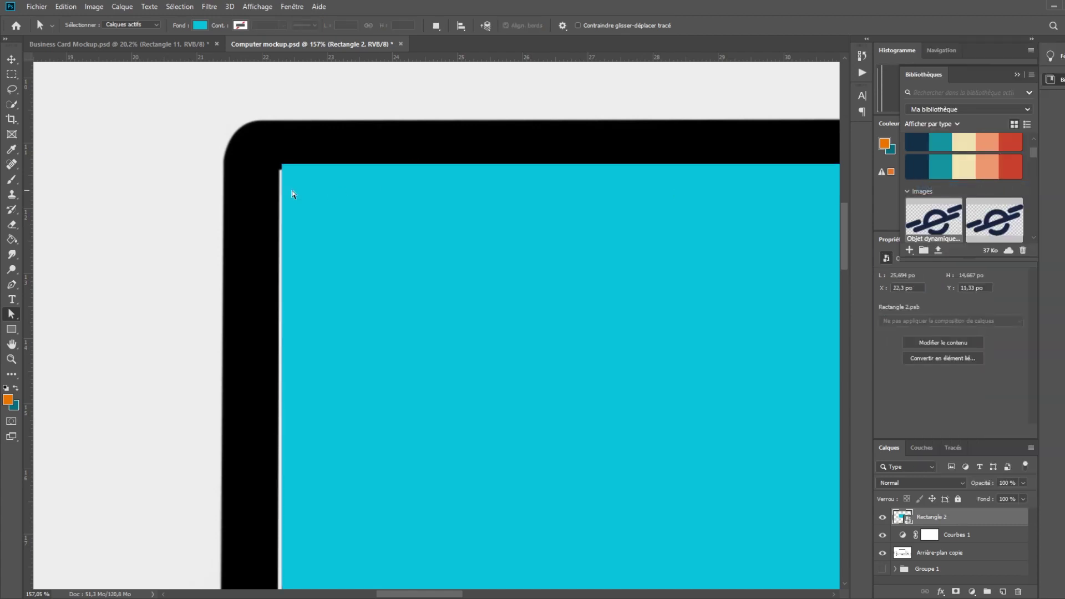
- Shift Rectangle 2 slightly down on the iMac screen
scroll(355, 229, "right", 5)
scroll(327, 254, "down", 1)
scroll(327, 254, "down", 3)
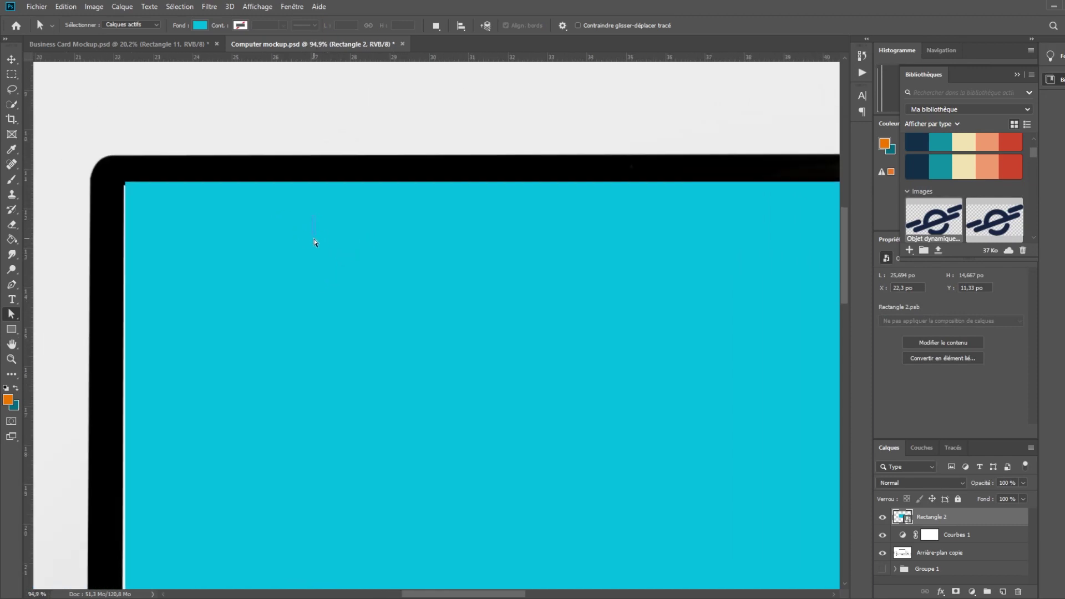
key("v")
mouse_move(309, 202)
left_mouse_down()
mouse_move(268, 221)
mouse_move(282, 221)
left_mouse_up()
- Free-transform Rectangle 2, fitting its top-left and bottom-left corners to the screen corners
left_click(94, 6)
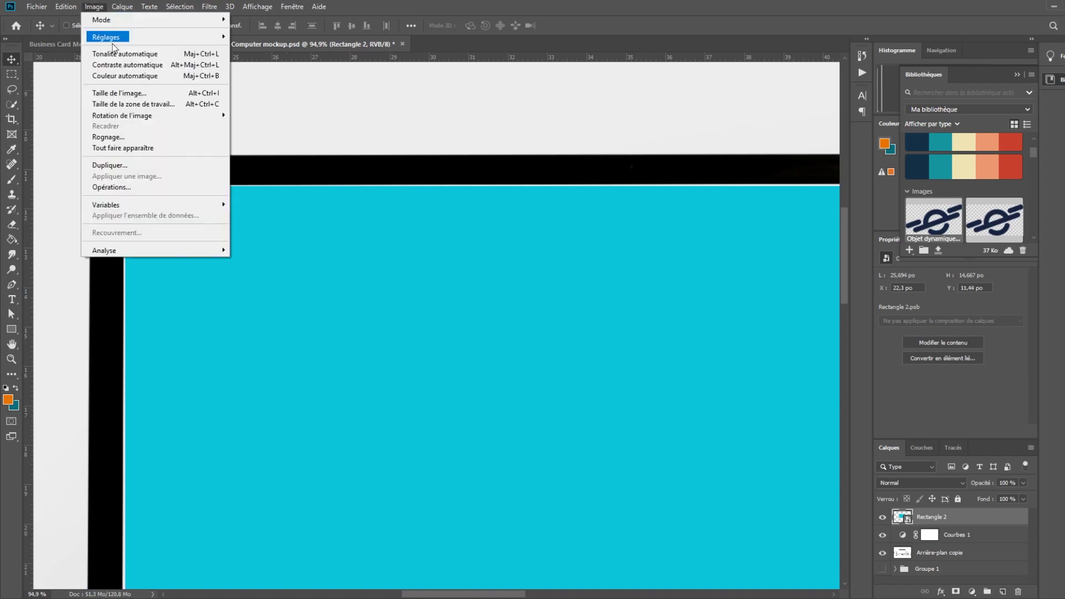
mouse_move(66, 7)
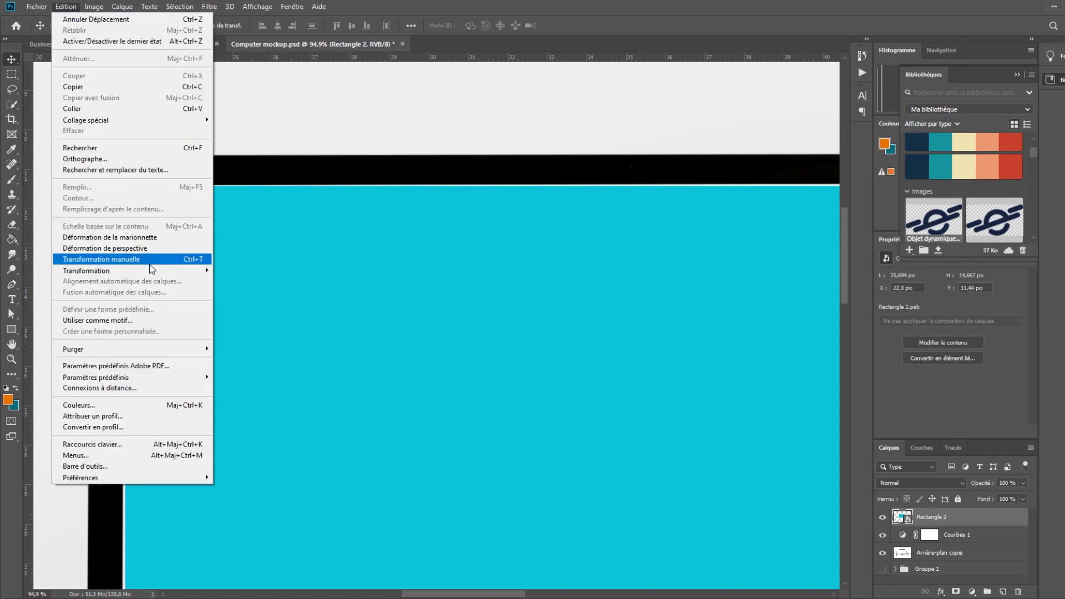
mouse_move(87, 271)
left_click(267, 315)
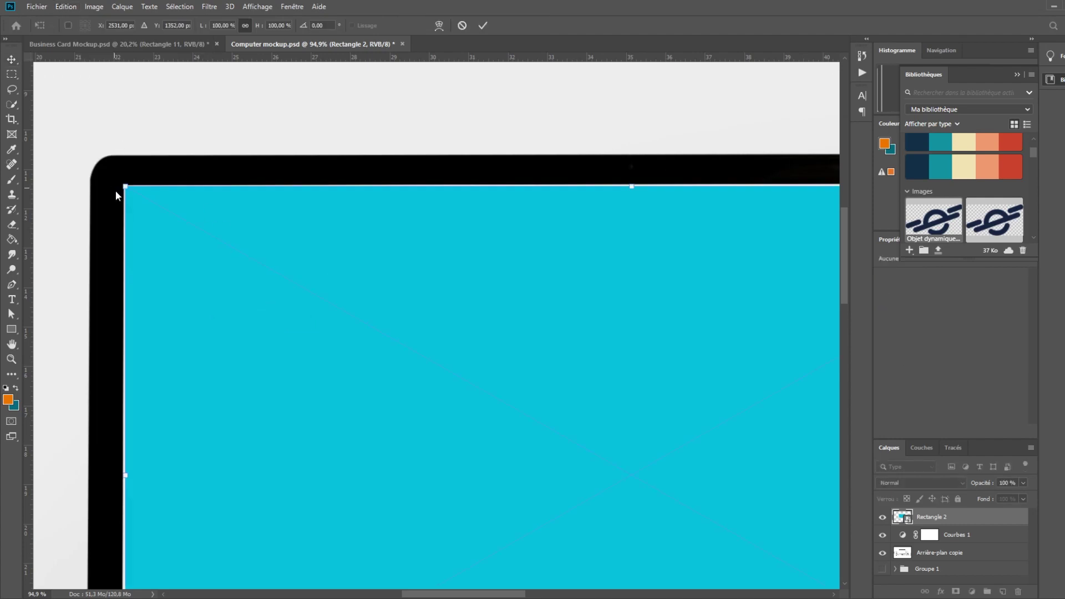
left_click_drag(125, 187, 127, 185)
scroll(290, 378, "down", 5)
scroll(259, 343, "down", 3)
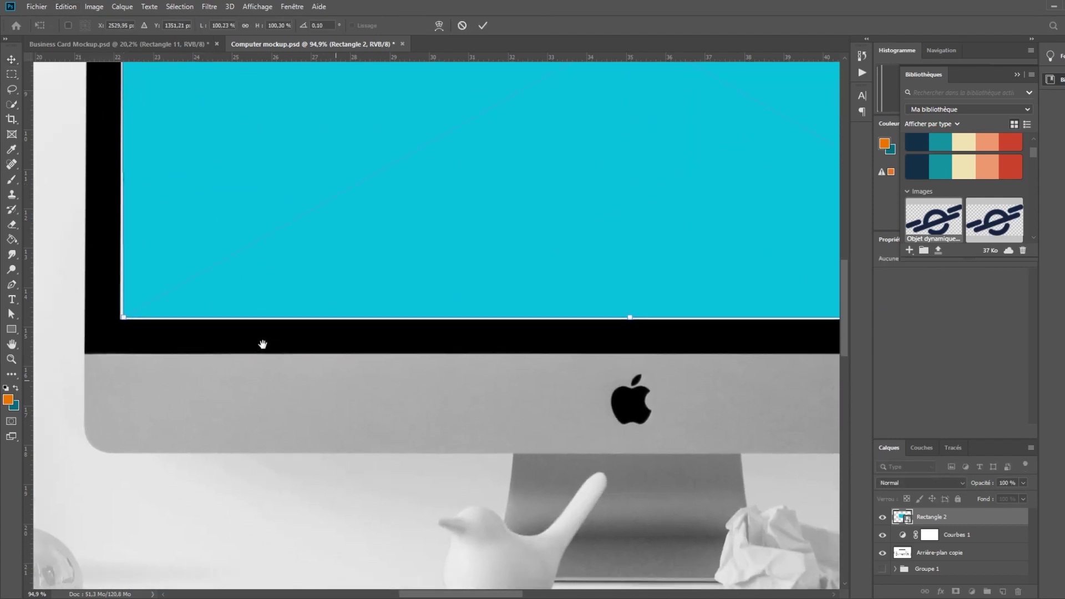
scroll(258, 344, "left", 3)
scroll(218, 345, "up", 2)
scroll(218, 345, "up", 2)
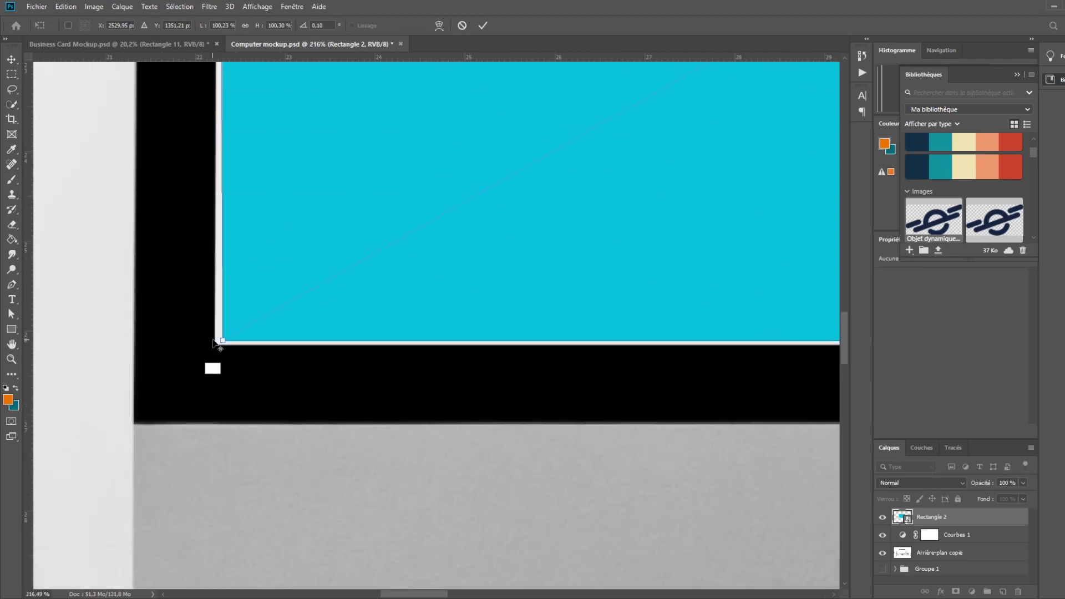
scroll(213, 341, "up", 1)
left_click_drag(226, 342, 217, 346)
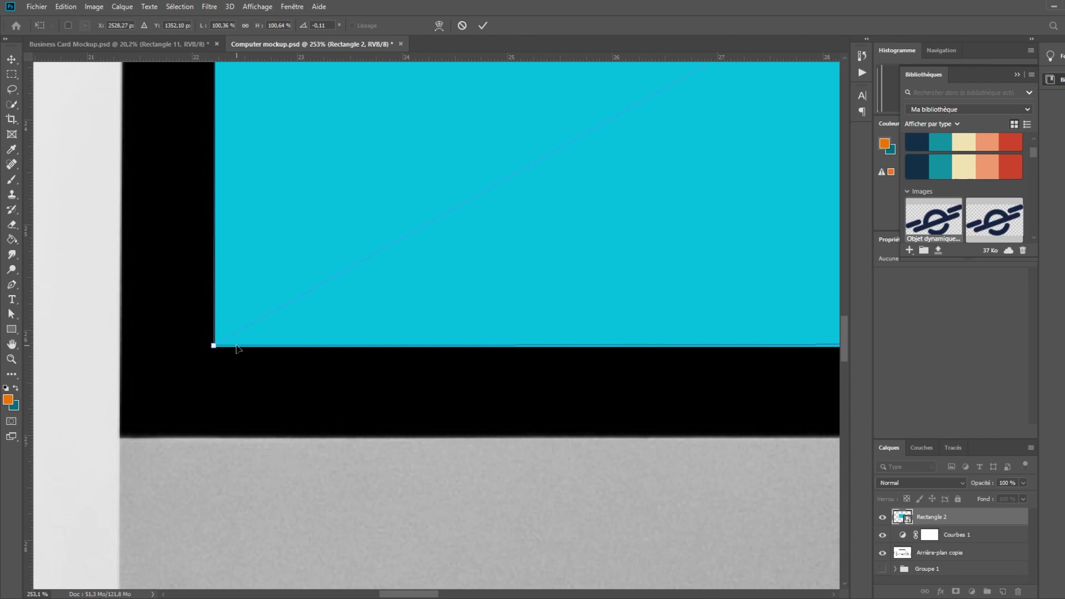
- Fit the right-side corners to close the white gaps along the top and bottom edges, then commit
left_click_drag(563, 238, 401, 245)
left_click_drag(634, 285, 245, 264)
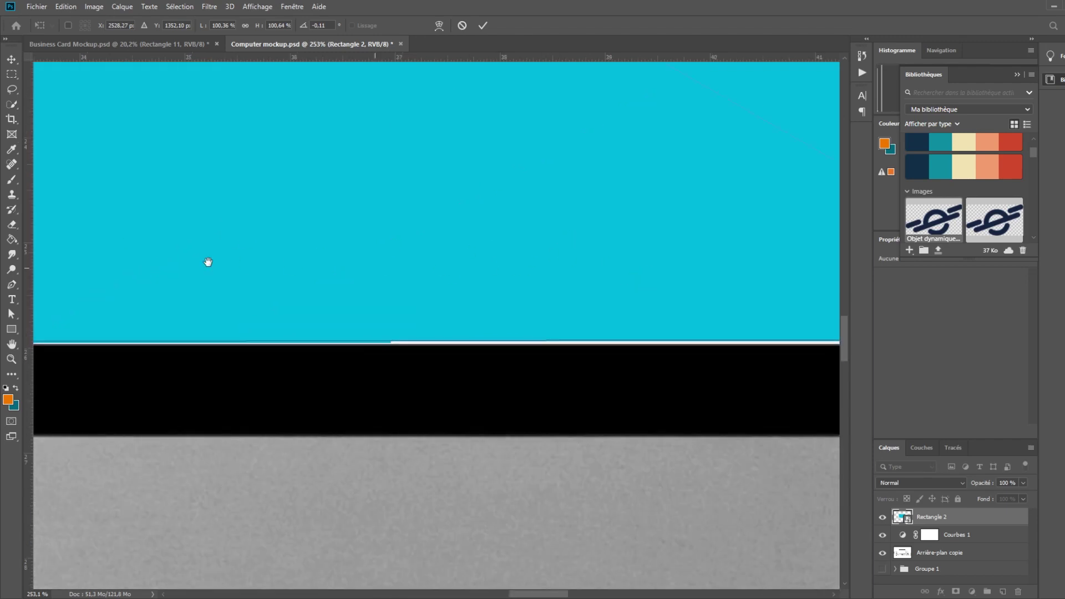
mouse_move(671, 269)
left_mouse_down()
mouse_move(424, 280)
mouse_move(437, 285)
left_mouse_up()
mouse_move(469, 337)
left_mouse_down()
mouse_move(475, 217)
mouse_move(511, 302)
left_mouse_up()
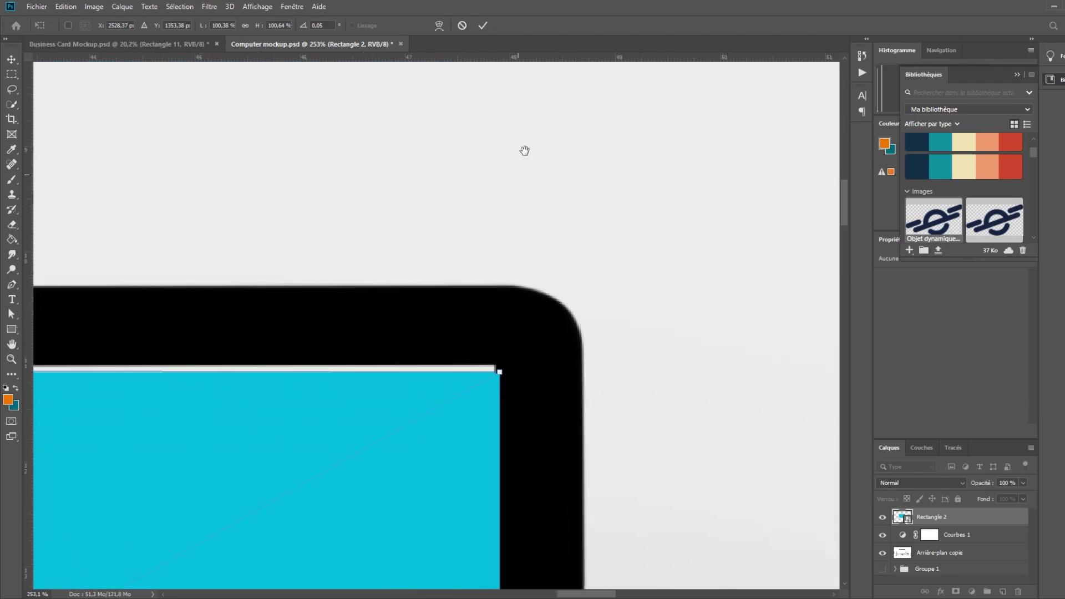
left_click_drag(501, 367, 498, 361)
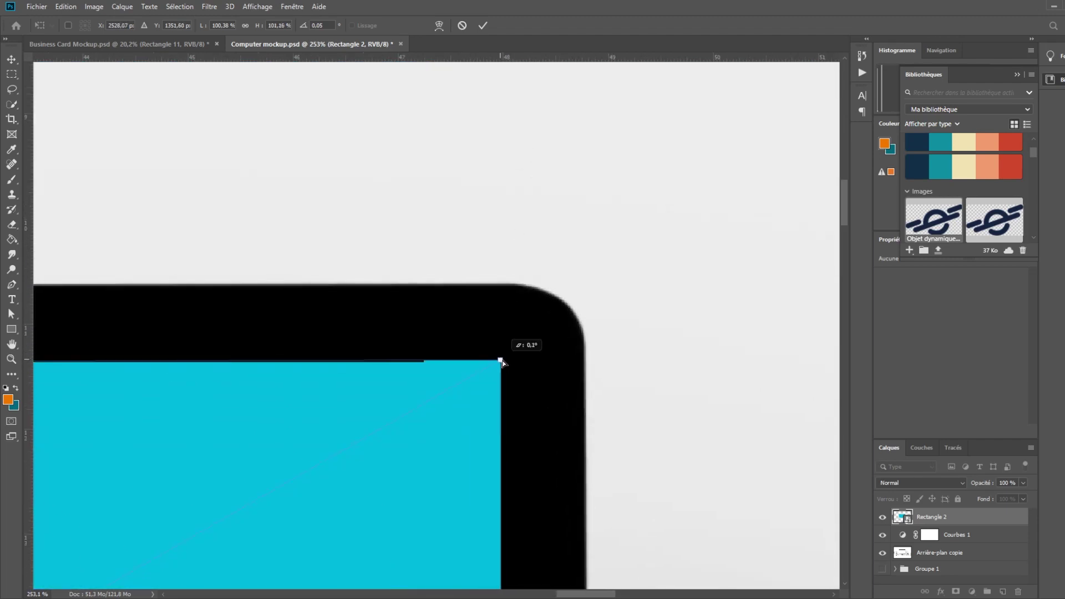
left_click_drag(359, 361, 550, 311)
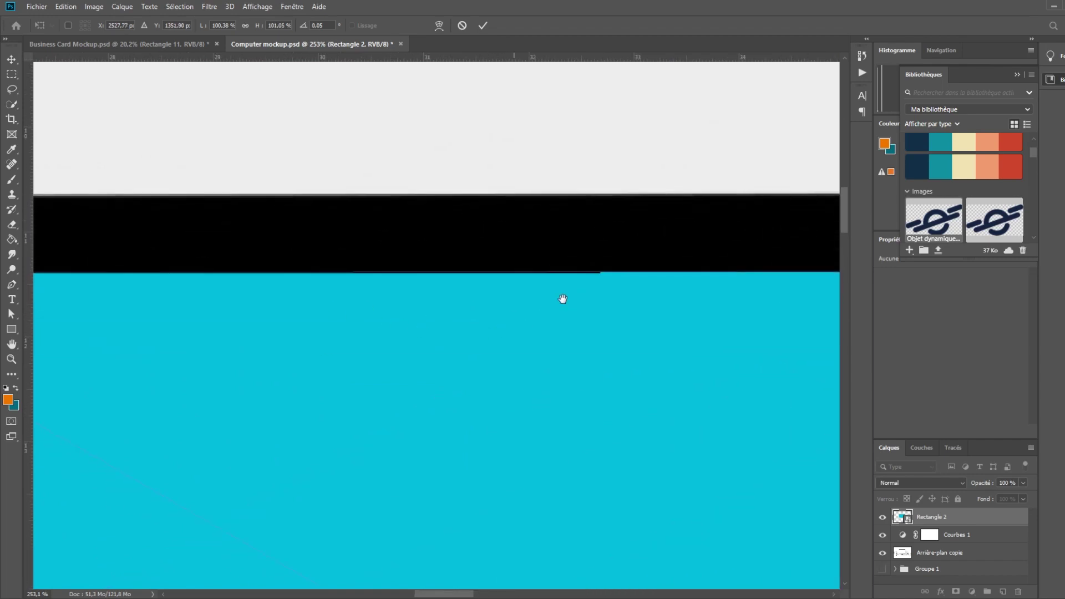
scroll(561, 297, "left", 10)
scroll(398, 307, "down", 8)
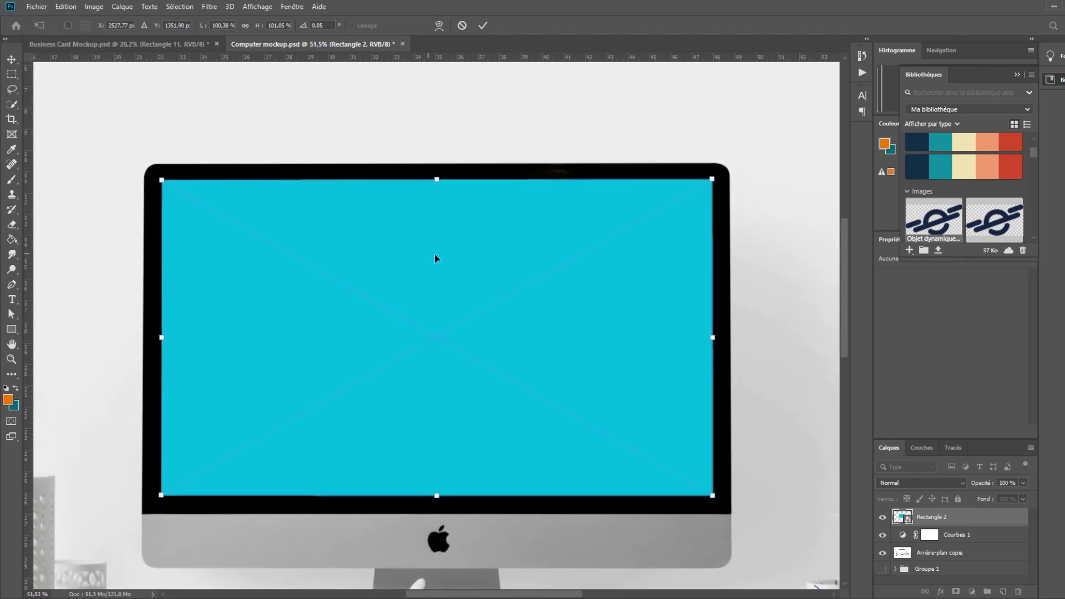
key("Return")
- Add an Ombre interne to Rectangle 2 at 35% opacity, 20 px distance and 10 px size
left_click_drag(532, 330, 533, 292)
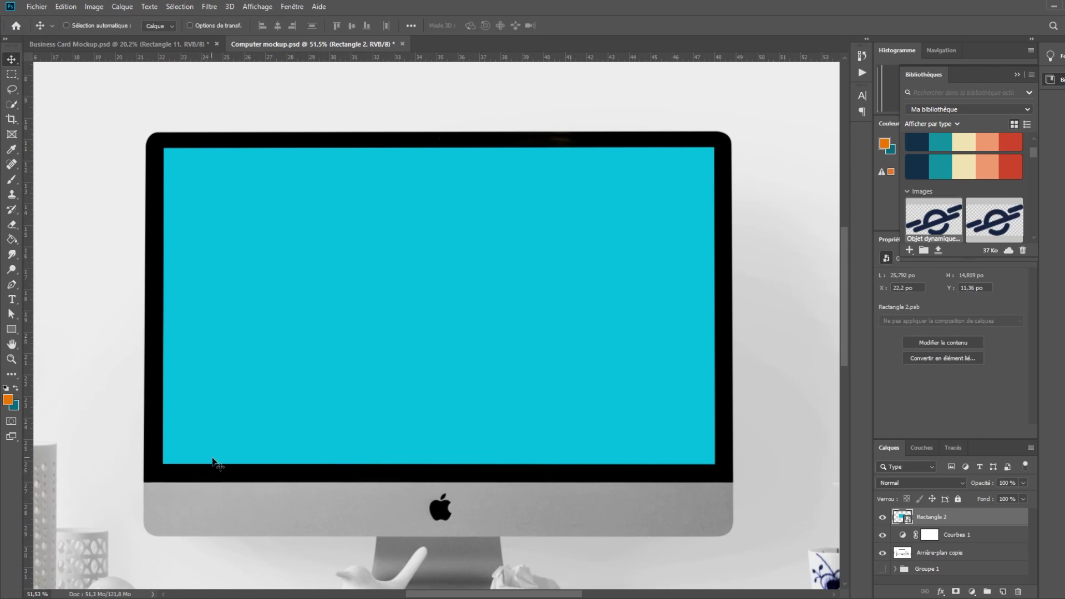
double_click(1015, 519)
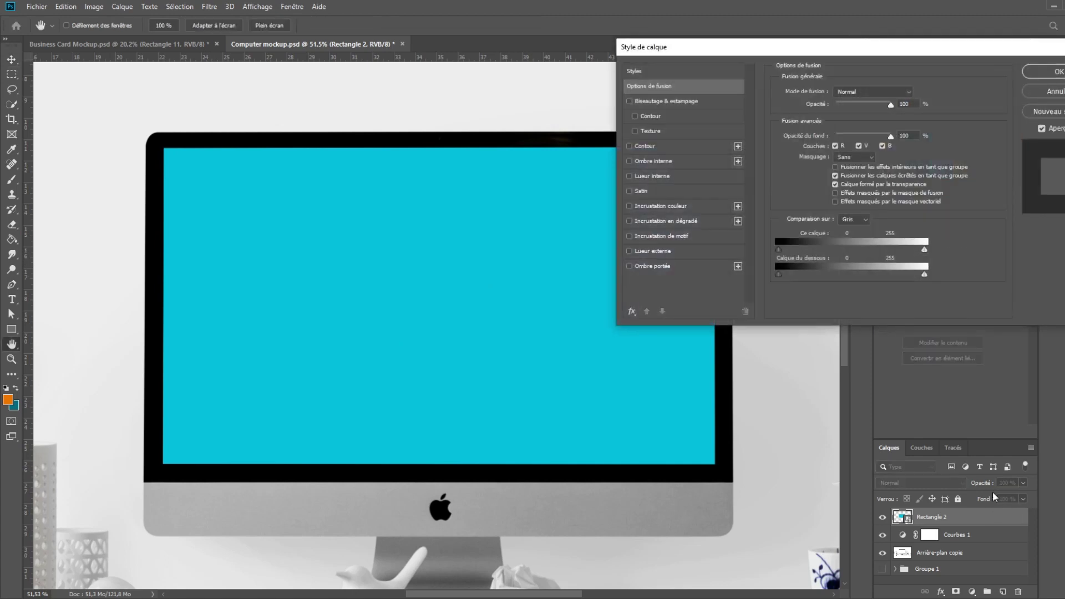
left_click(650, 161)
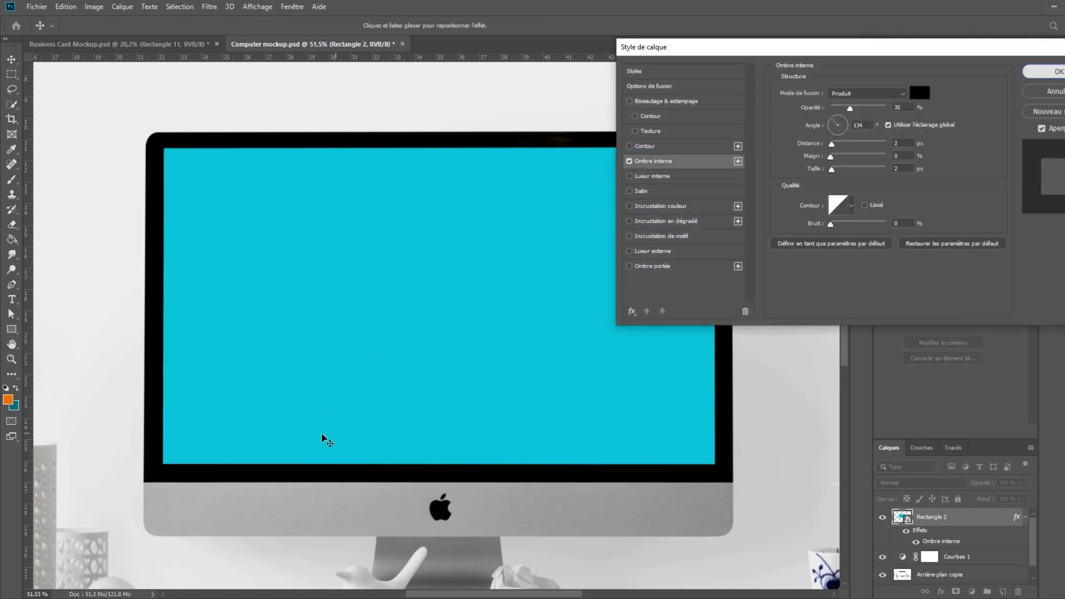
key("Return")
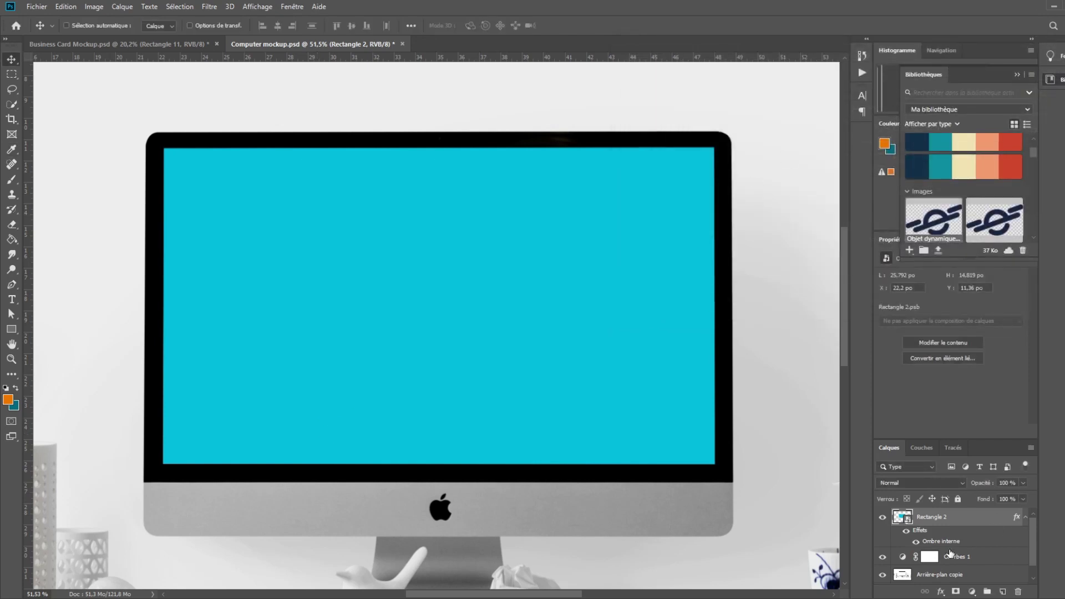
double_click(952, 544)
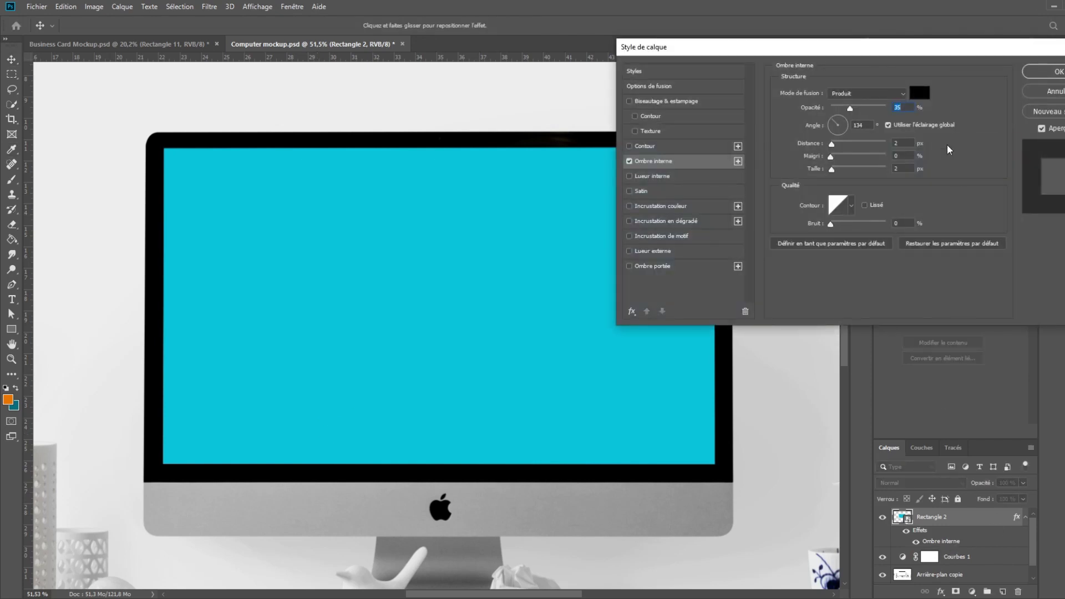
left_click_drag(832, 146, 847, 153)
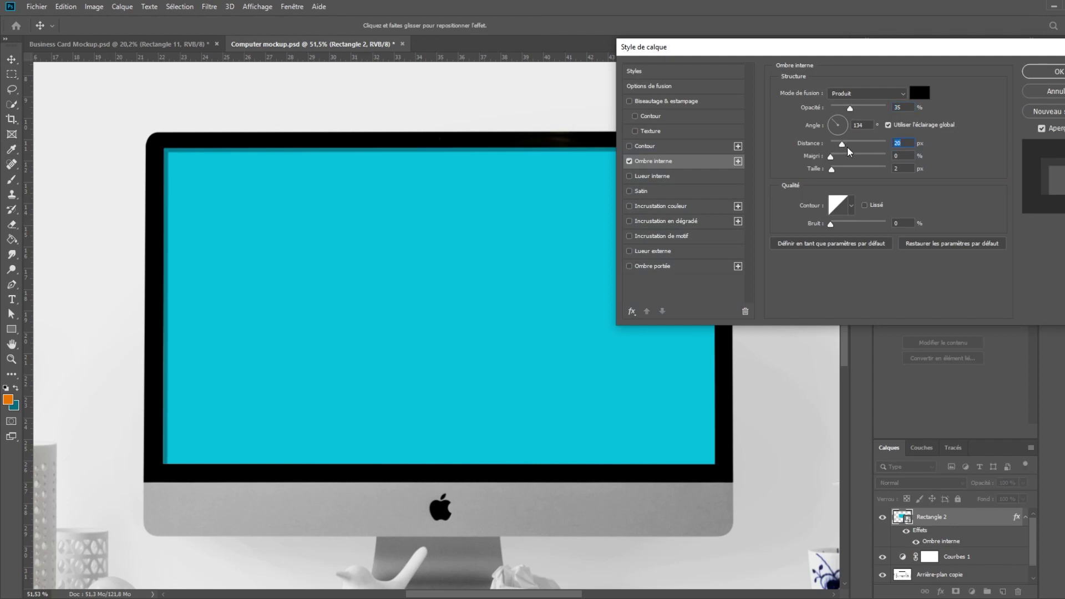
left_click_drag(831, 169, 835, 173)
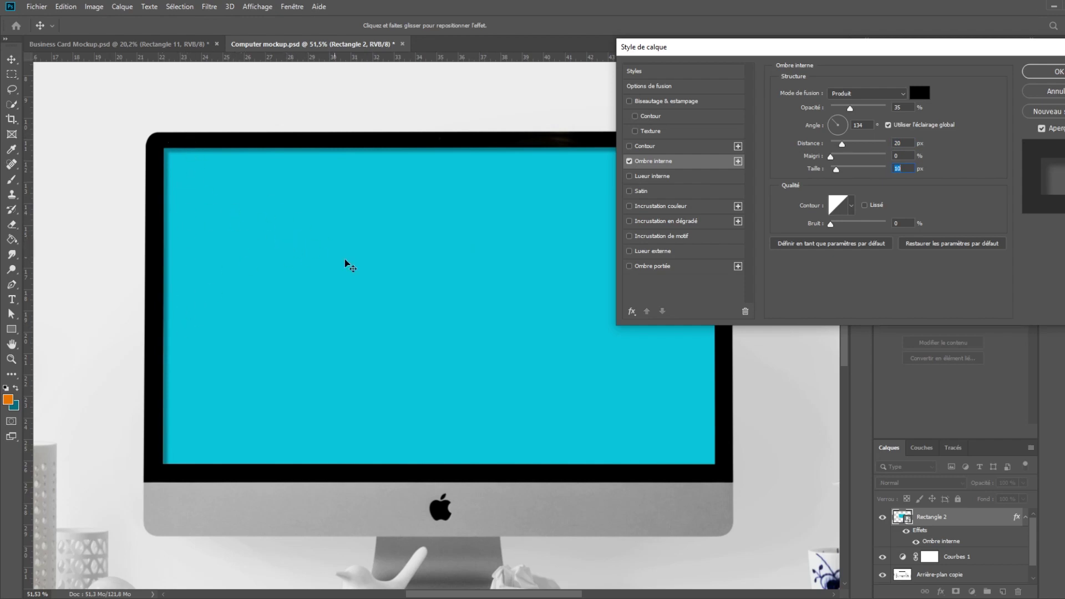
key("Return")
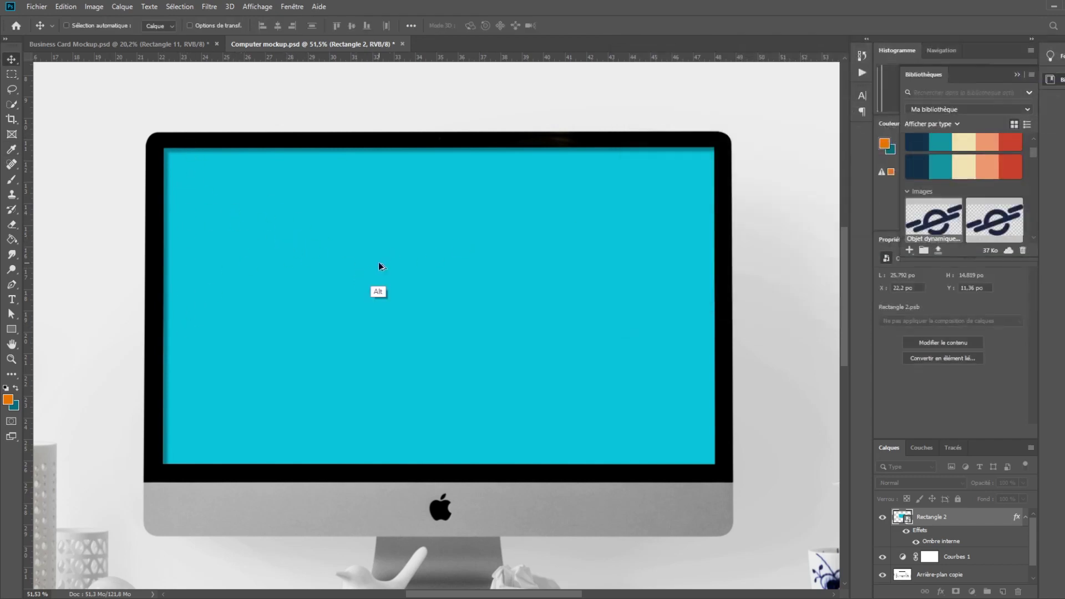
scroll(377, 261, "up", 3, "alt")
scroll(377, 264, "down", 3, "alt")
scroll(388, 211, "down", 2, "alt")
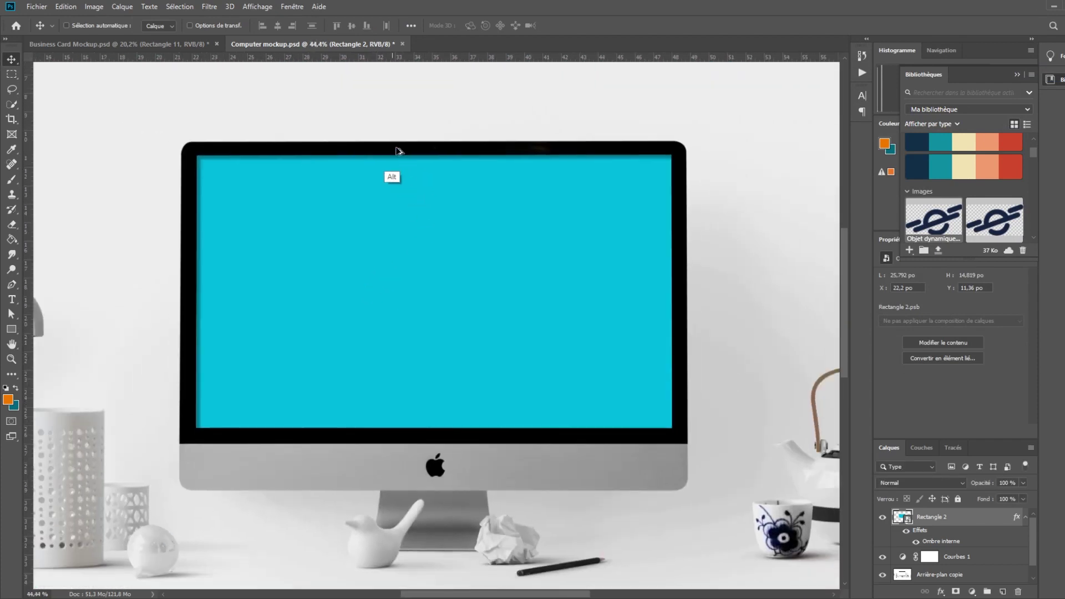
scroll(377, 183, "down", 1, "alt")
scroll(355, 211, "down", 1, "alt")
scroll(357, 216, "down", 1, "alt")
scroll(361, 217, "up", 1, "alt")
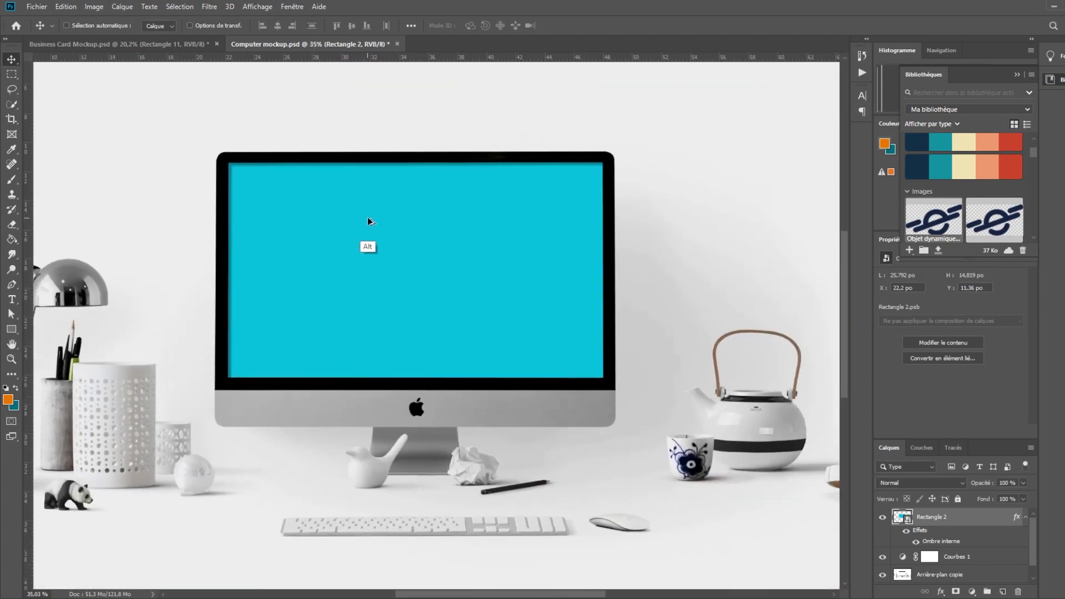
scroll(363, 221, "up", 1, "alt")
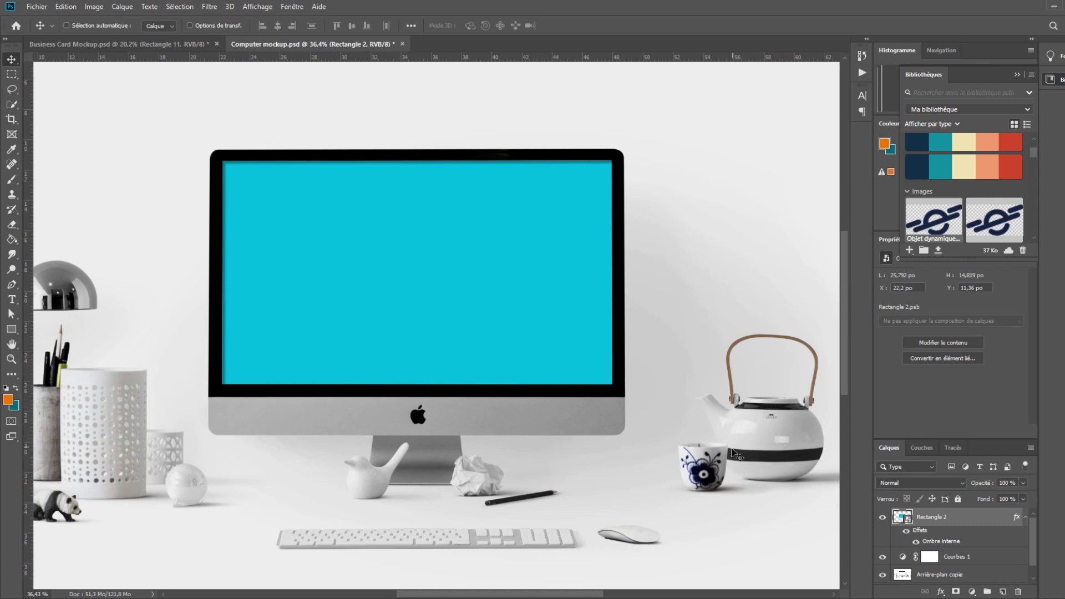
scroll(759, 443, "right", 3)
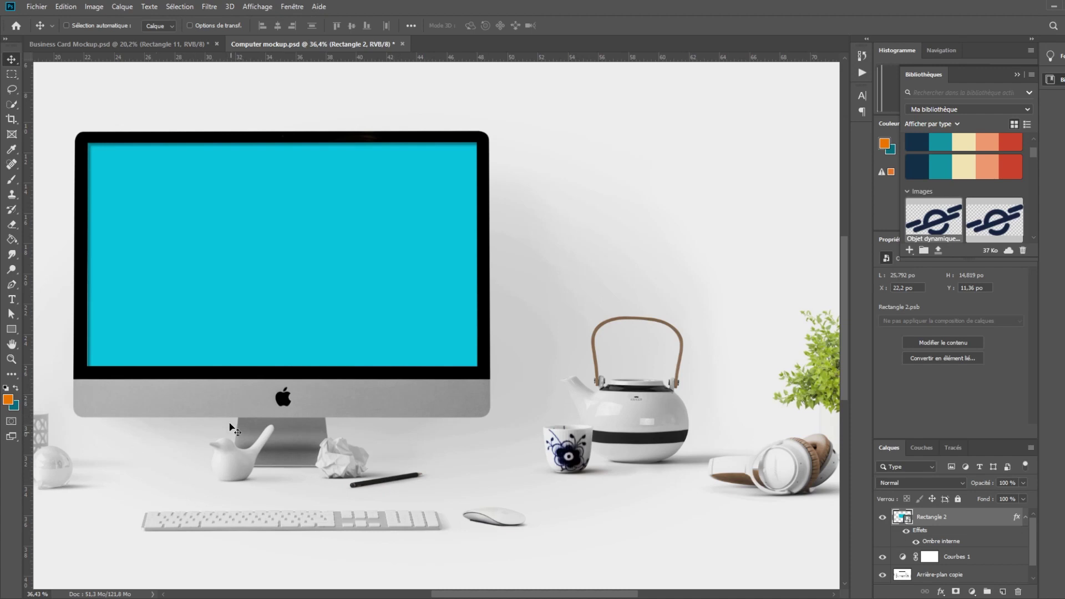
scroll(332, 371, "up", 3)
scroll(388, 369, "left", 5)
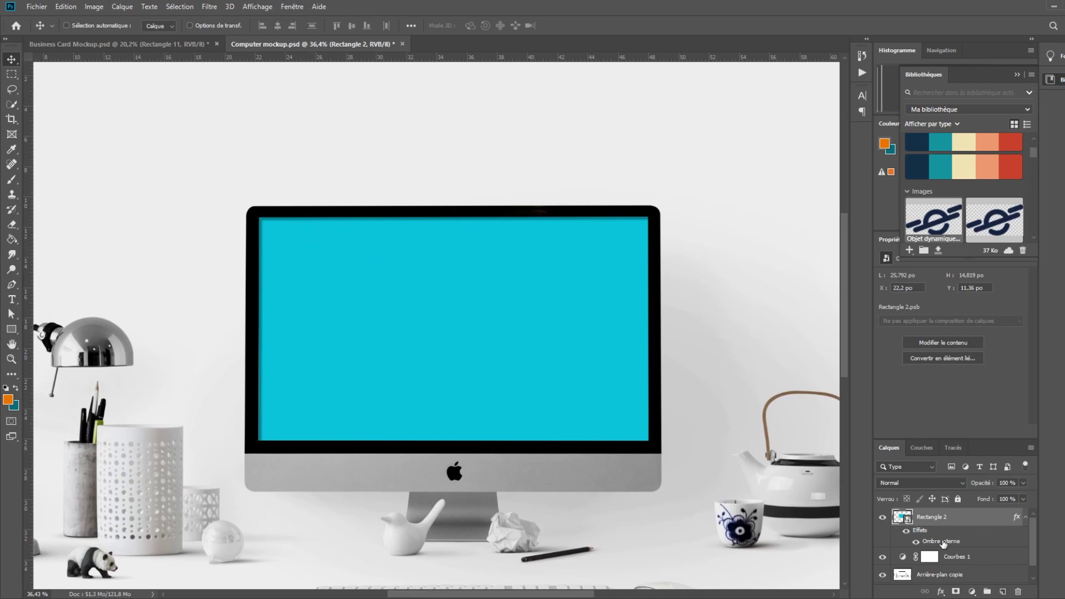
double_click(942, 541)
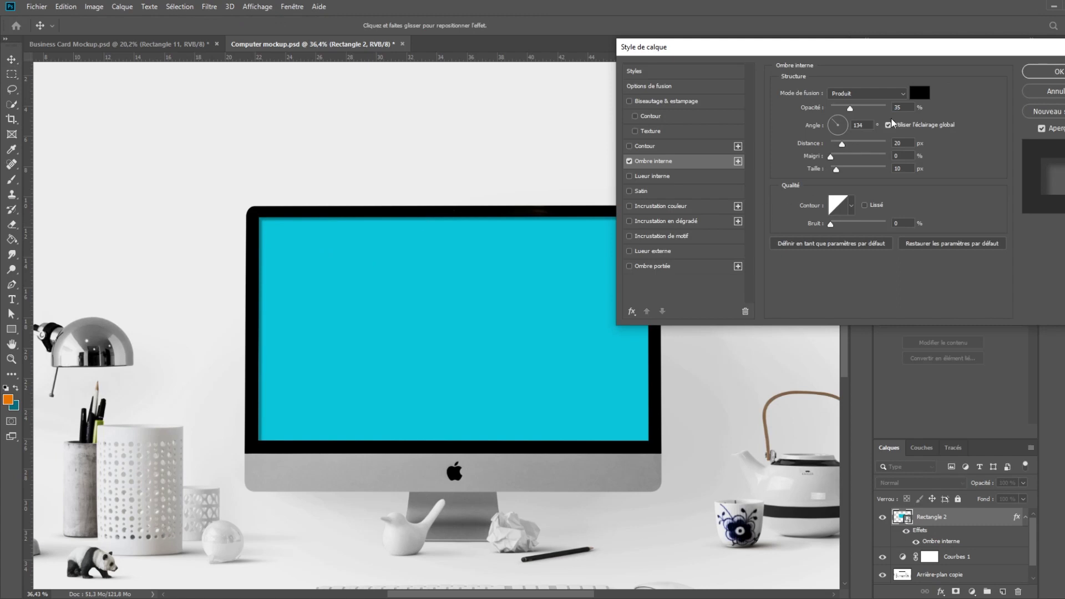
- Reduce Rectangle 2's Ombre interne to 4 px distance and 5 px size
left_click(835, 144)
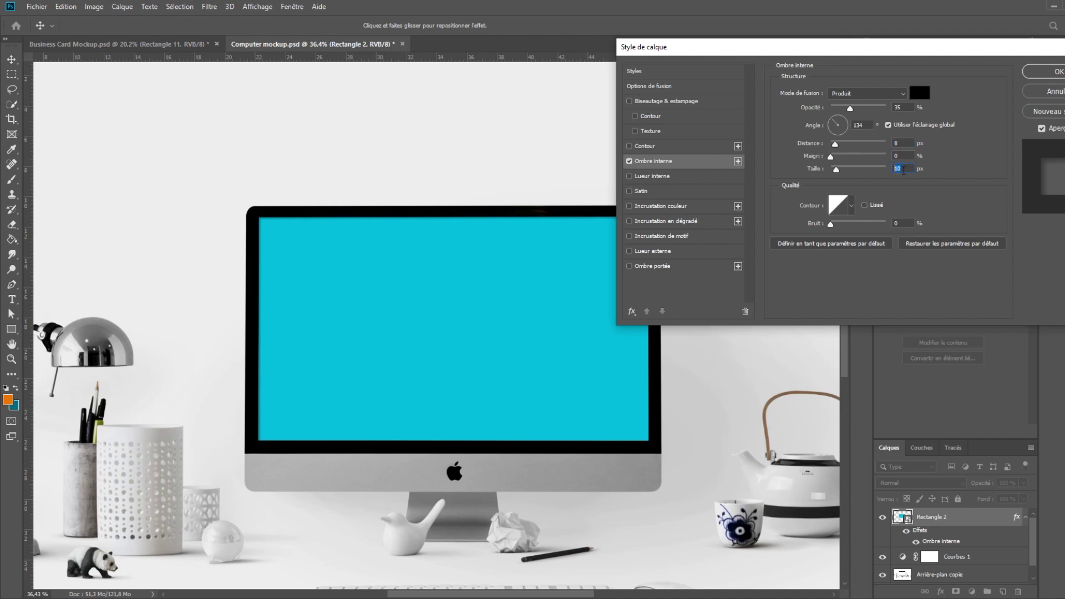
type("5")
type("4")
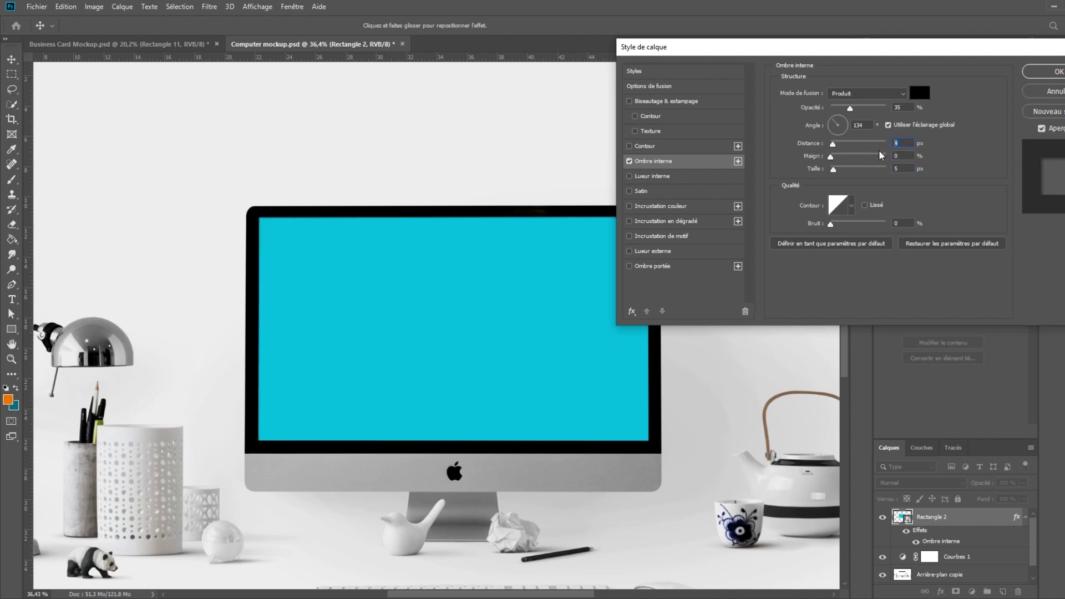
key("Return")
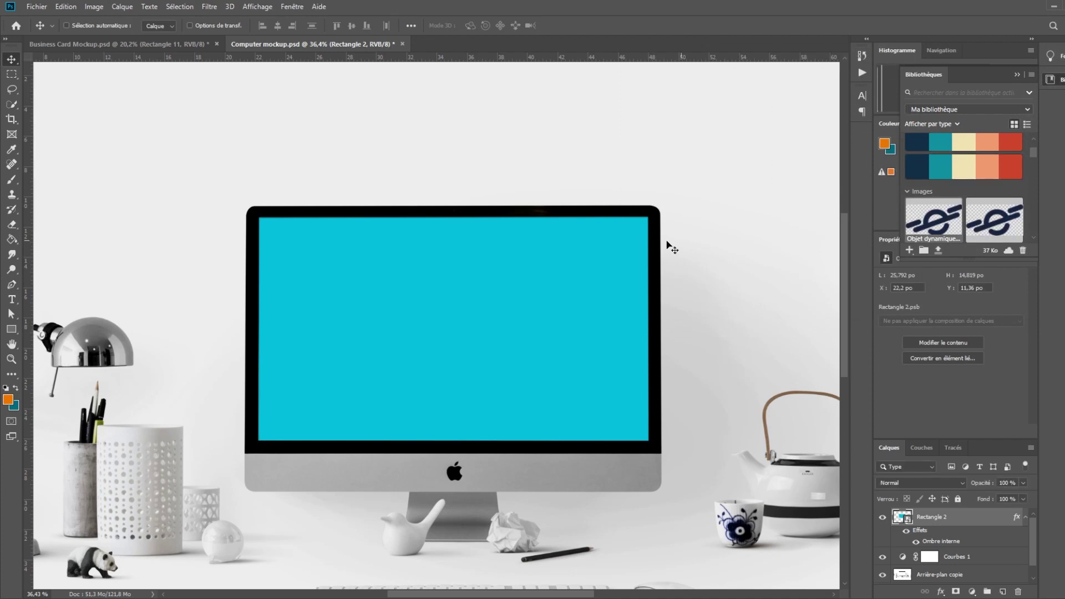
- Inspect the screen corner, recentre the desk scene, and select the Pen tool in Forme mode
scroll(278, 205, "up", 2)
scroll(280, 209, "up", 2)
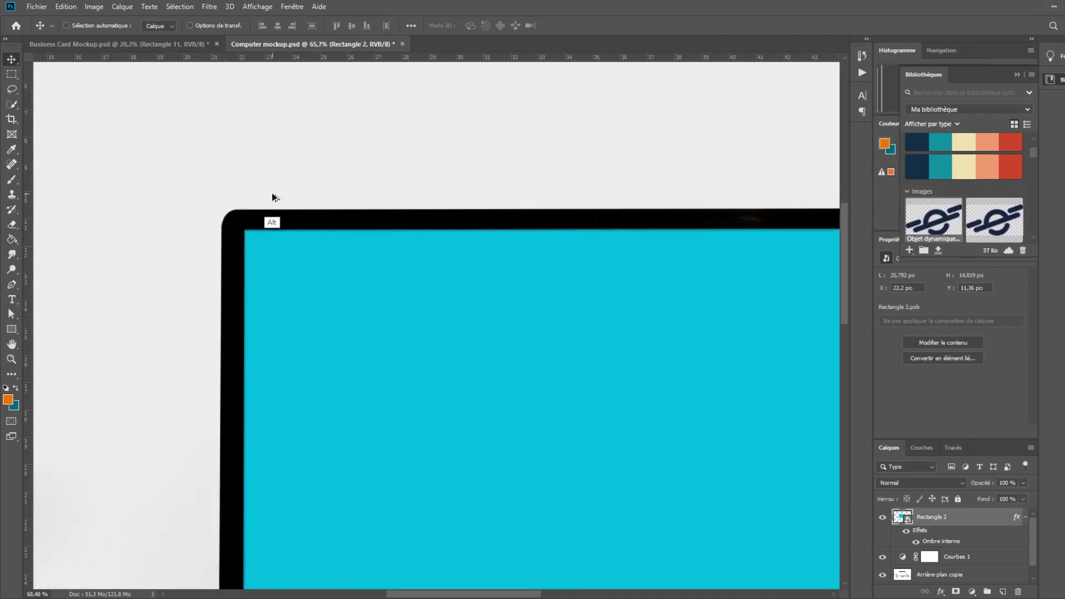
scroll(272, 192, "up", 2)
scroll(344, 264, "down", 2)
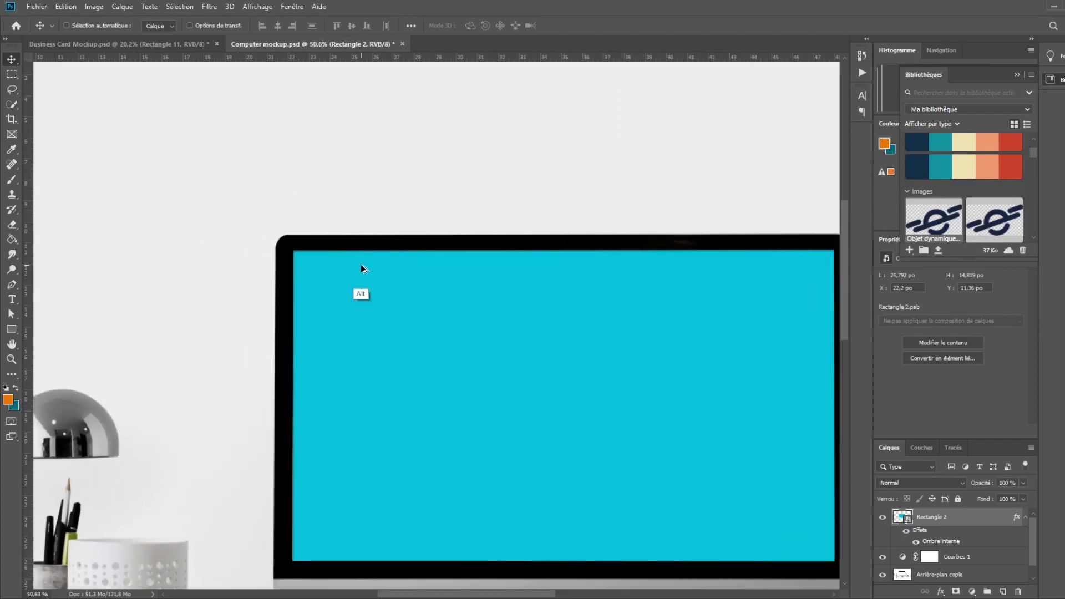
scroll(360, 264, "down", 3)
scroll(350, 263, "down", 2)
scroll(355, 265, "down", 1)
mouse_move(444, 301)
left_mouse_down()
mouse_move(459, 247)
mouse_move(473, 266)
left_mouse_up()
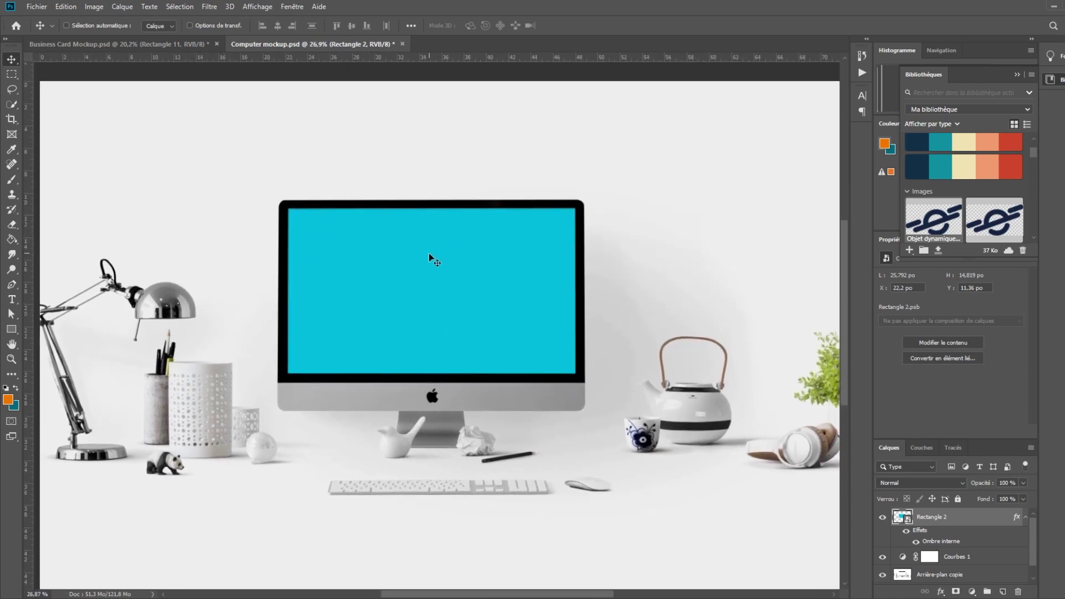
left_click(12, 286)
scroll(300, 220, "up", 1)
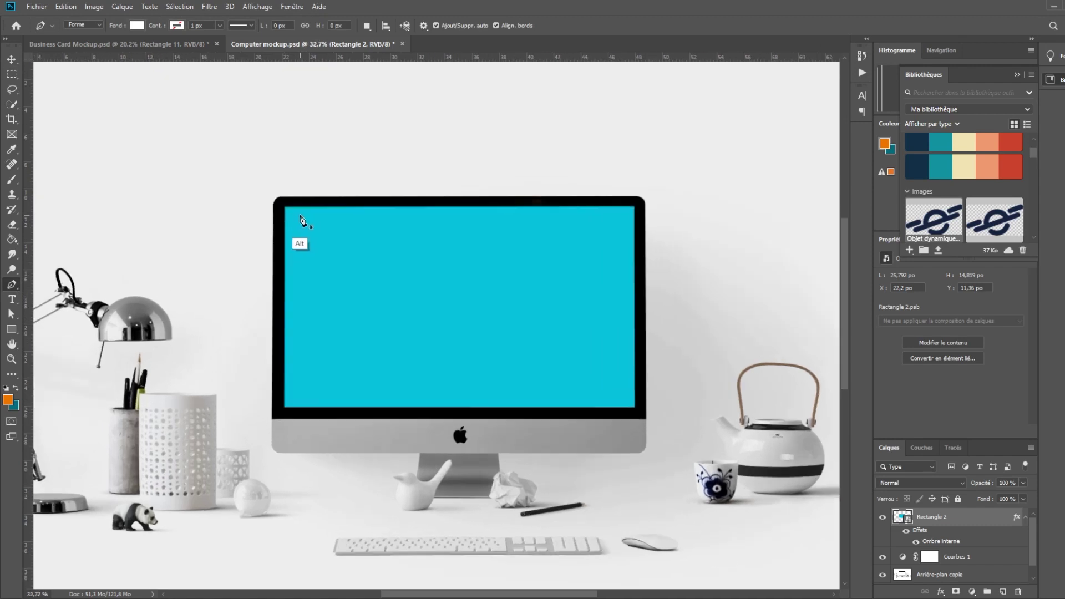
- Draw a closed triangle from the screen's top-left, bottom-left and a top-edge point
scroll(300, 220, "up", 1)
left_click(279, 204)
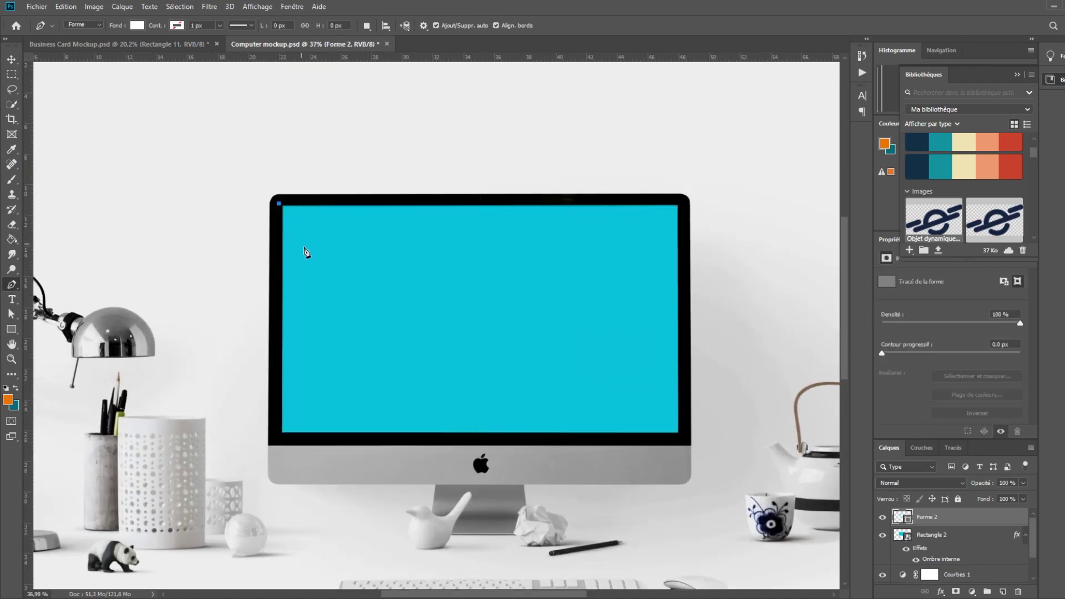
left_click(278, 438)
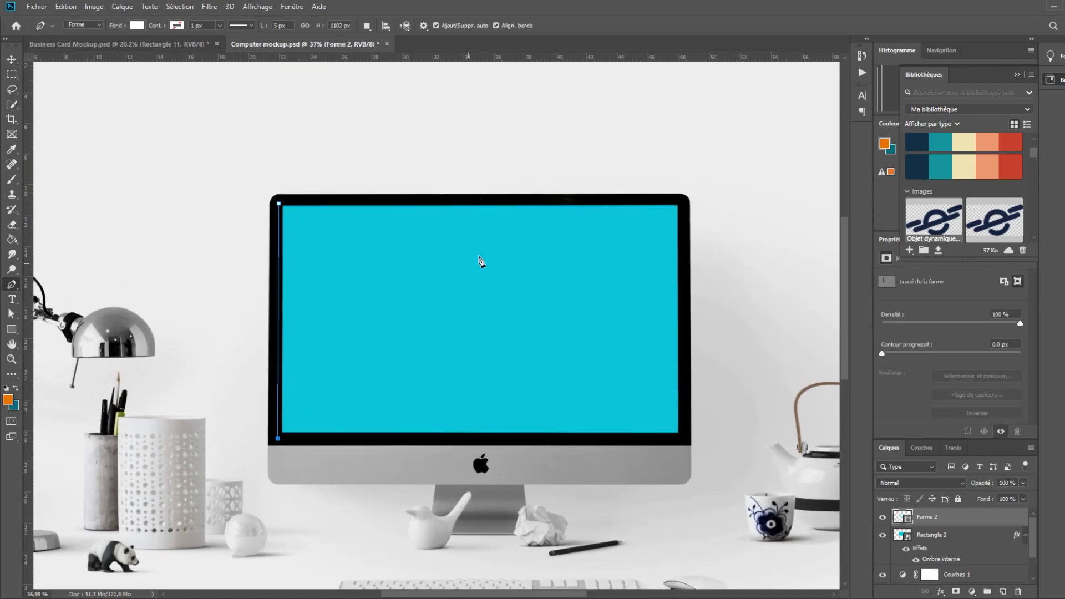
left_click(467, 201)
left_click(279, 203)
- Slide the triangle's top-right point along the top edge and seat the top-left point in the corner
key("a")
mouse_move(500, 178)
left_mouse_down()
mouse_move(458, 218)
mouse_move(468, 203)
left_mouse_up()
left_click(10, 314)
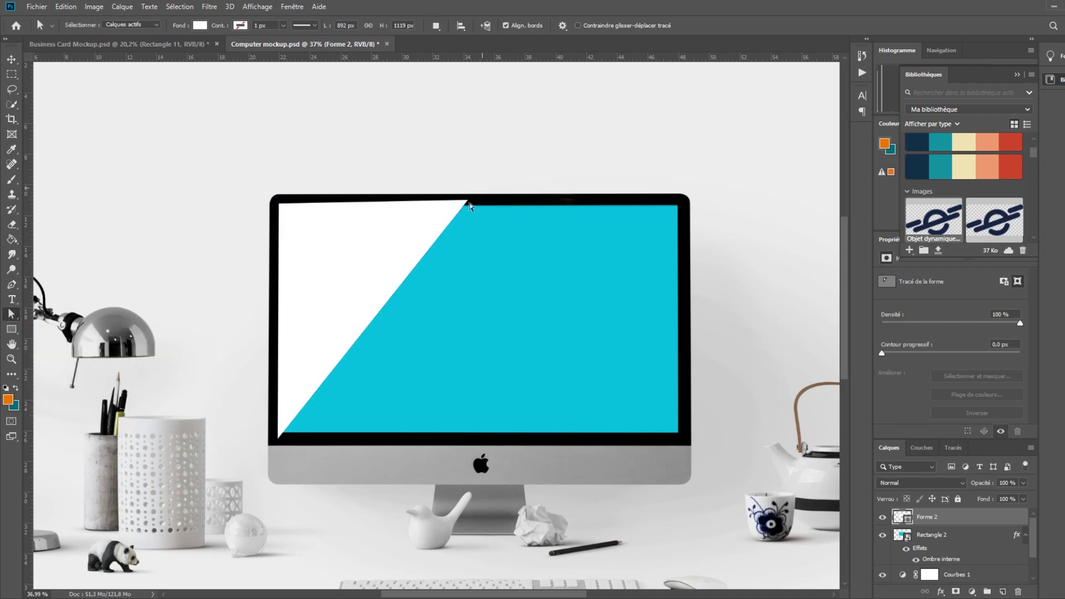
mouse_move(471, 199)
left_mouse_down()
mouse_move(442, 244)
mouse_move(460, 212)
left_mouse_up()
key("v")
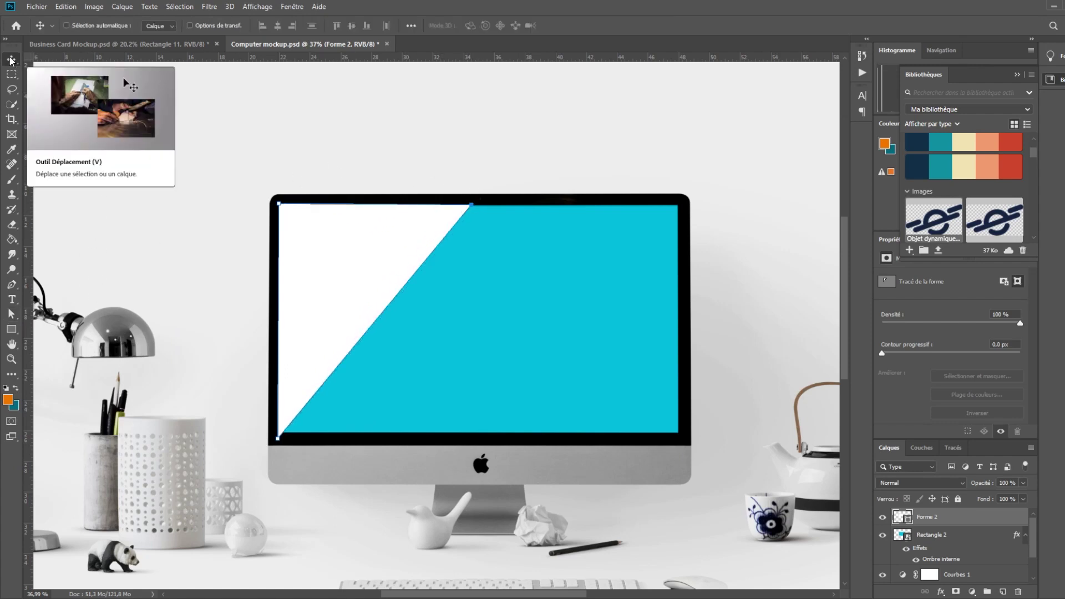
mouse_move(386, 235)
left_mouse_down()
mouse_move(451, 236)
mouse_move(392, 244)
left_mouse_up()
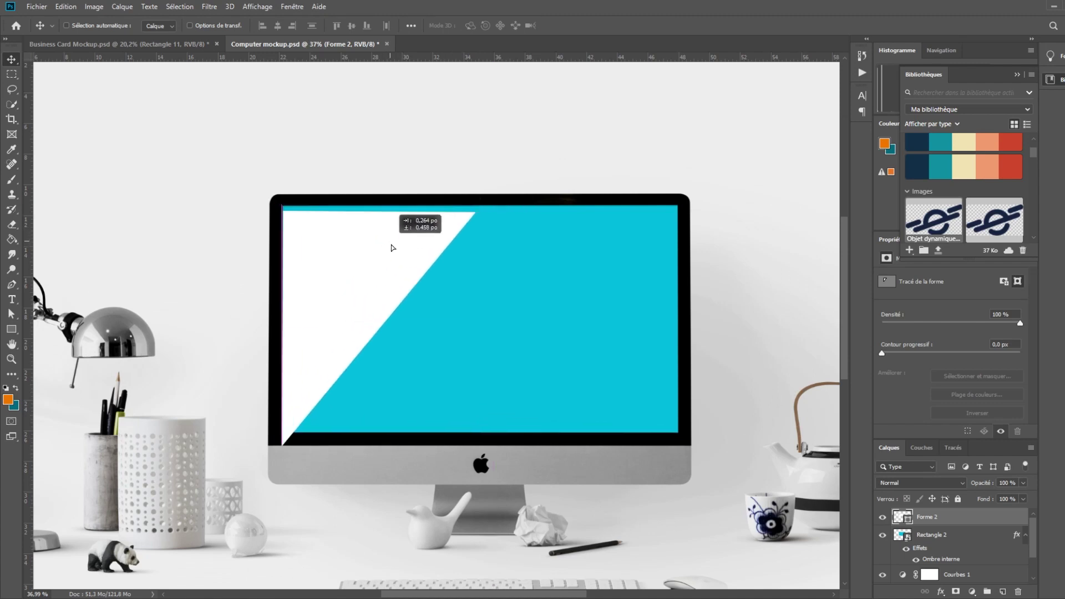
key("a")
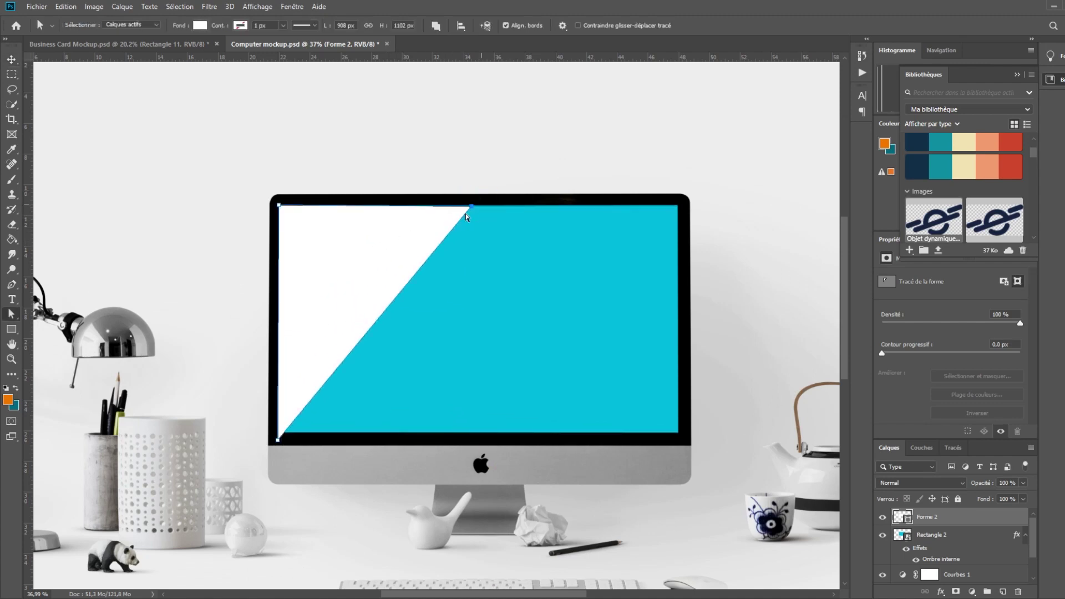
left_click_drag(472, 207, 487, 203)
left_click_drag(488, 203, 488, 204)
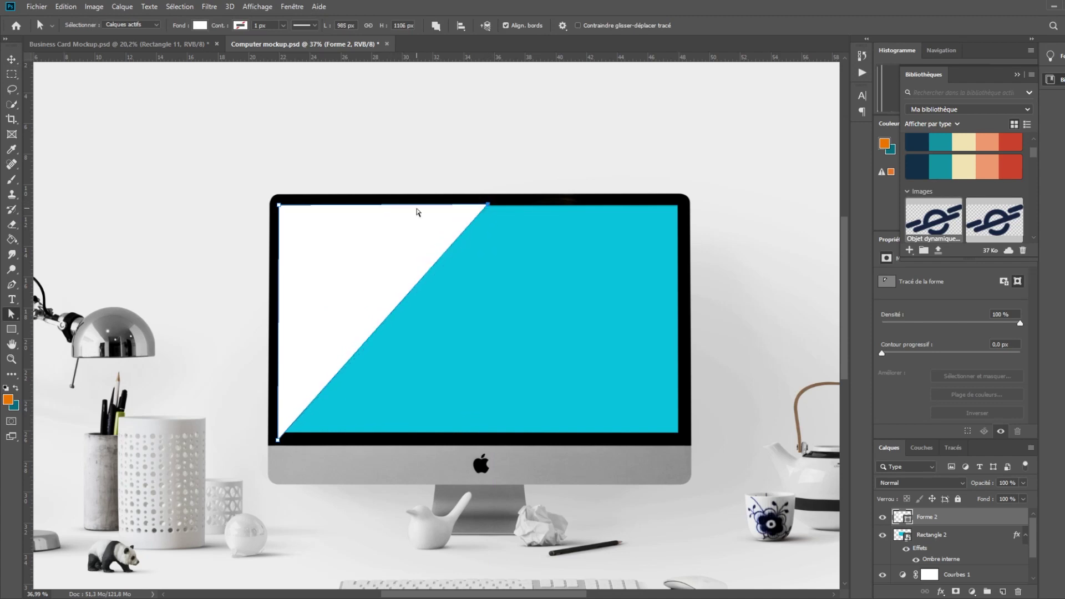
left_click_drag(277, 209, 279, 209)
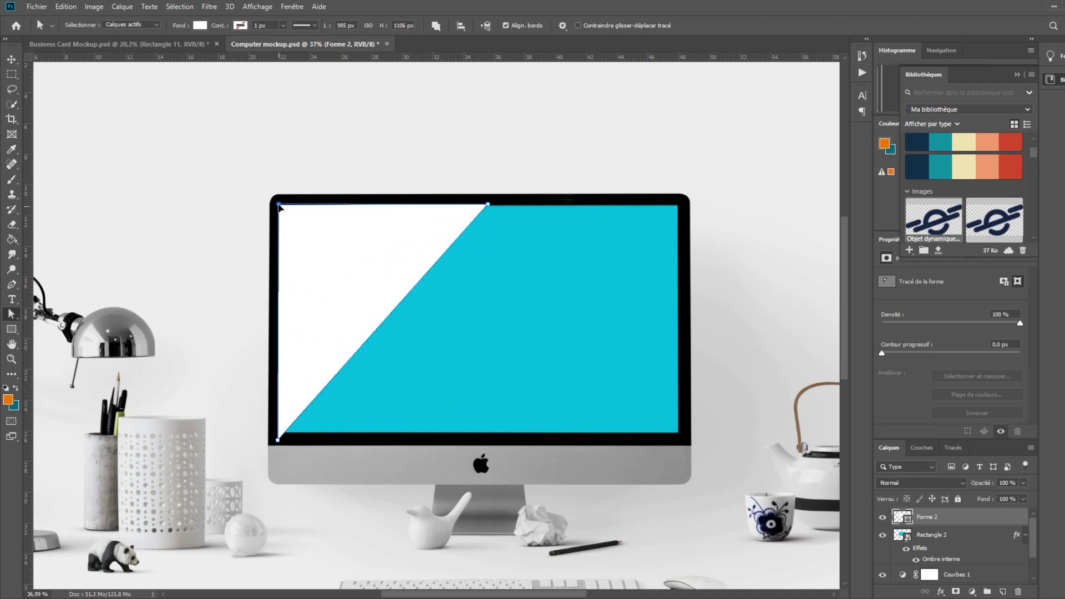
- Fine-tune the triangle's bottom-left point into the screen's bottom-left corner
left_click_drag(279, 441, 280, 432)
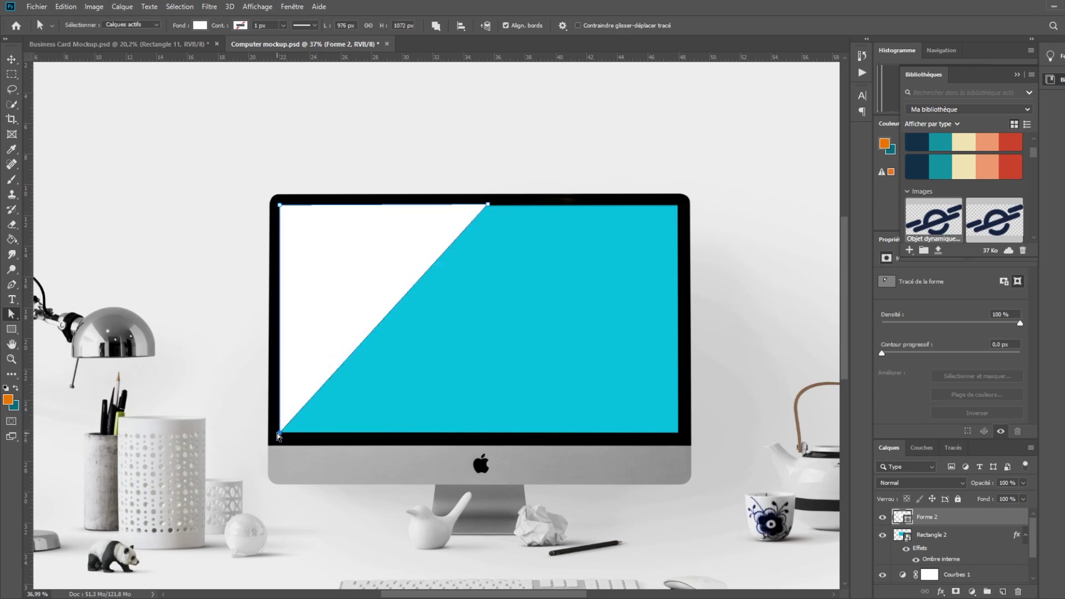
right_click(279, 436)
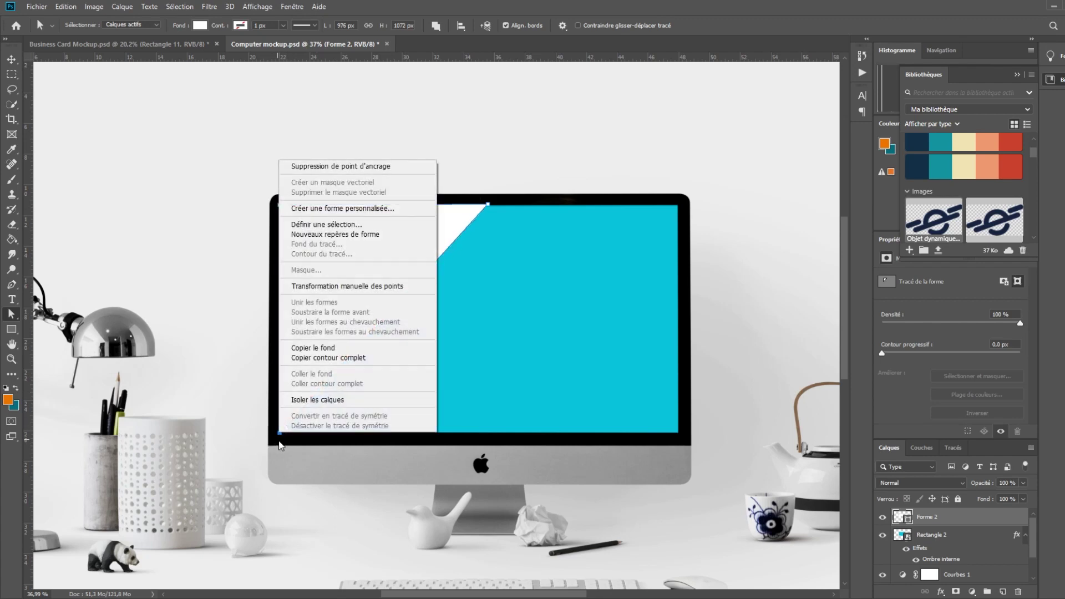
left_click(280, 444)
left_click_drag(280, 433, 293, 434)
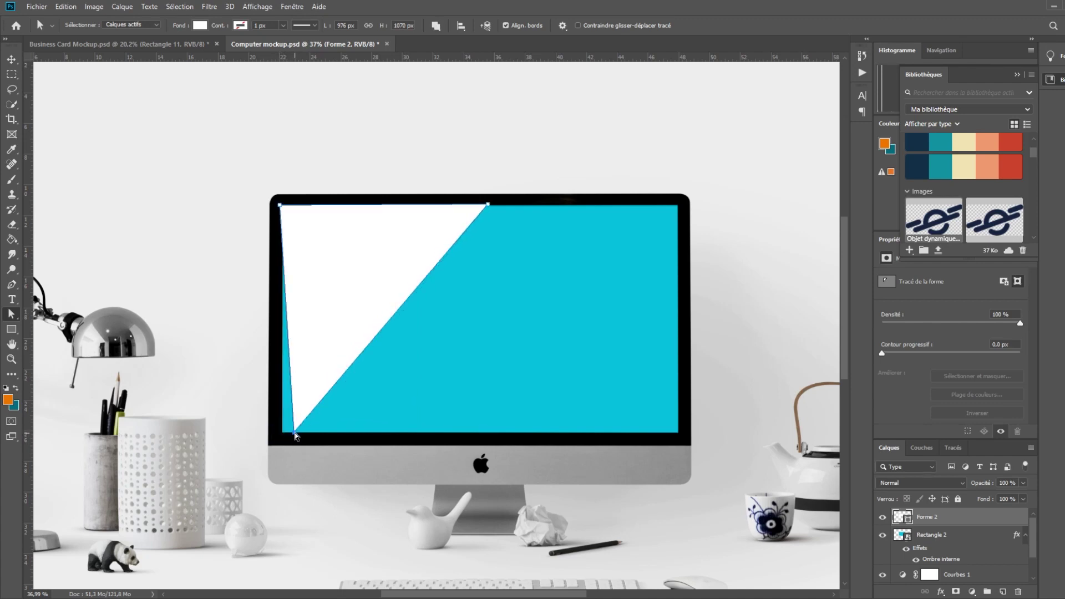
right_click(294, 434)
key("Escape")
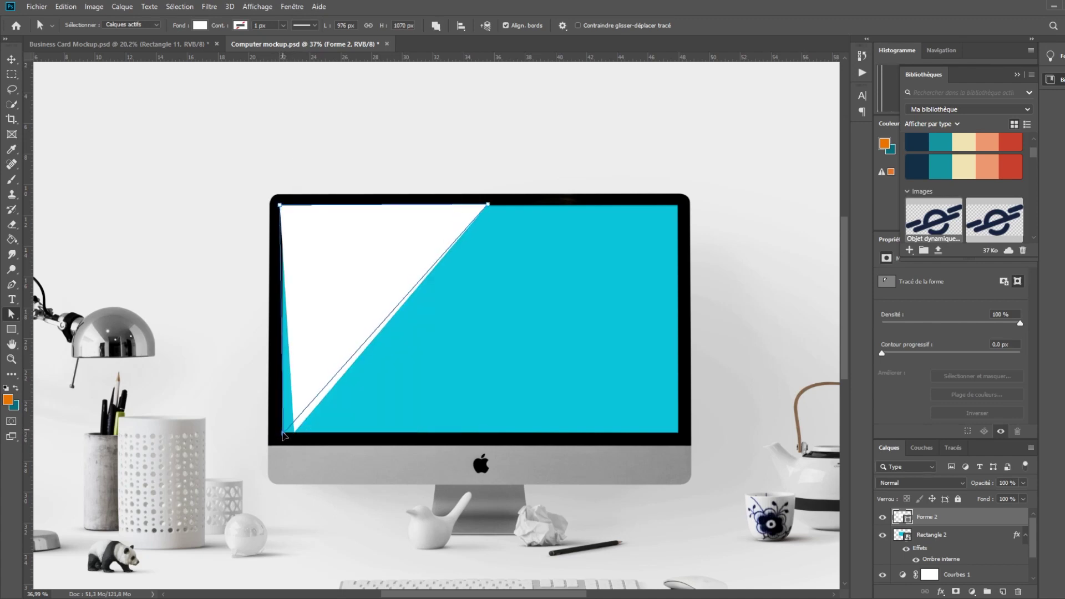
key("ctrl+z")
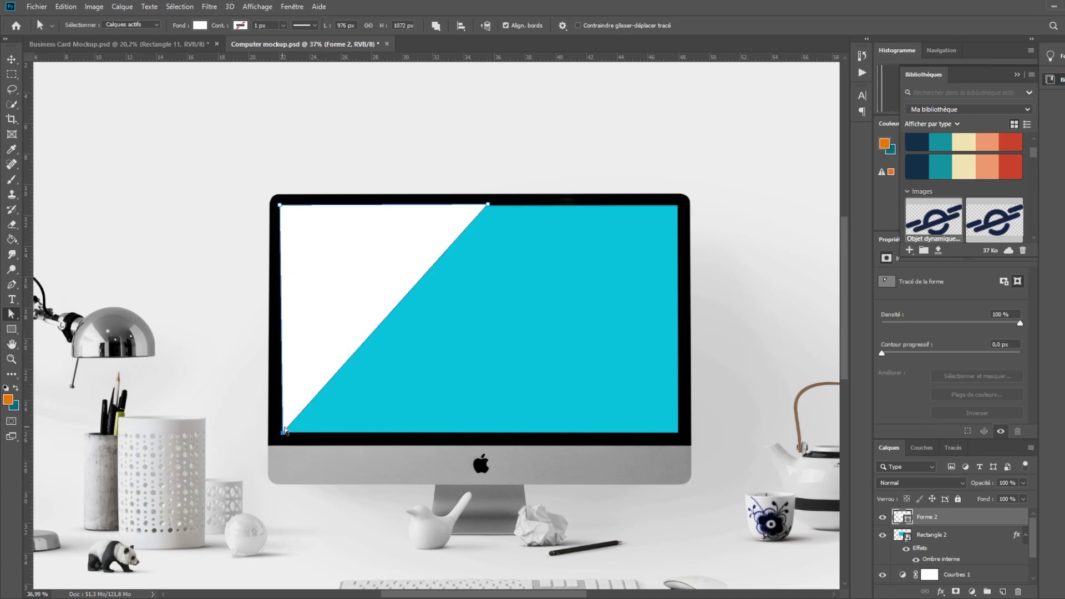
left_click_drag(283, 436, 283, 434)
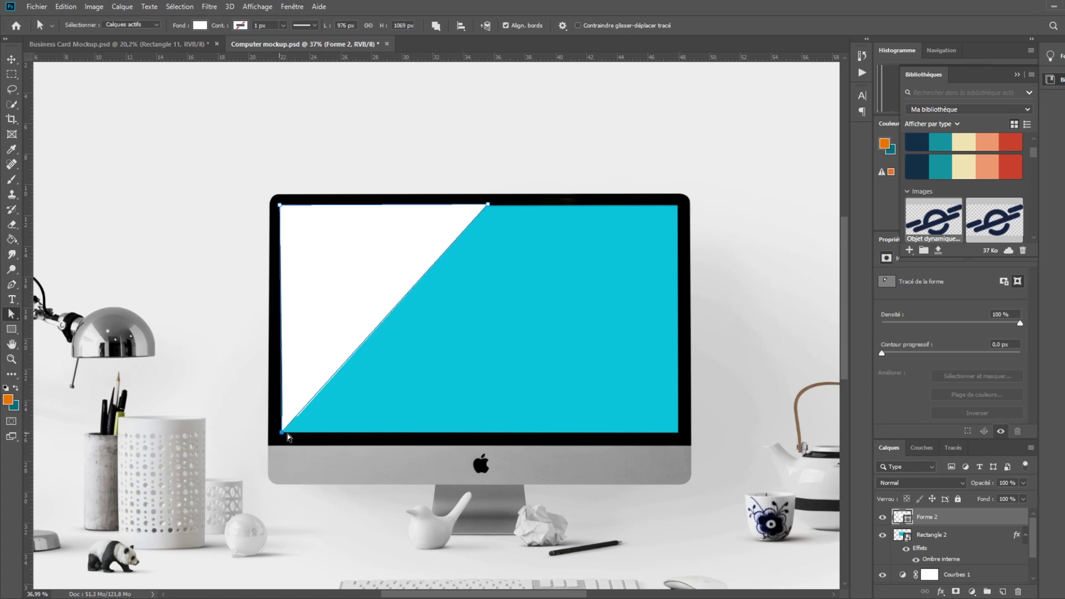
left_click(451, 390)
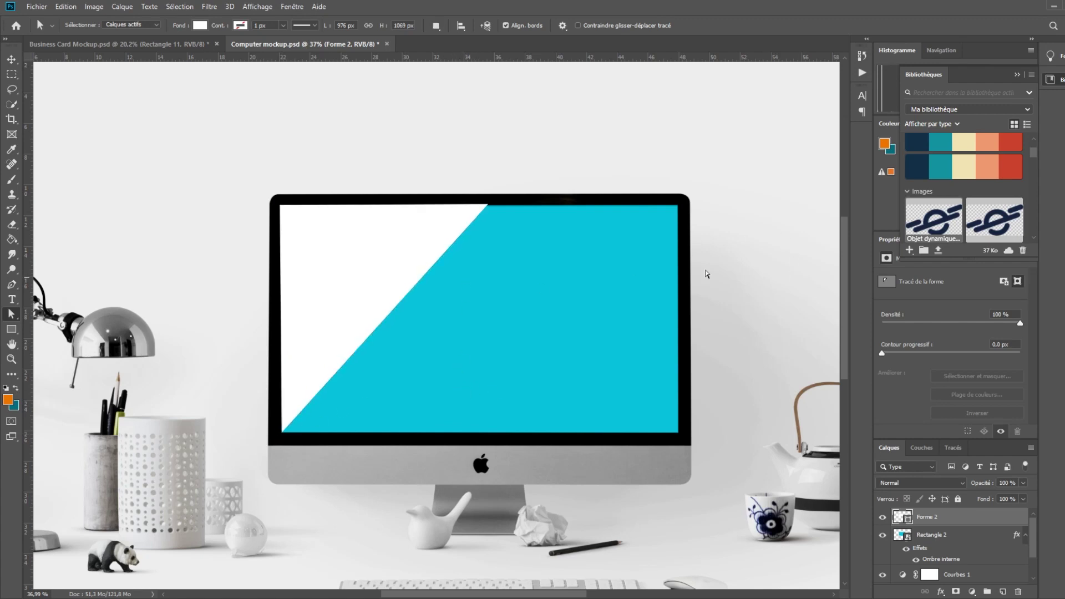
left_click(946, 485)
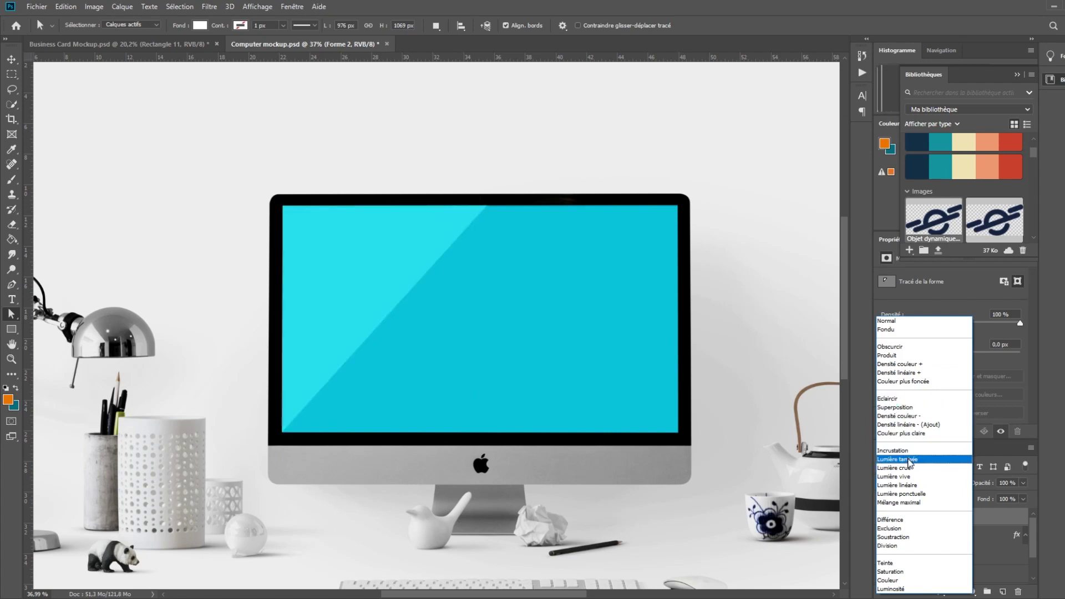
- Set Forme 2 to Lumière tamisée at 15% opacity and zoom out to the whole mockup
left_click(911, 459)
left_click(1023, 483)
left_click(1012, 482)
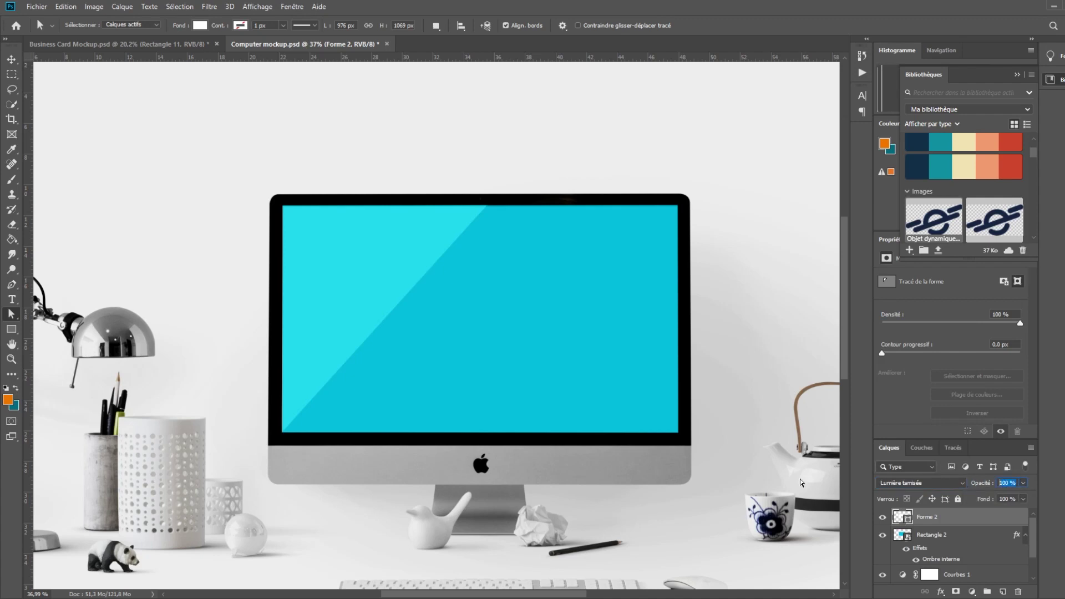
type("25")
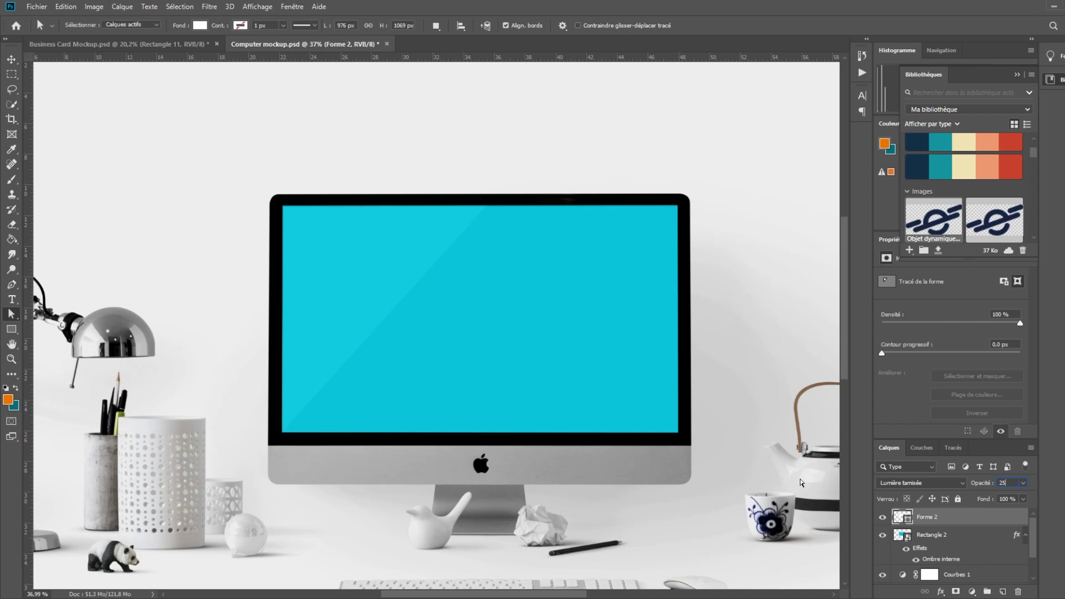
key("BackSpace")
key("BackSpace")
type("15")
key("ctrl+0")
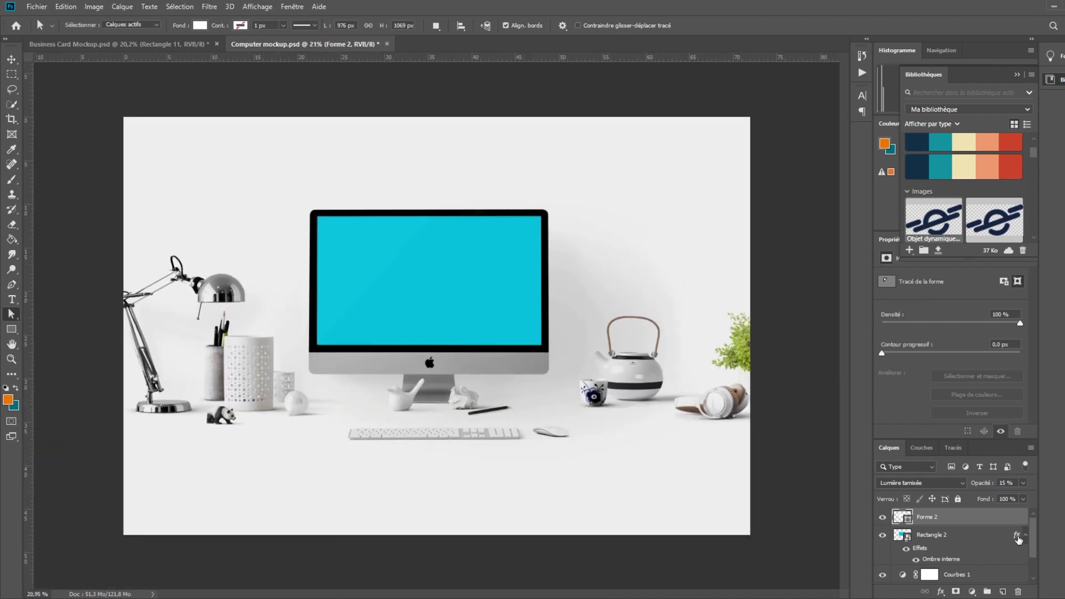
- Select the Rectangle 2 layer and open its smart object as Rectangle 2.psb
left_click(1025, 535)
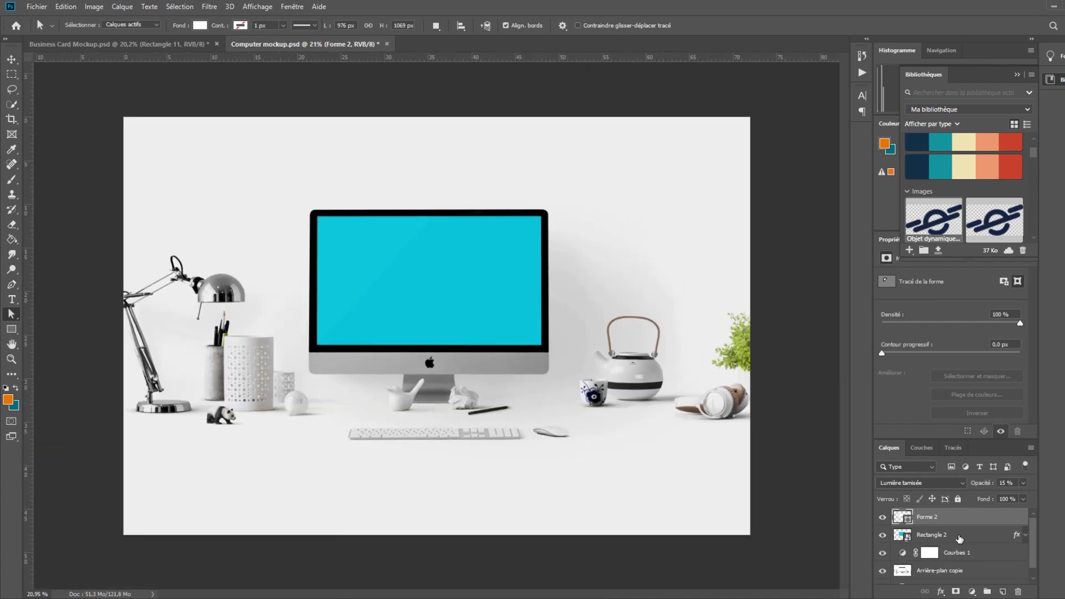
left_click(896, 536)
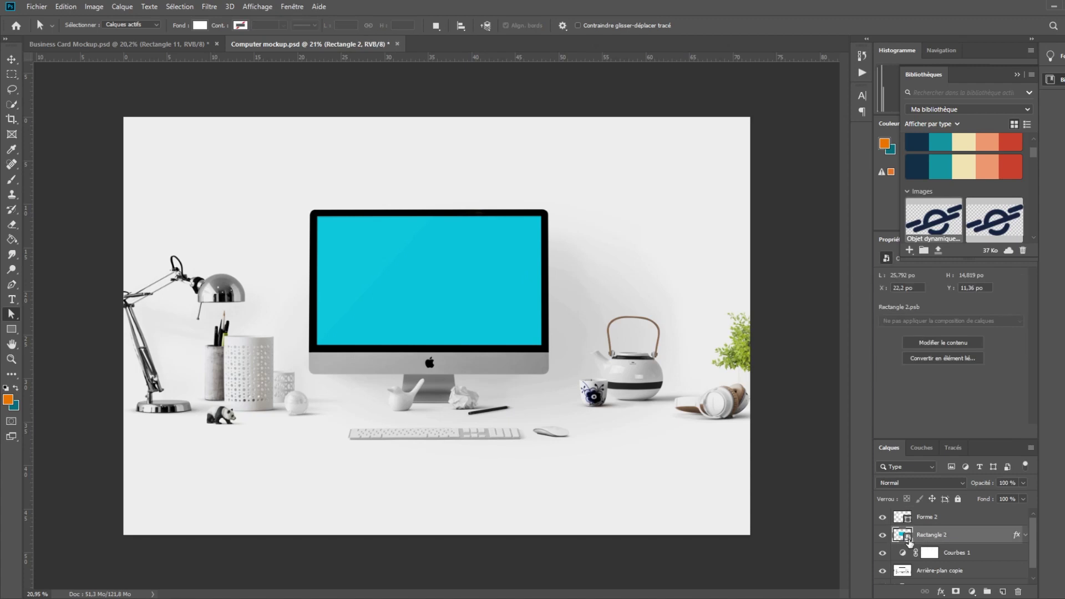
double_click(902, 536)
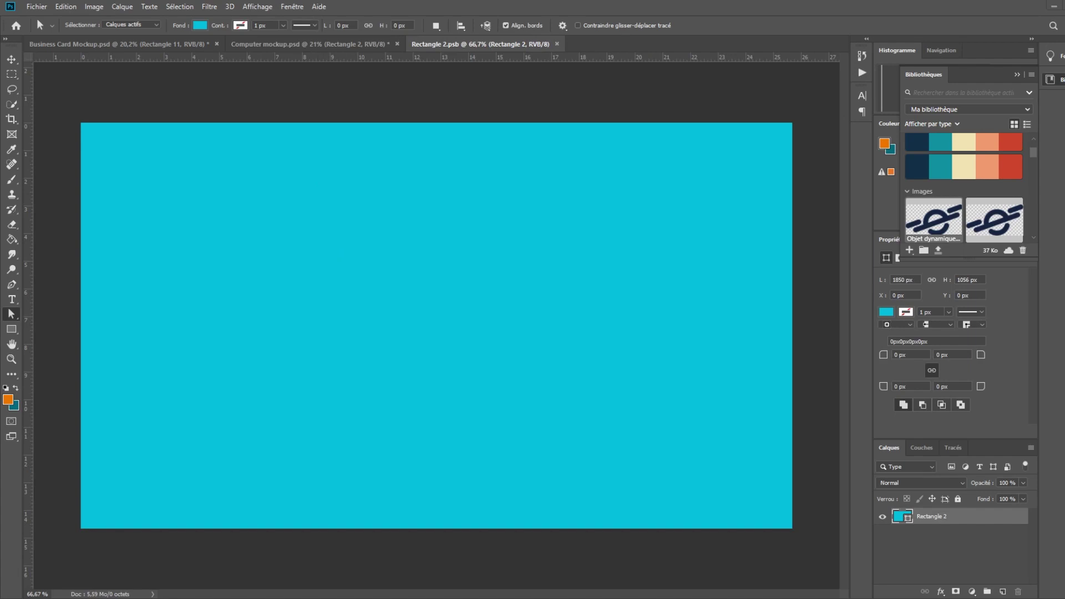
- Paste the e-drone tech logo as an Objet dynamique and scale it up around its centre
key("ctrl+v")
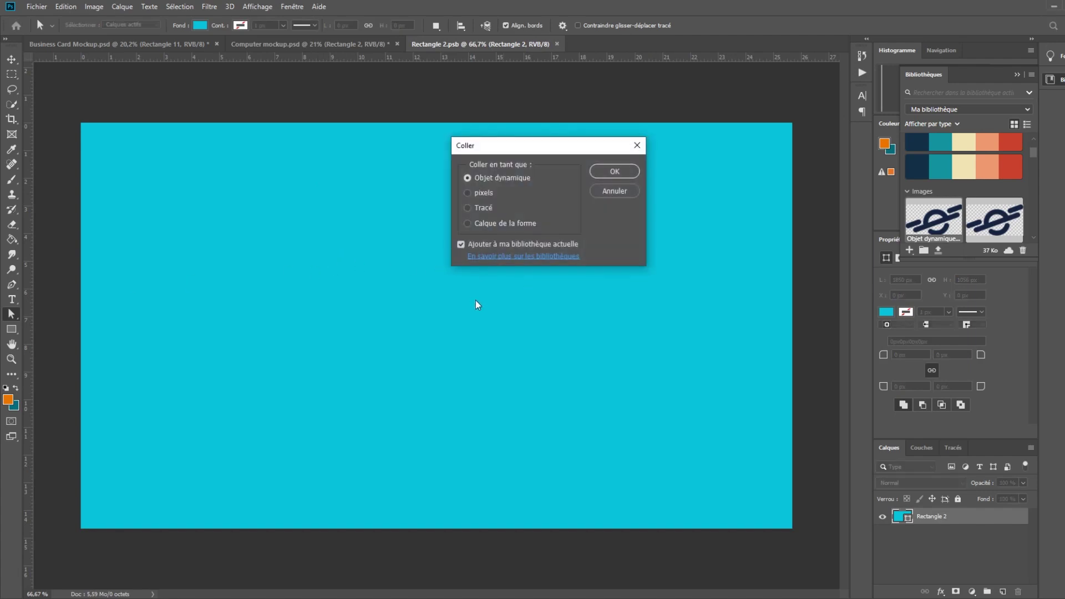
left_click(614, 172)
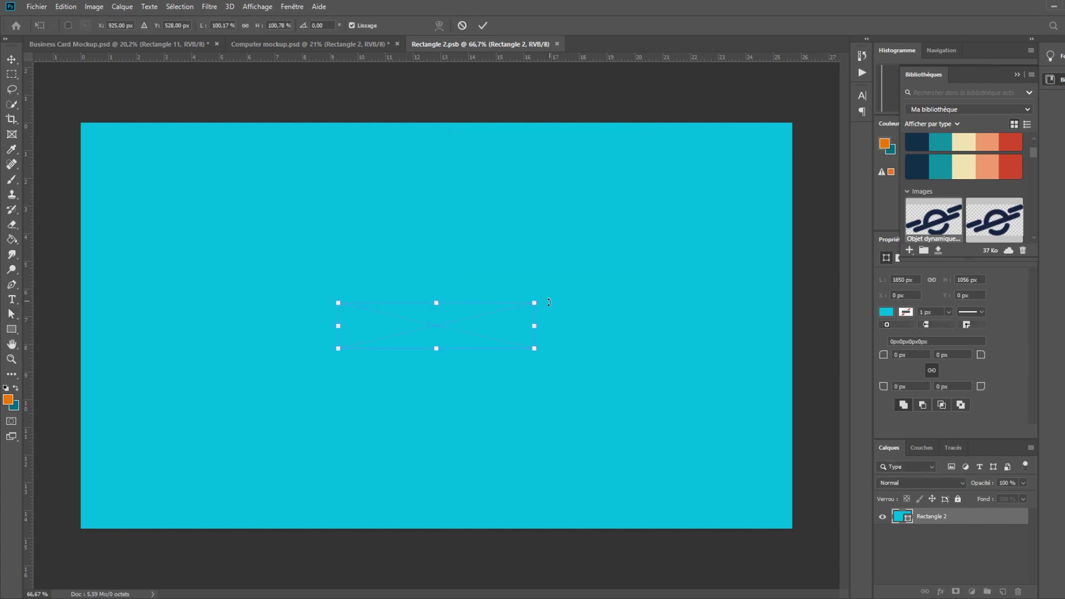
left_click_drag(534, 303, 678, 268)
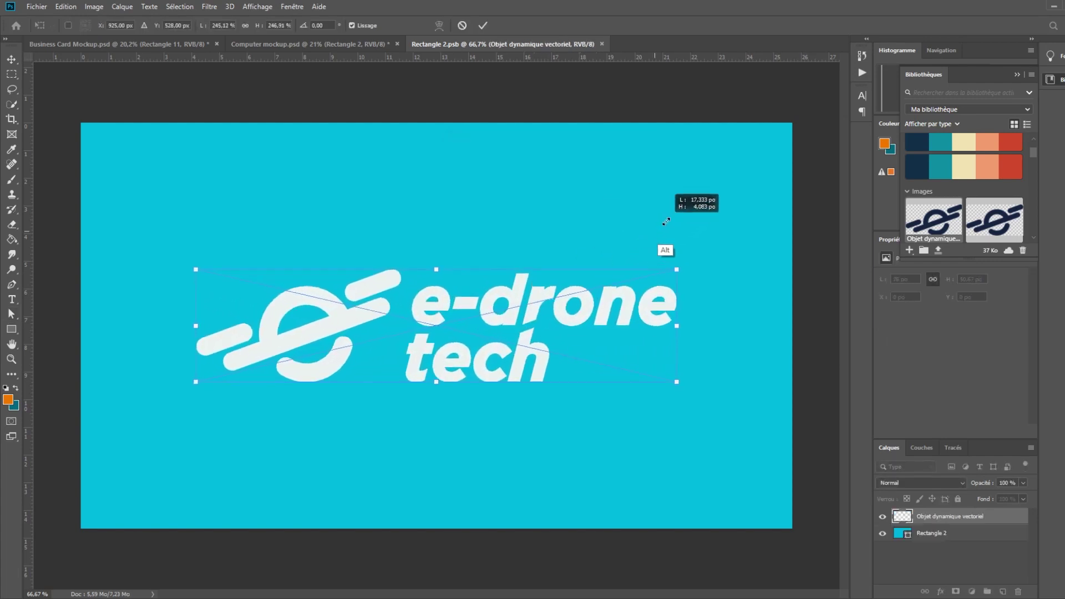
key("Return")
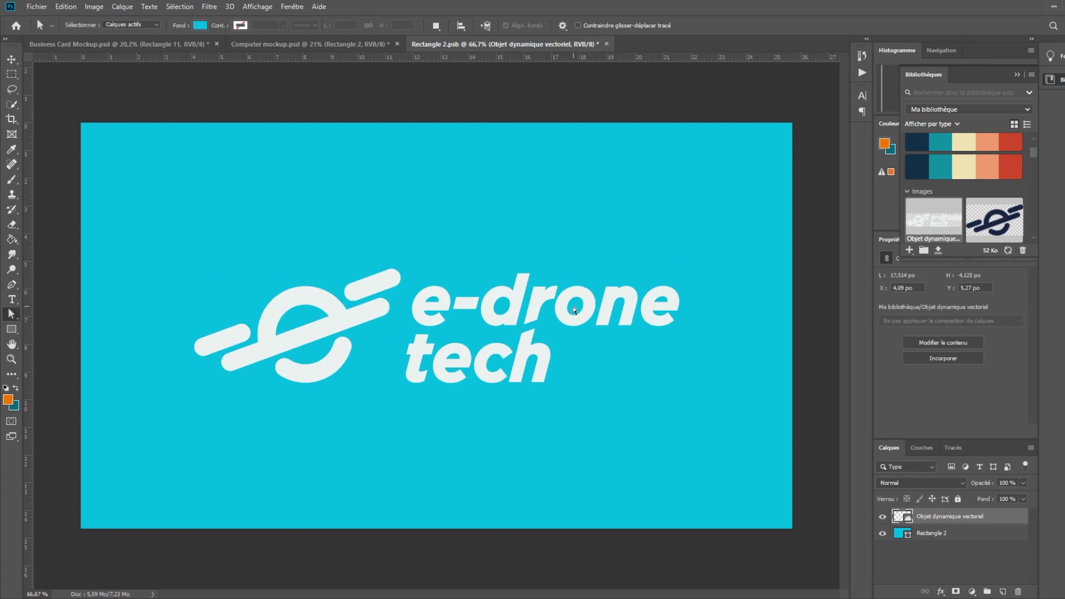
key("v")
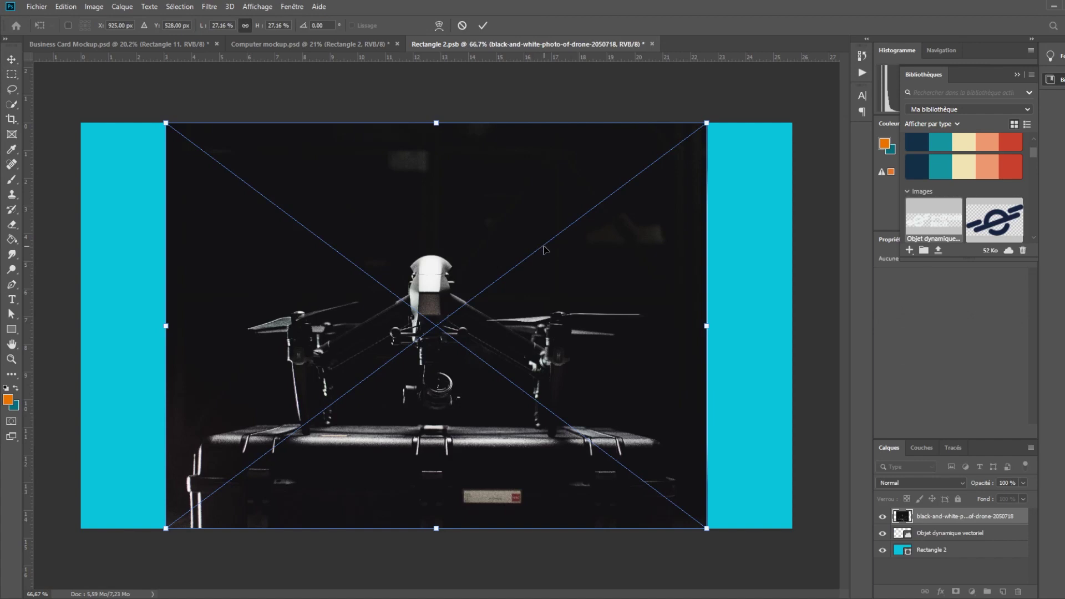
- Enlarge the drone photo to fill the frame, nudge it up, and move it below the logo
left_click_drag(708, 121, 823, 87)
key("Return")
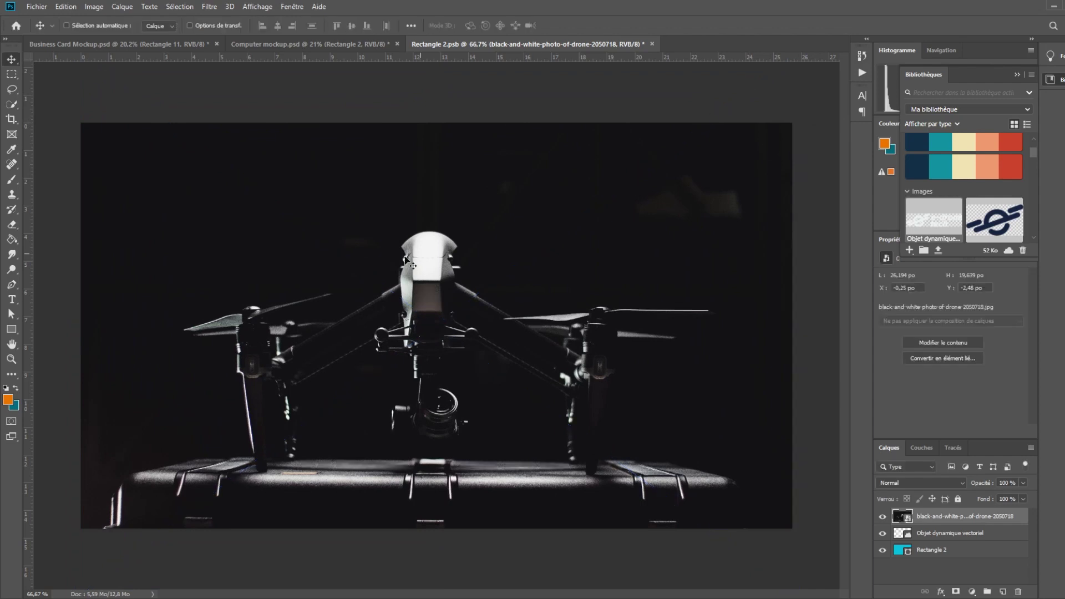
left_click_drag(577, 348, 576, 335)
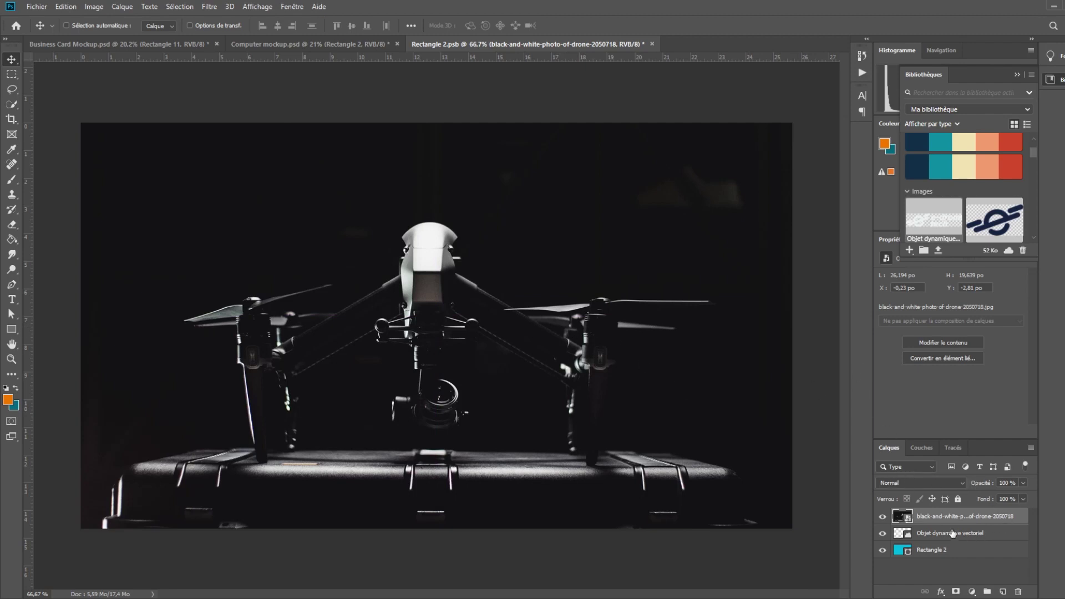
left_click_drag(937, 519, 931, 549)
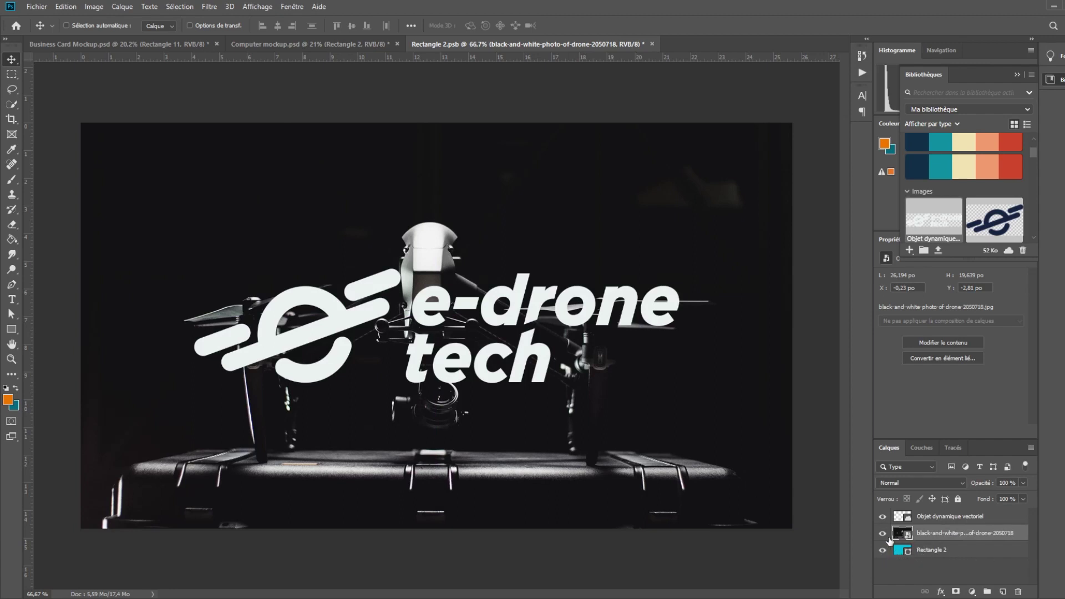
- Keep the drone photo at Normal blending and move its layer below the cyan rectangle
left_click(882, 533)
left_click(881, 533)
left_click(924, 481)
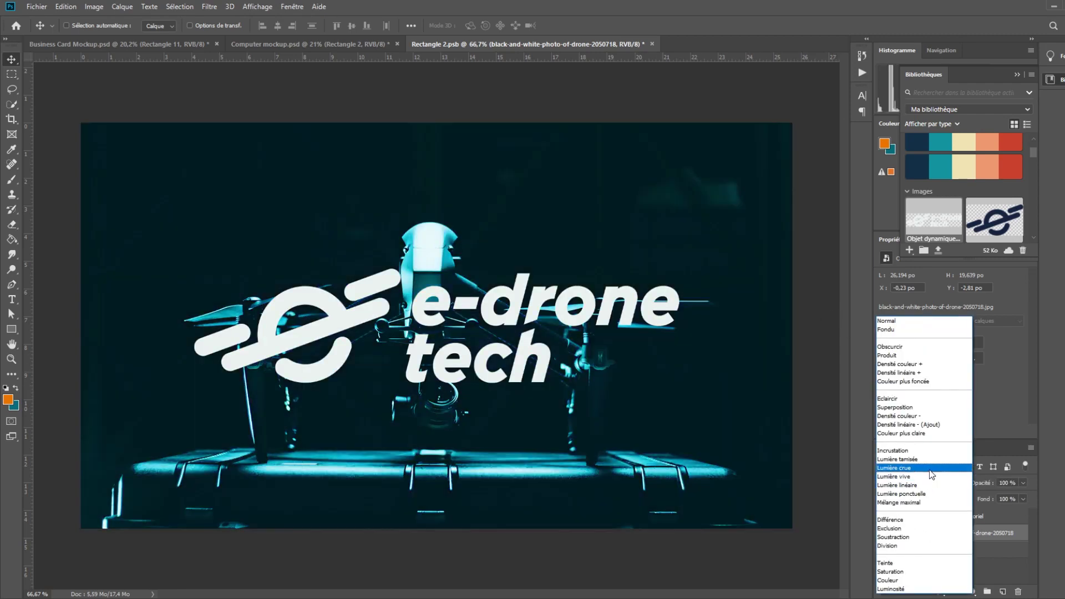
key("Escape")
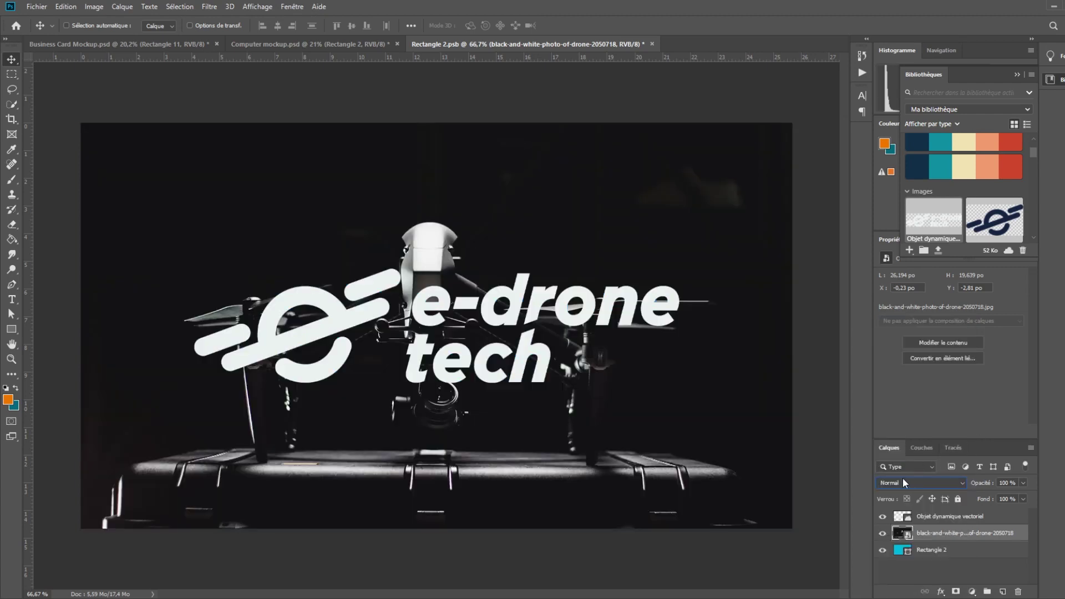
left_click(898, 482)
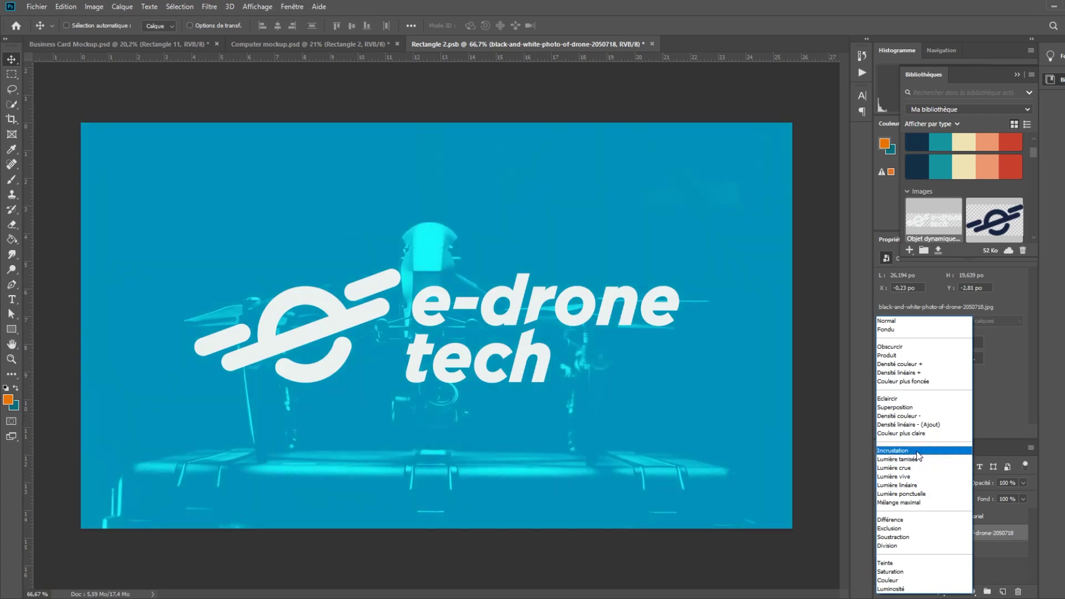
left_click(916, 451)
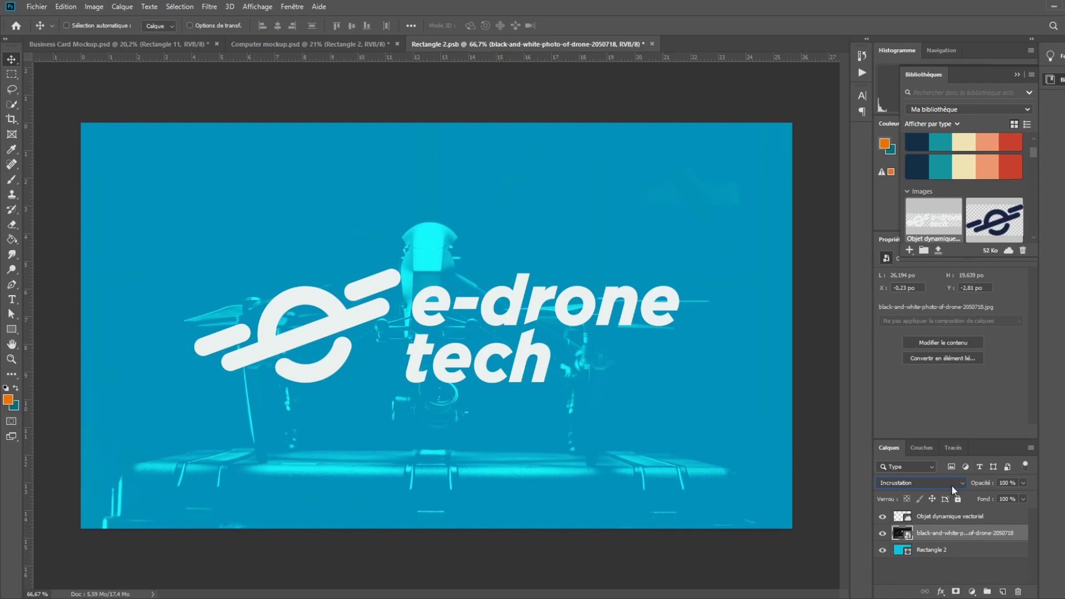
left_click(934, 551)
left_click(930, 535)
left_click(929, 483)
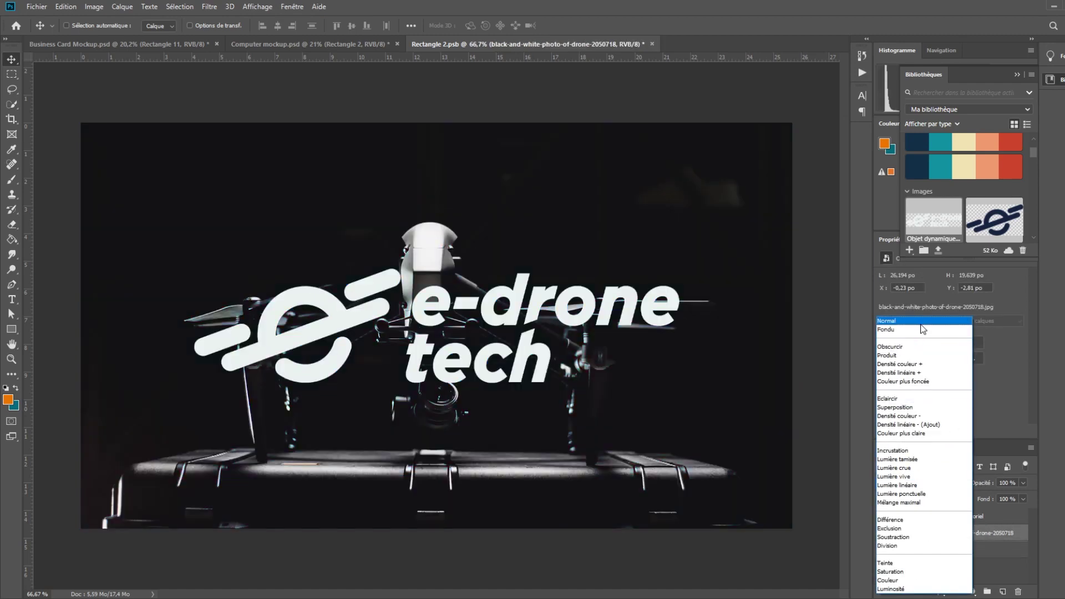
left_click(922, 324)
left_click_drag(936, 537, 939, 554)
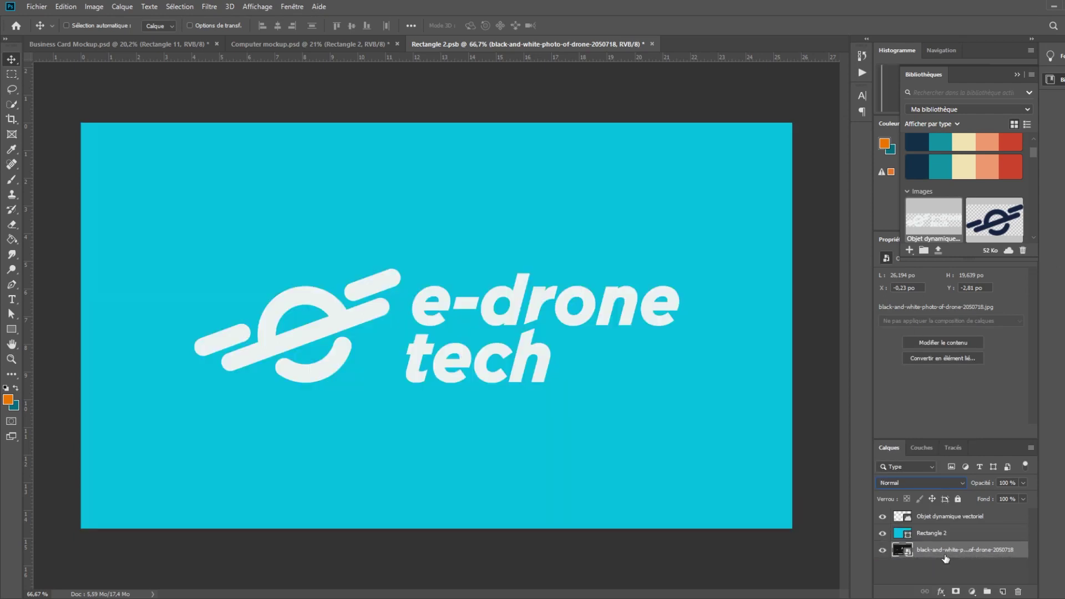
- Blend Rectangle 2 in Lumière linéaire and set its opacity to 70%
left_click(938, 533)
left_click(917, 482)
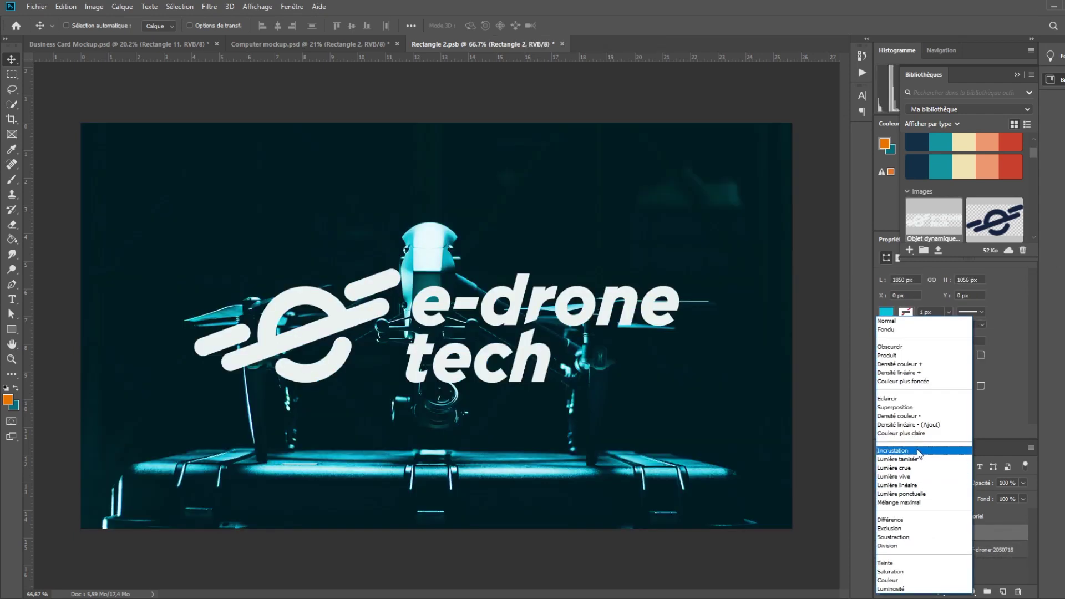
left_click(930, 455)
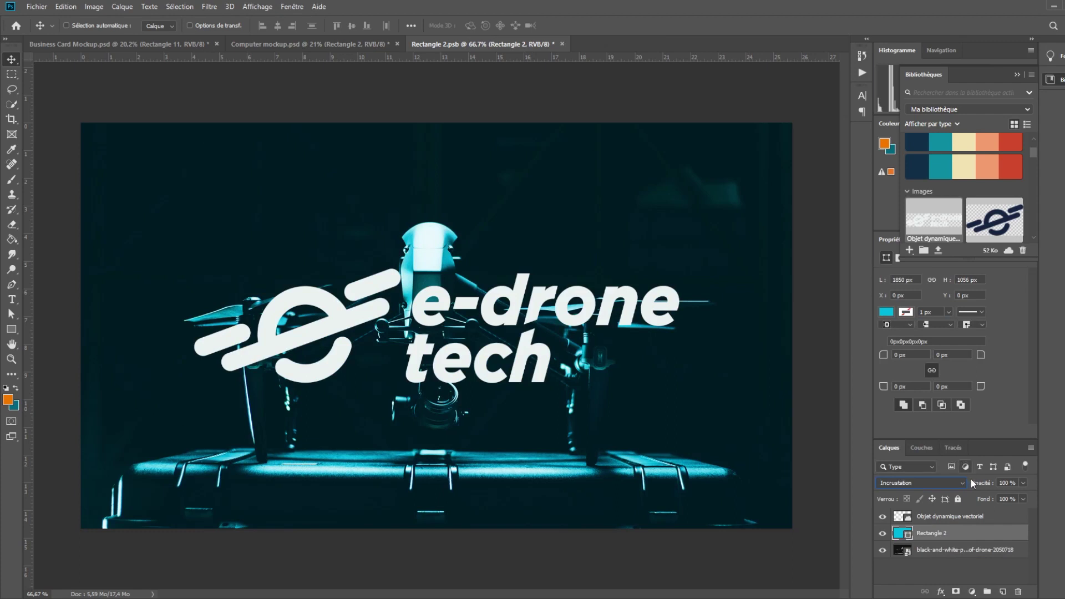
left_click(956, 484)
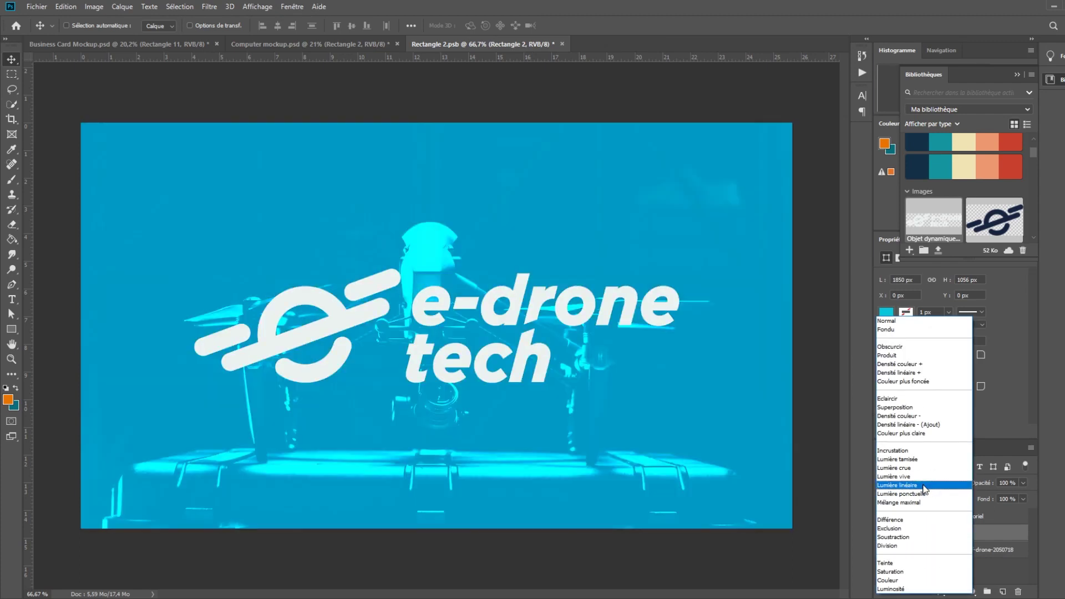
left_click(924, 485)
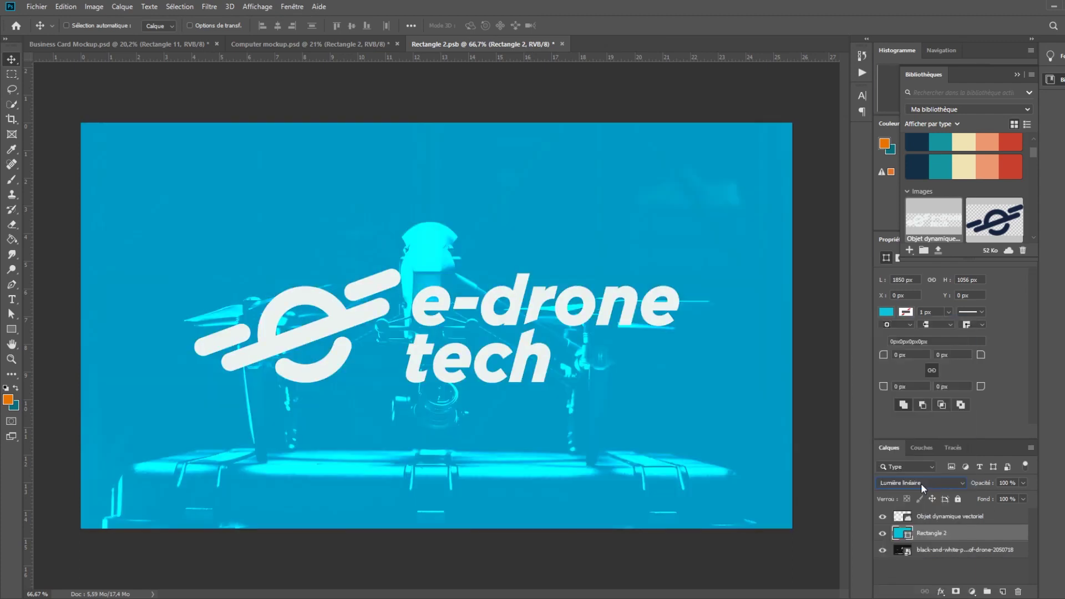
left_click_drag(983, 484, 965, 490)
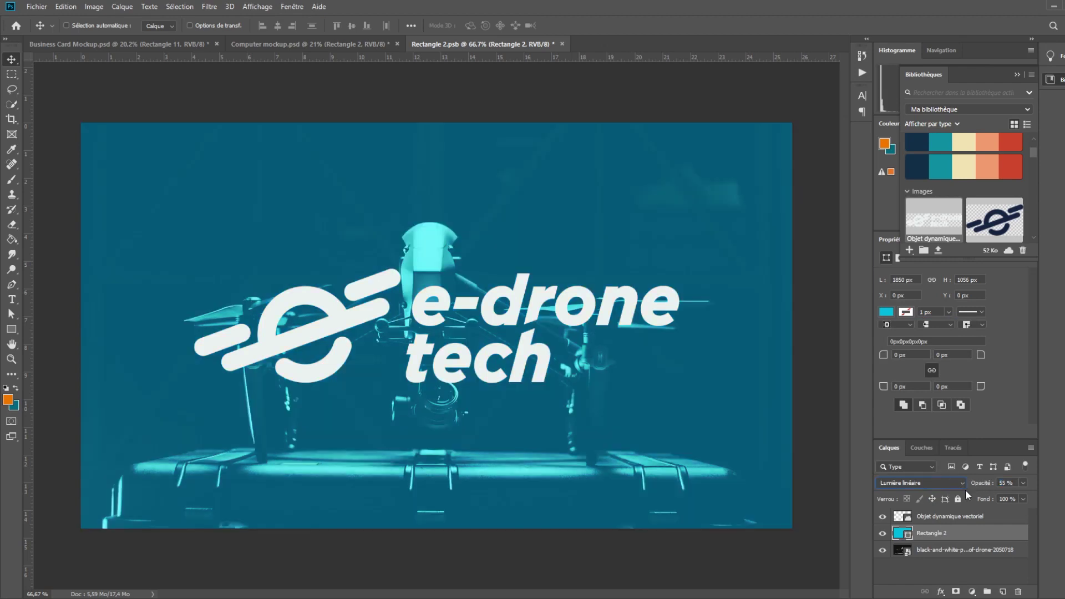
left_click(984, 487)
type("70")
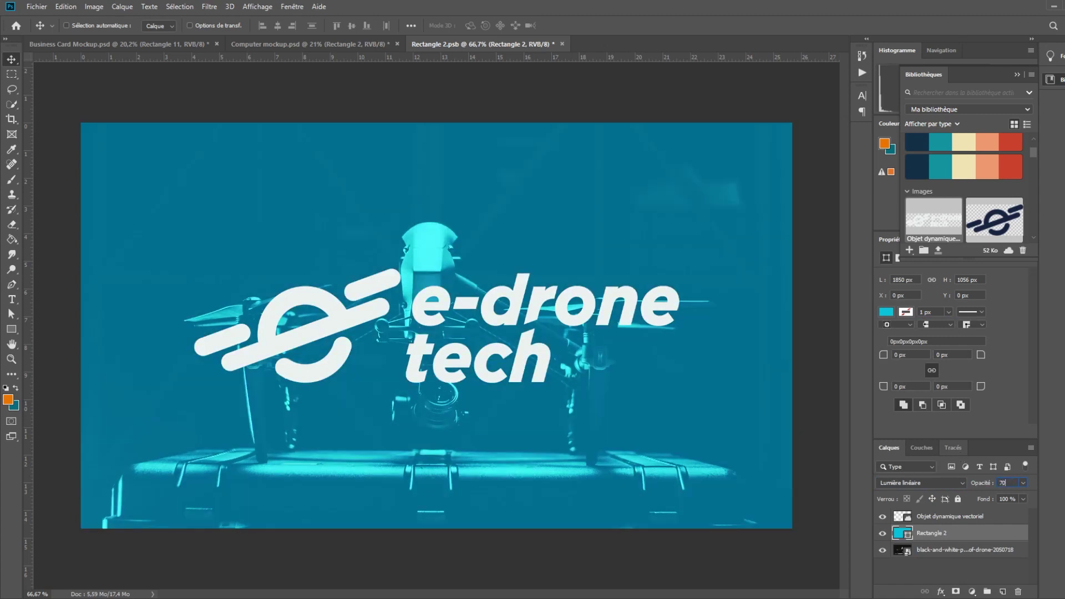
- Try moving the e-drone tech logo lower on the screen, then undo it
left_click(939, 517)
left_click_drag(549, 320, 573, 352)
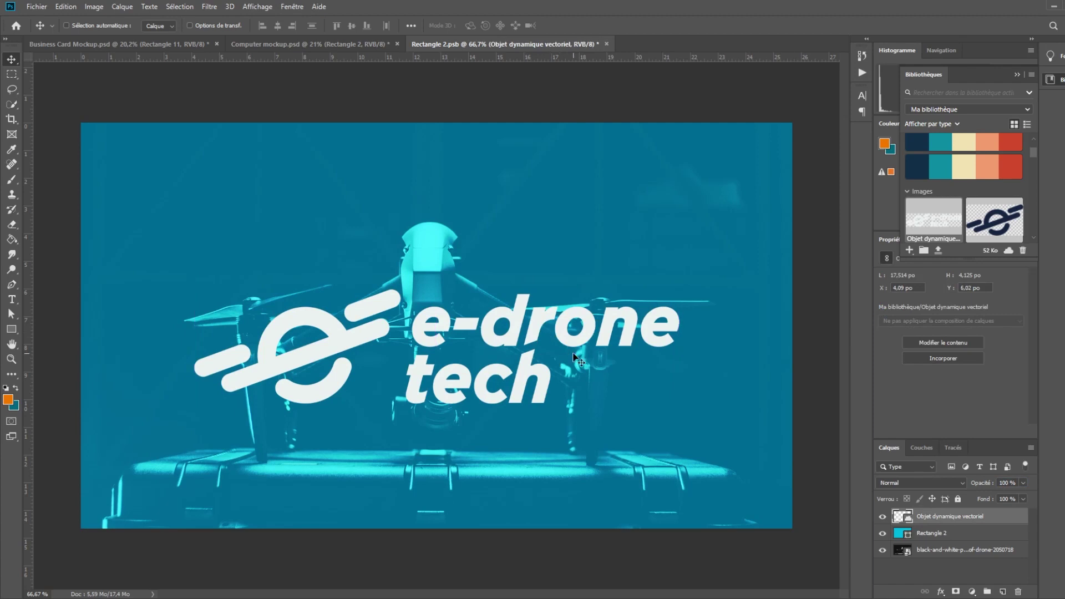
key("ctrl+z")
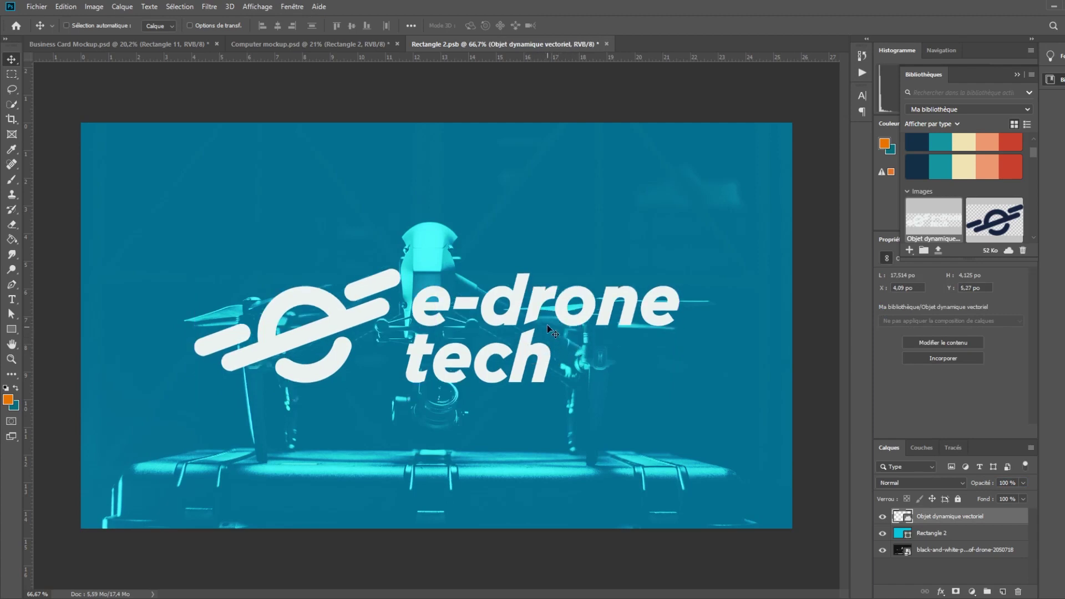
- Move the drone photo up about 80 px, then save and close Rectangle 2.psb
left_click(928, 550)
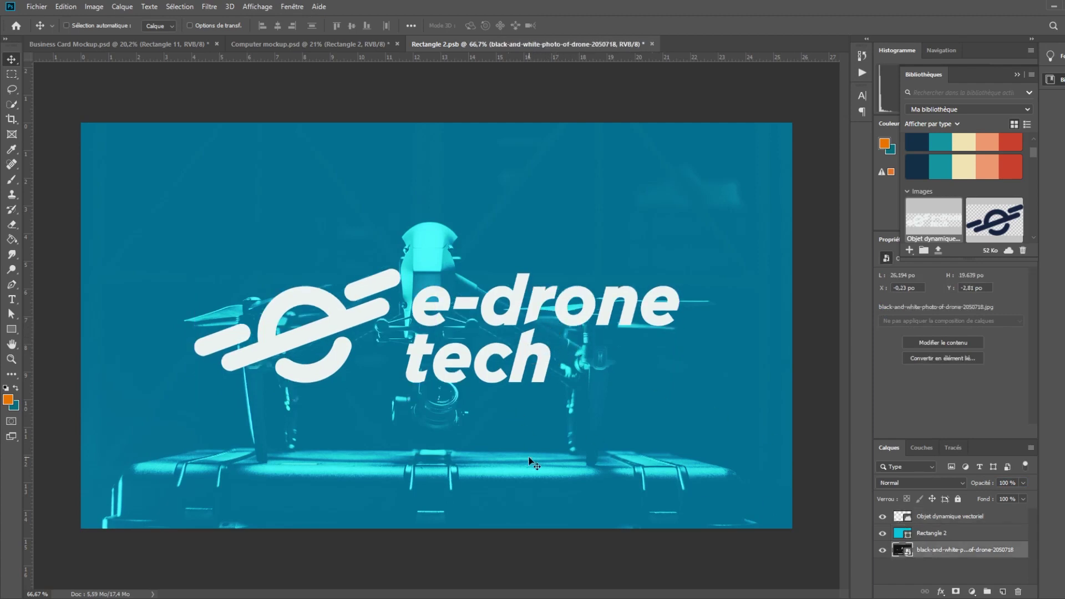
left_click_drag(532, 456, 525, 412)
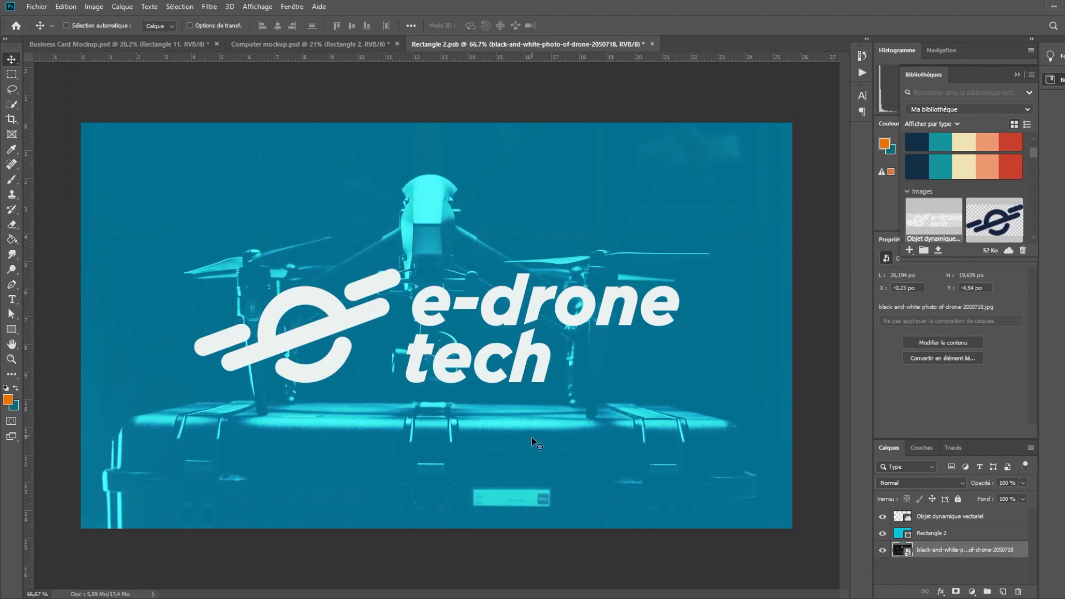
key("ctrl+s")
left_click(648, 44)
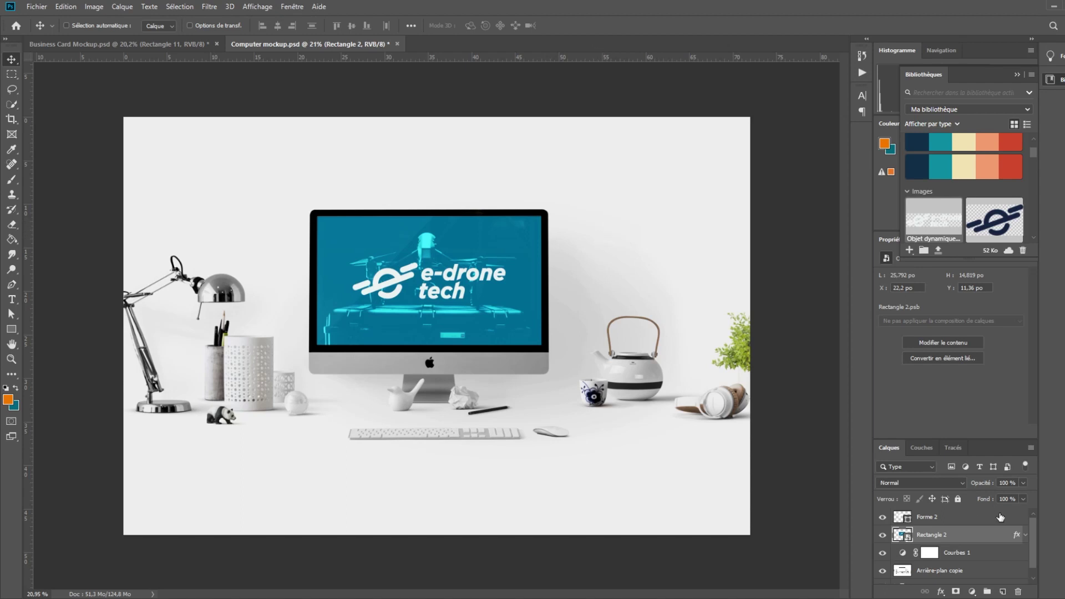
- Check Rectangle 2's layer effects, then select the Forme 2 highlight layer's feather value
left_click(1025, 535)
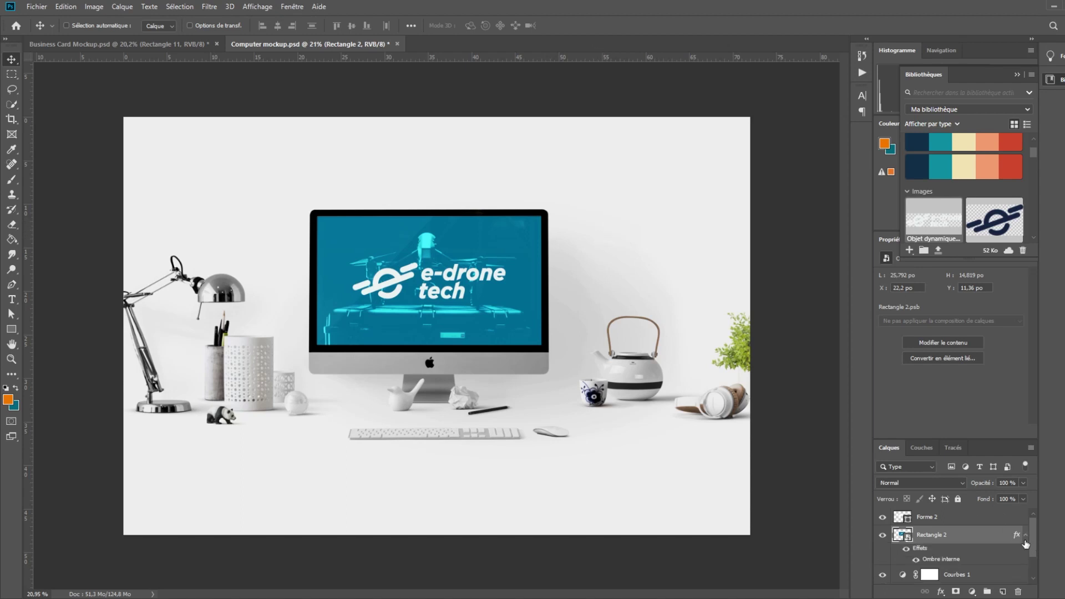
left_click(1025, 537)
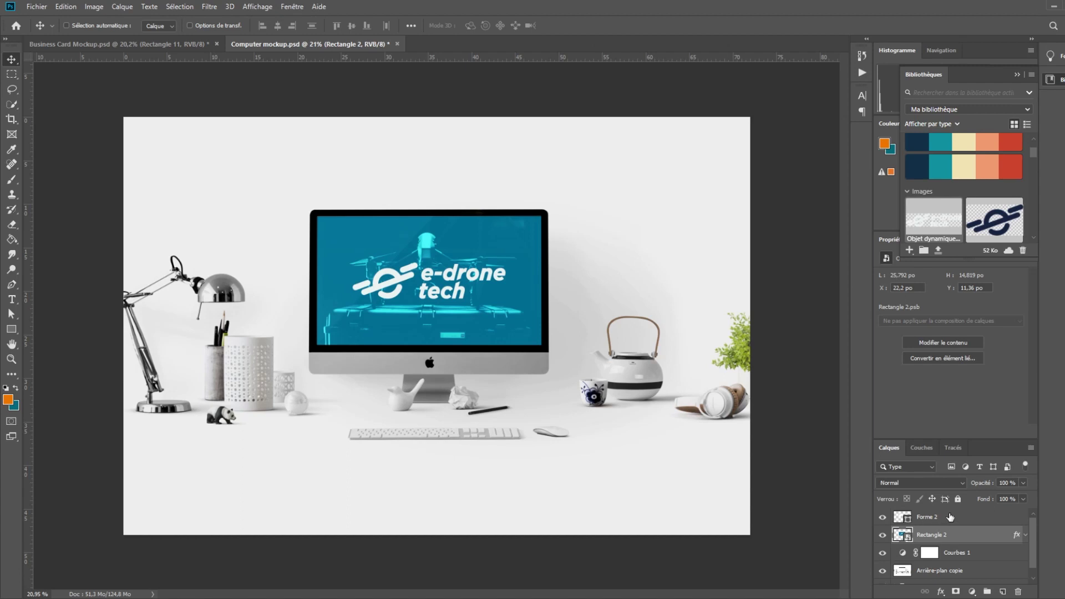
left_click(931, 519)
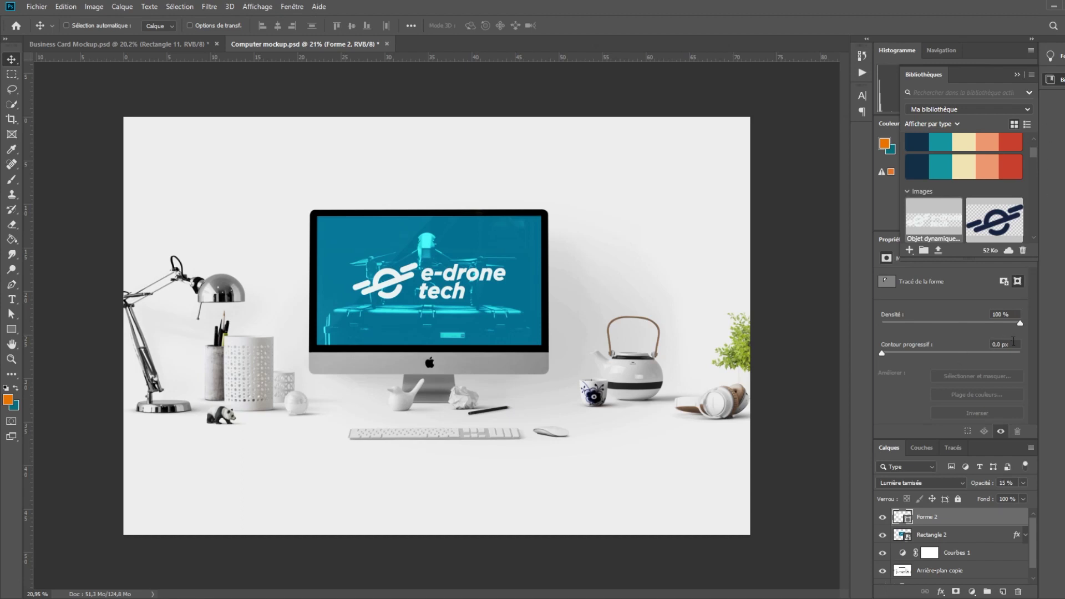
left_click(1011, 346)
- Give the Forme 2 highlight mask a 10 px feather (Contour progressif)
type("10")
key("Return")
left_click(119, 44)
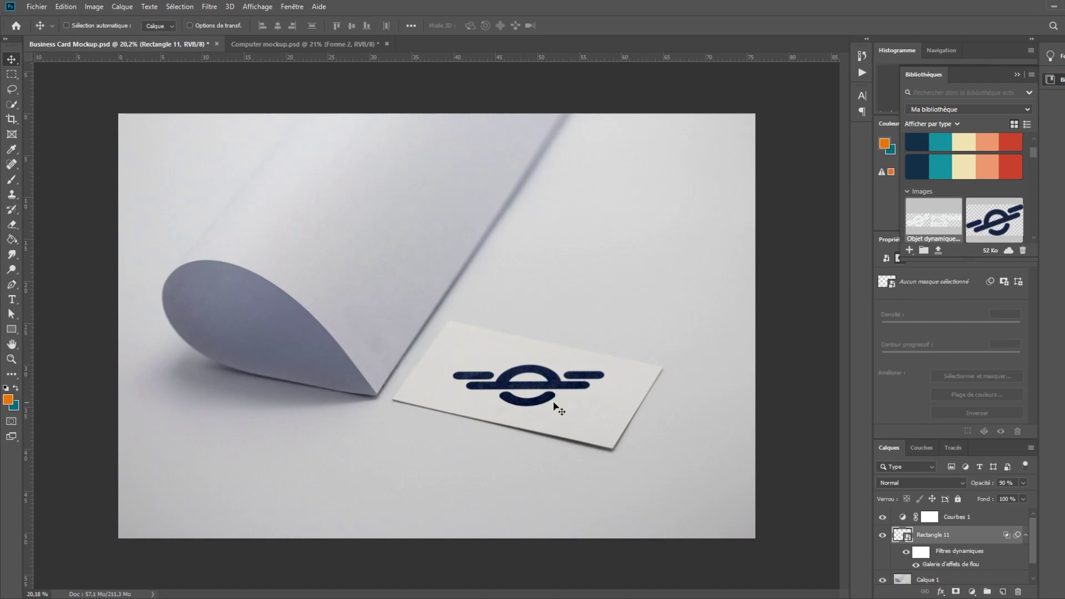
left_click(350, 45)
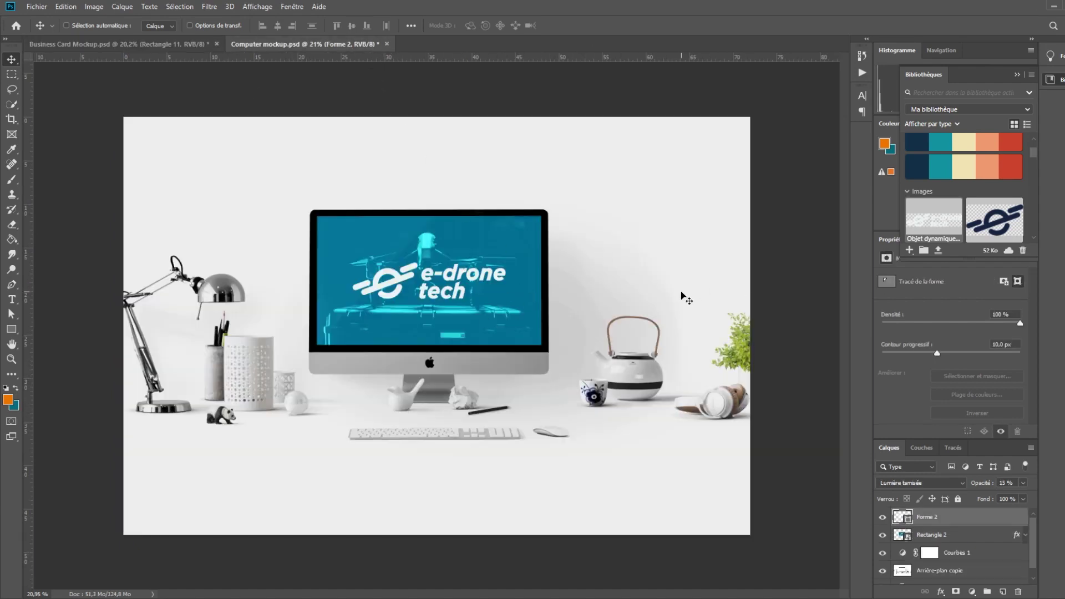